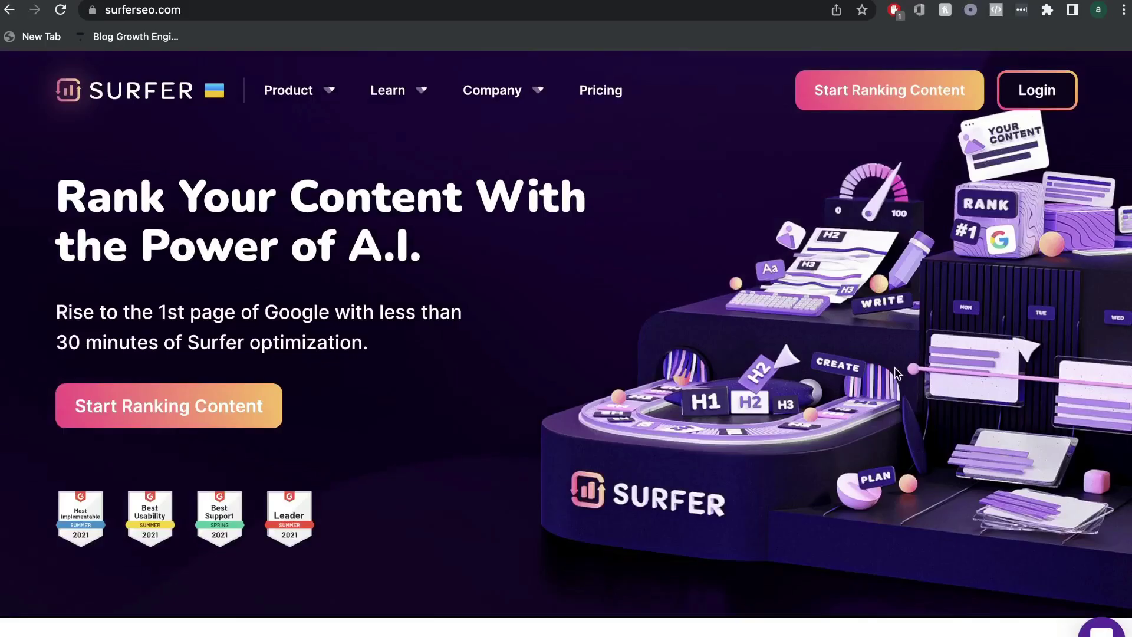
# Switch to the Surfer Content Editor draft 'The Best Laptops for 2022' and zoom out to 90%
pyautogui.click(983, 2)
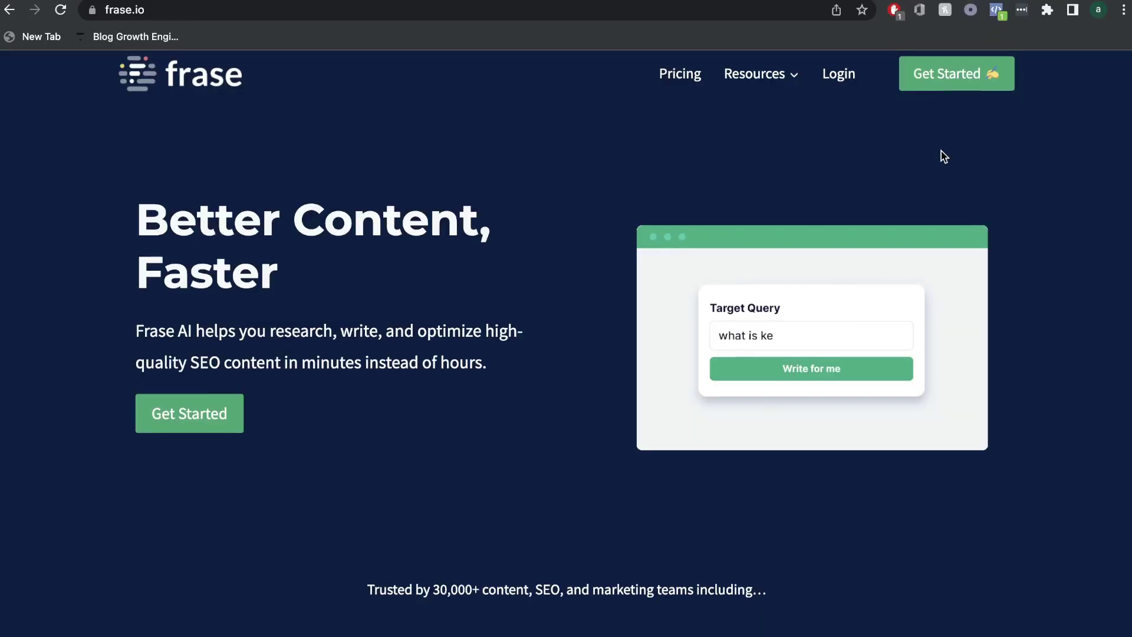
pyautogui.hotkey('ctrl', 'Tab')
pyautogui.press('super+minus')
# Reset zoom to 100% and scroll down to the recommended Terms list and usage counts
pyautogui.press('super+equal')
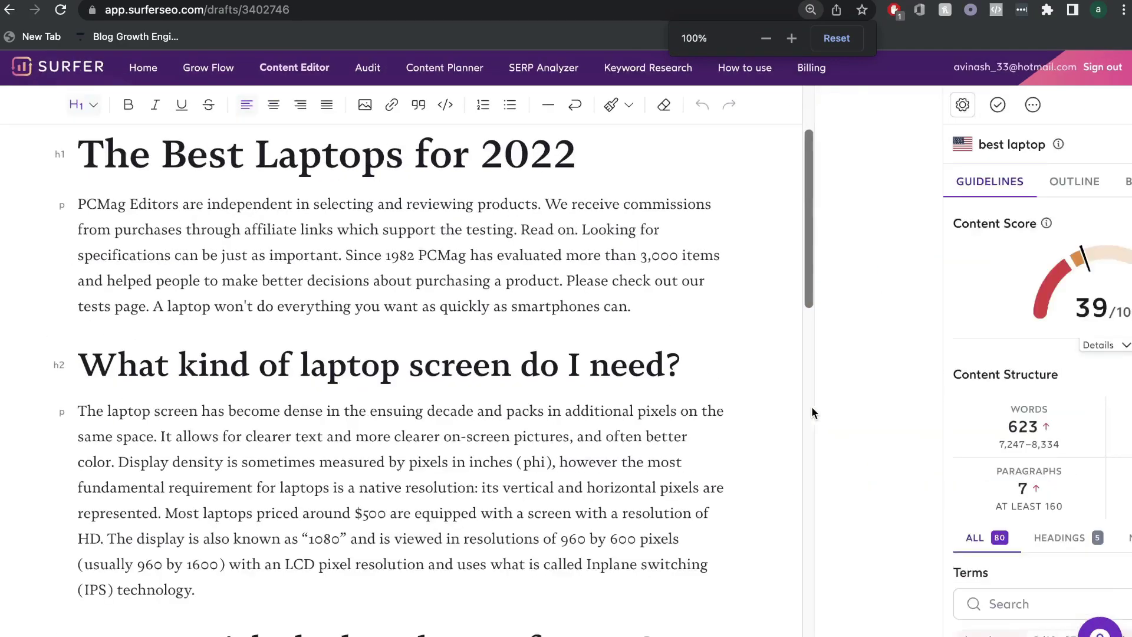
pyautogui.scroll(2, 682, 369)
pyautogui.scroll(-10, 682, 370)
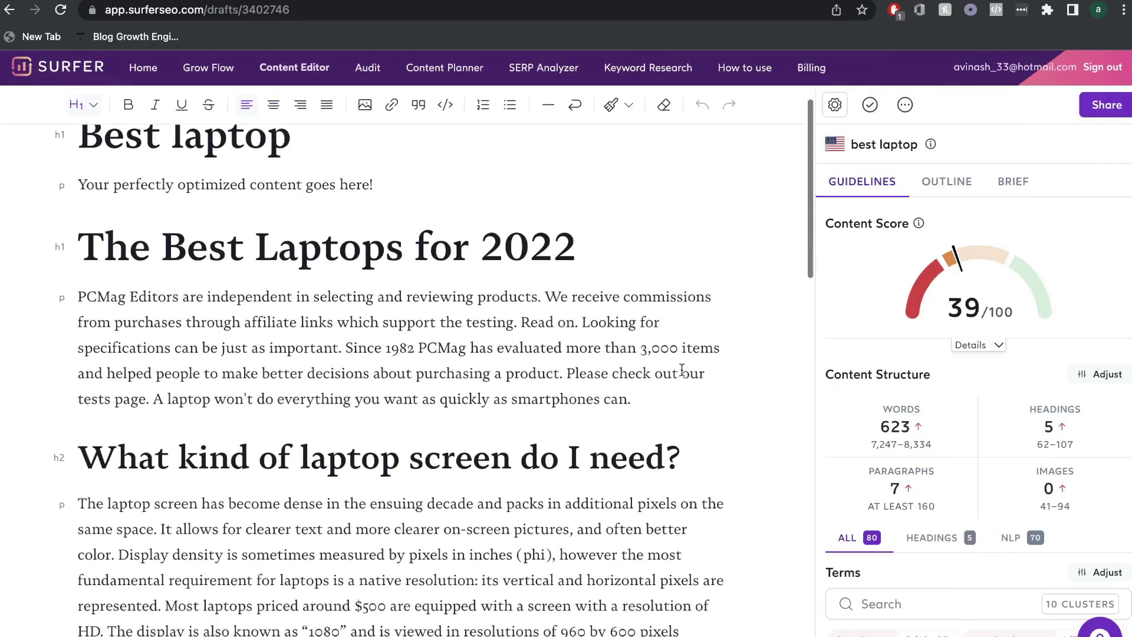
pyautogui.scroll(-5, 693, 375)
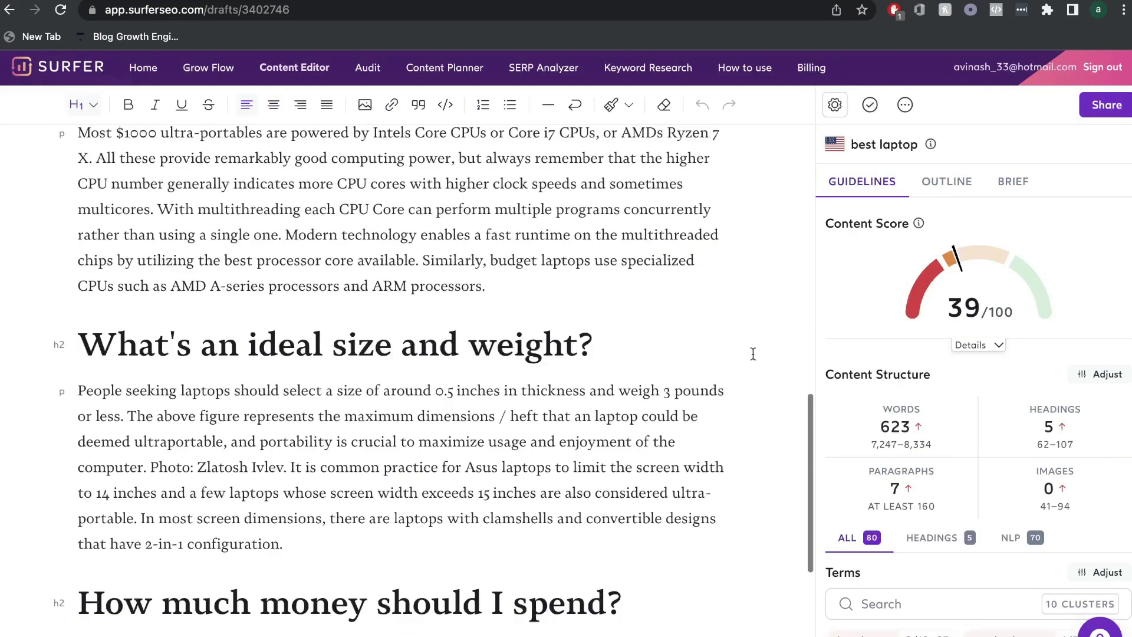
pyautogui.scroll(-4, 1013, 329)
pyautogui.scroll(-10, 1013, 336)
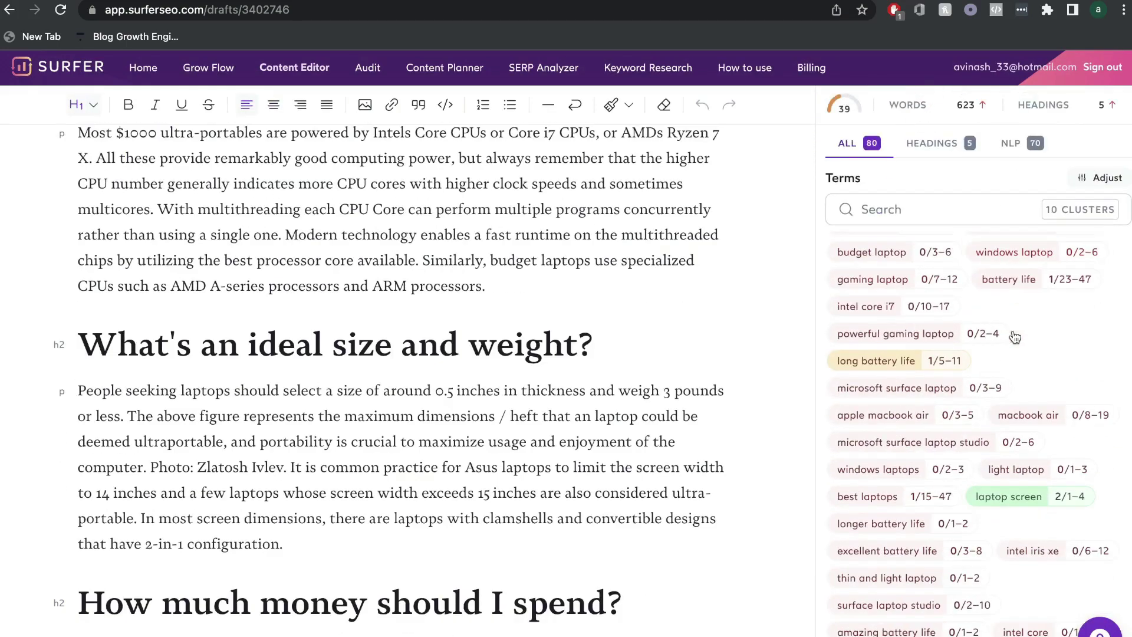
pyautogui.scroll(-8, 1013, 330)
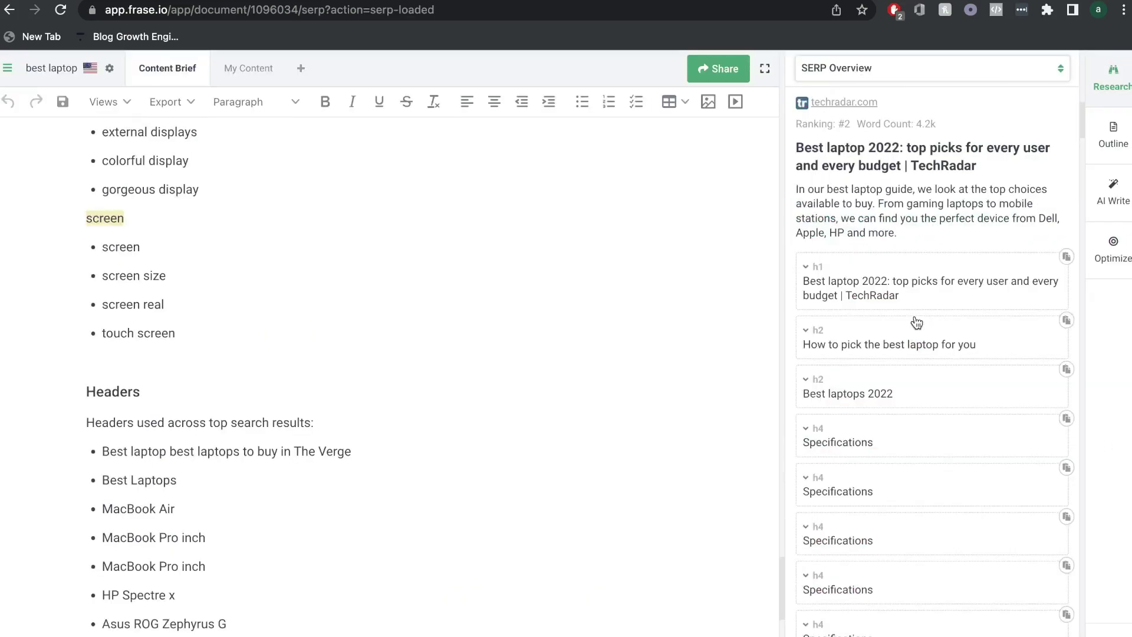
# Scroll through Frase's SERP Overview and show the brief's outline of headers
pyautogui.scroll(-10, 916, 322)
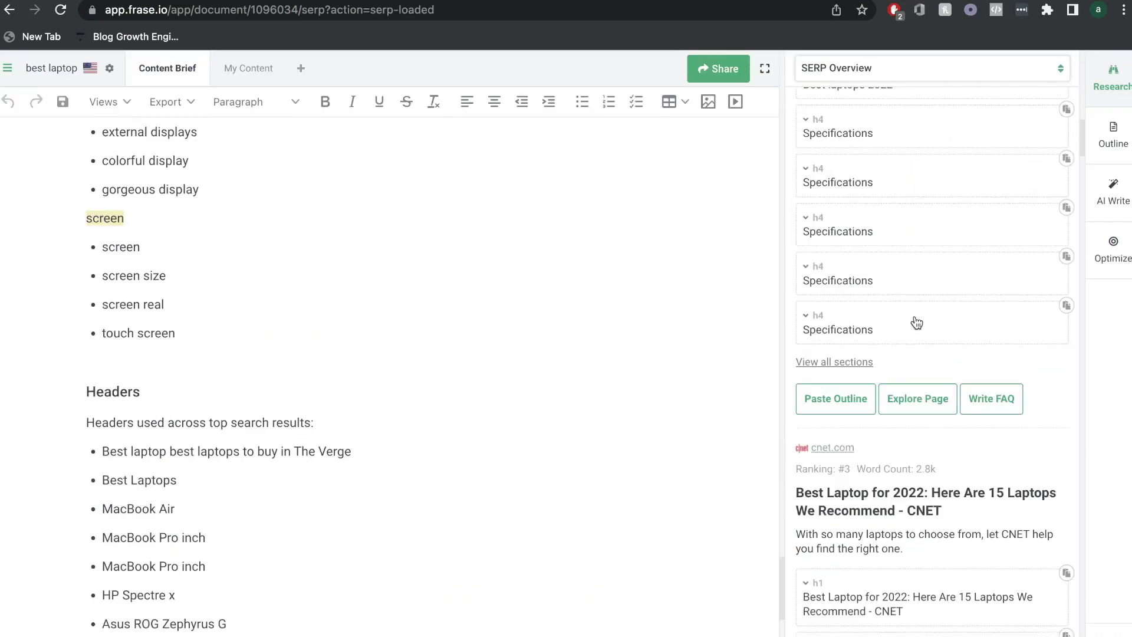
pyautogui.scroll(-15, 916, 322)
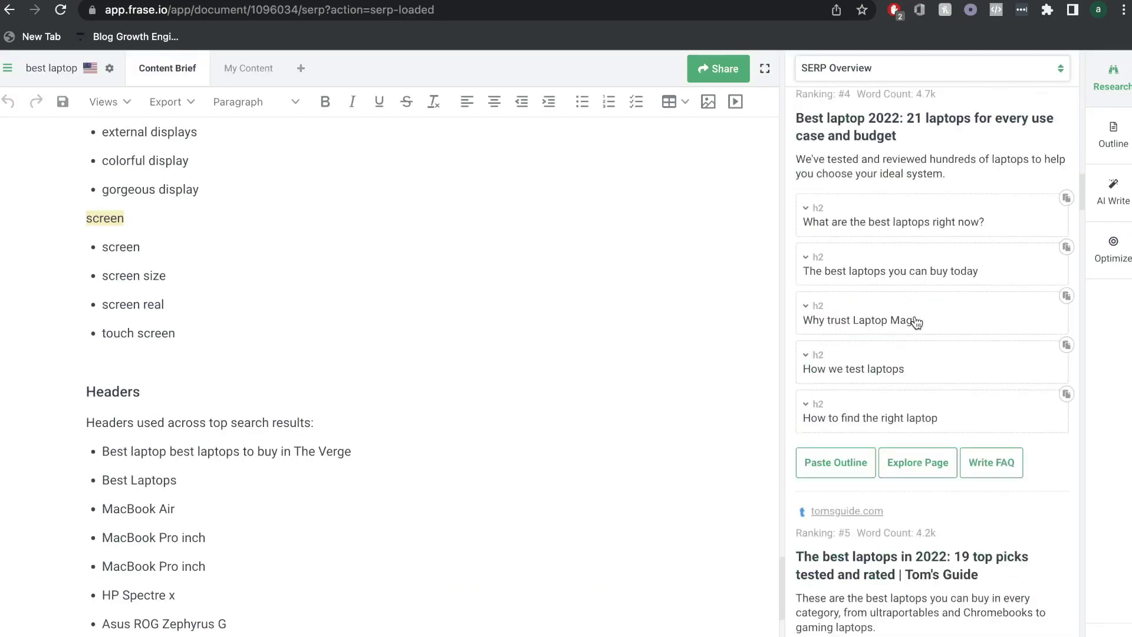
pyautogui.scroll(-10, 914, 316)
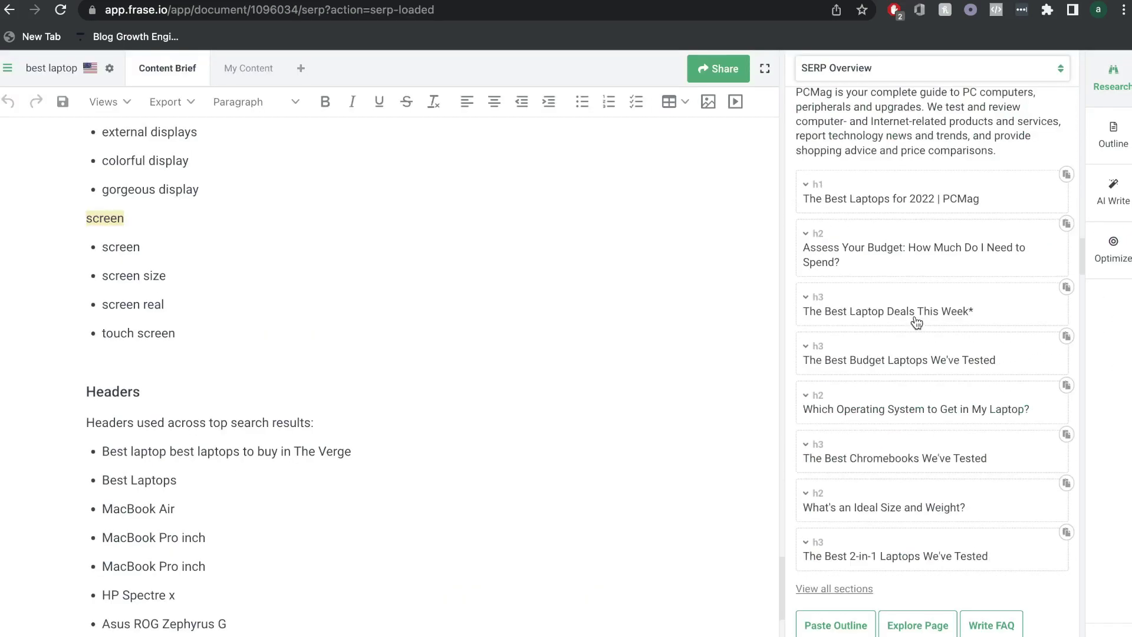
pyautogui.scroll(-20, 916, 322)
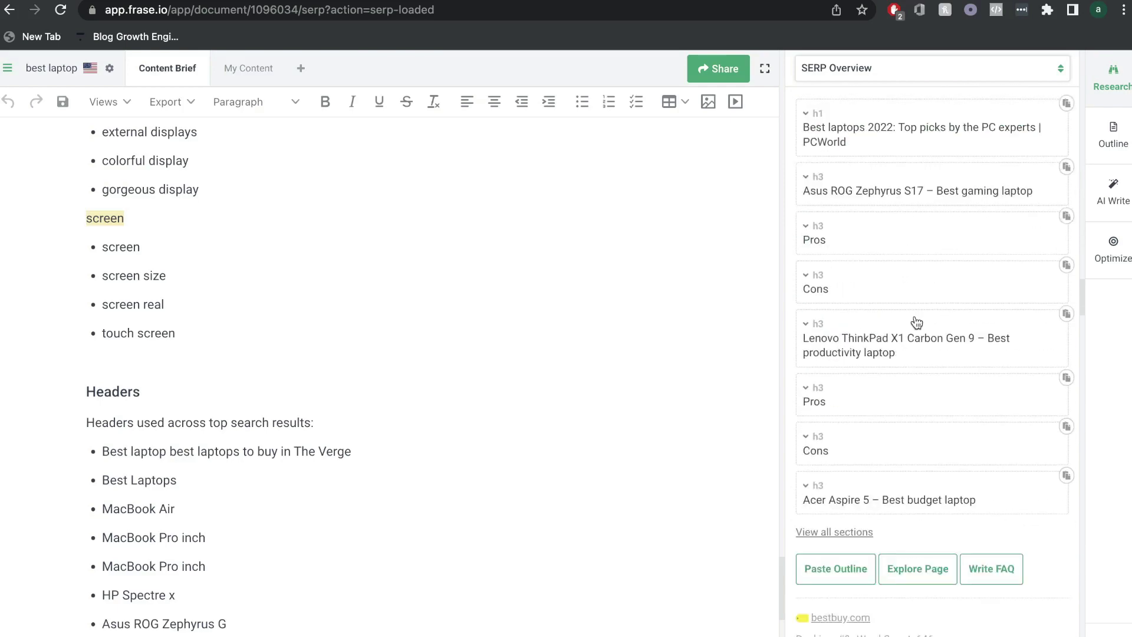
pyautogui.scroll(-6, 996, 255)
pyautogui.click(1113, 136)
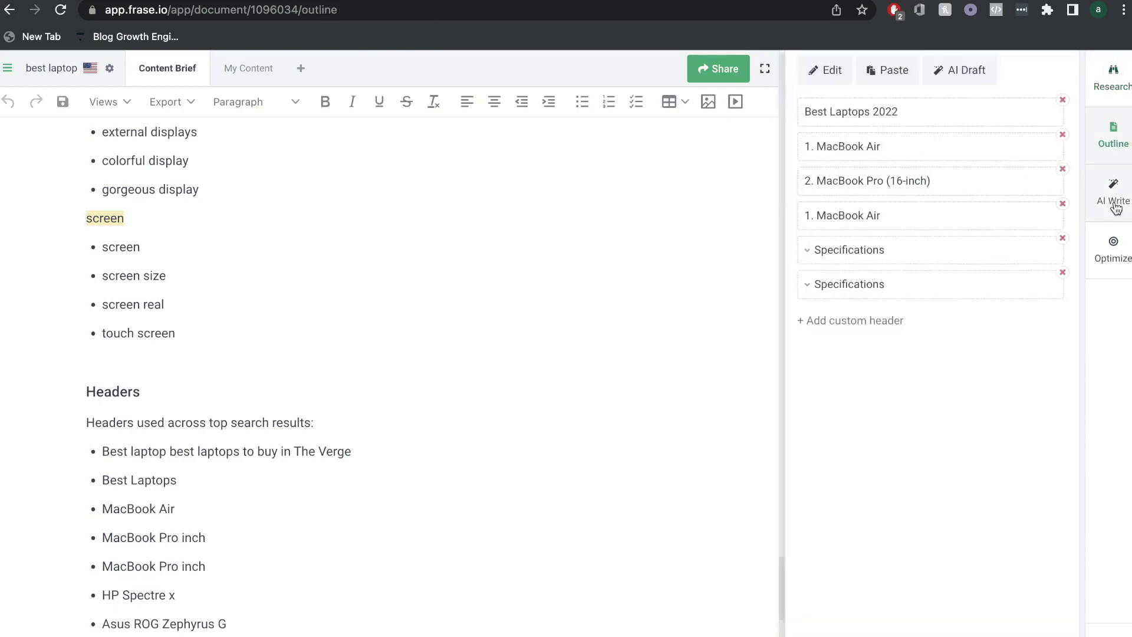
# Browse the AI Write templates list for the best laptop brief
pyautogui.click(1115, 203)
pyautogui.scroll(-7, 1023, 293)
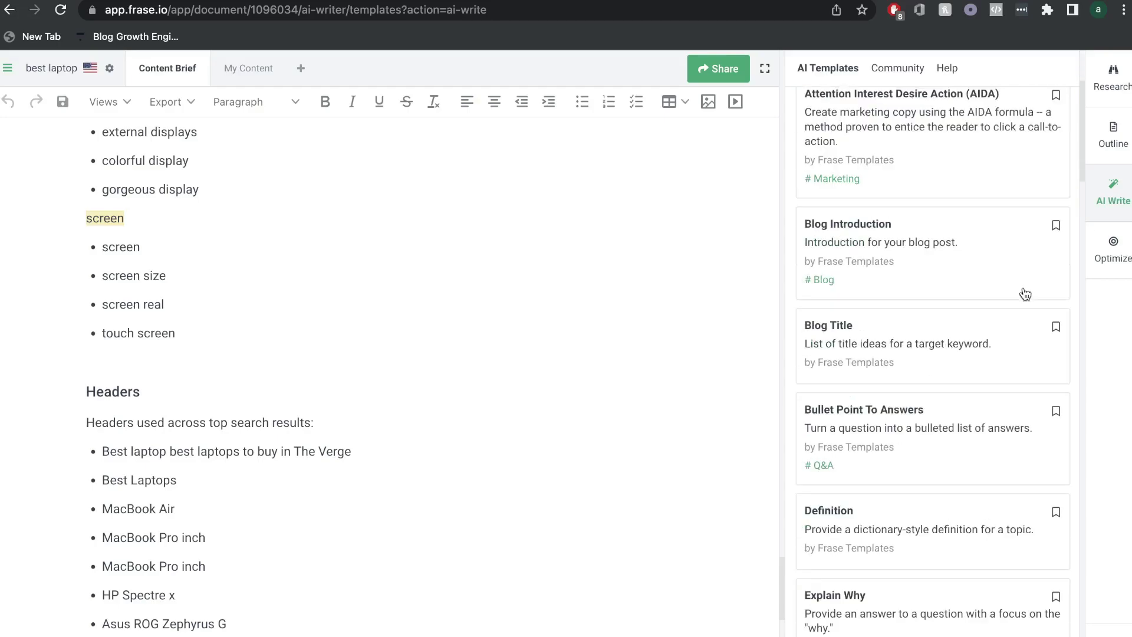
pyautogui.scroll(-5, 1025, 293)
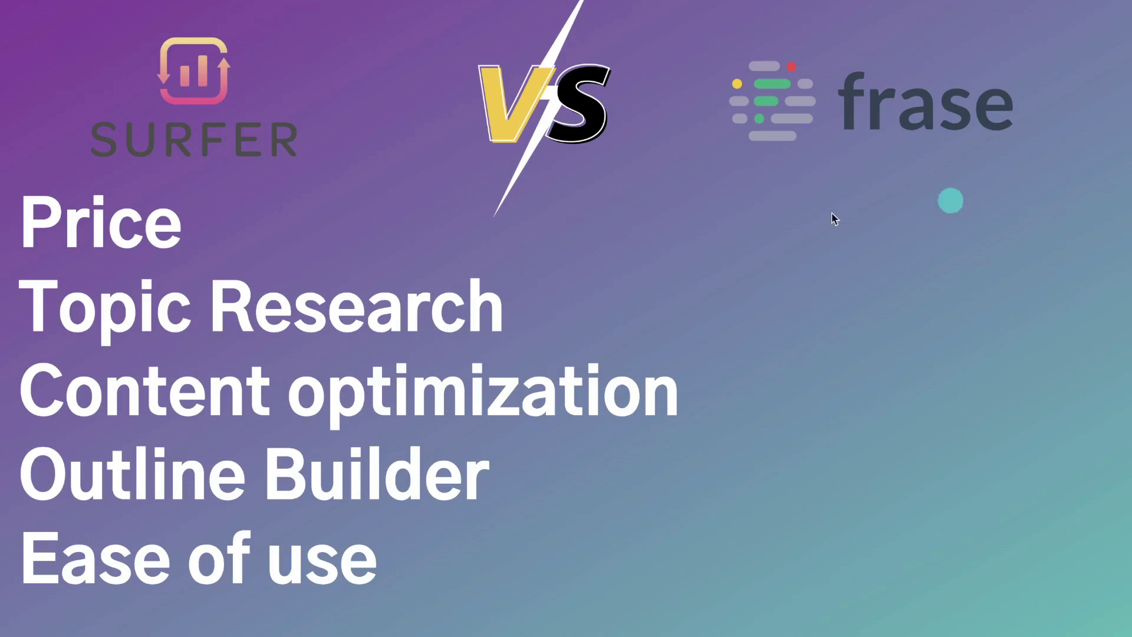
pyautogui.click(330, 327)
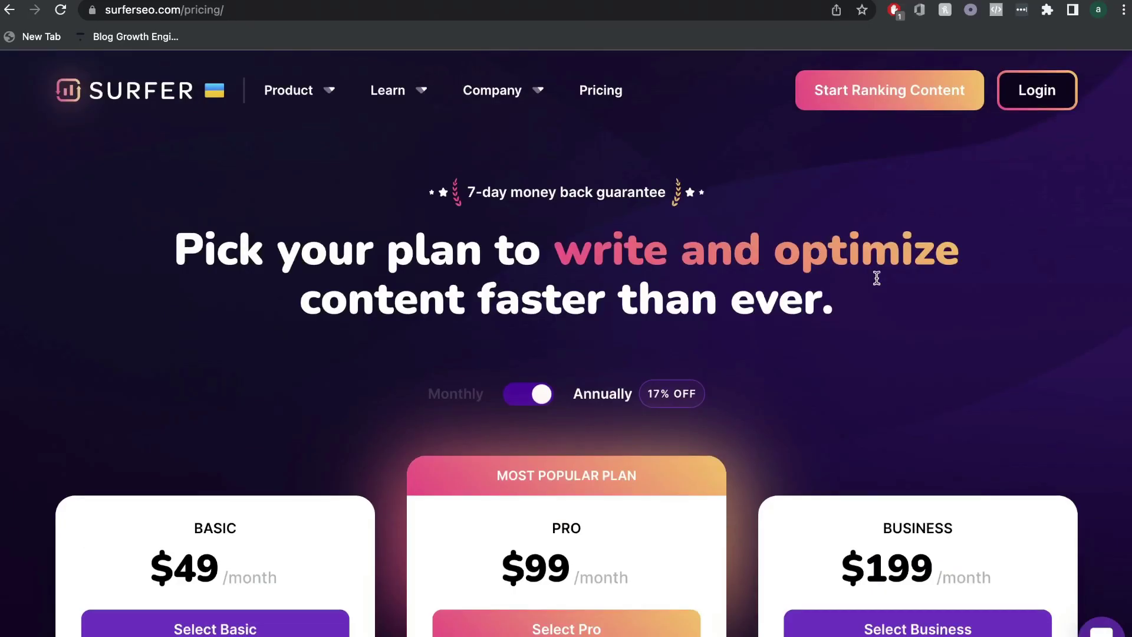
# Switch Surfer's pricing to monthly billing and scroll to the plan features
pyautogui.scroll(-1, 877, 280)
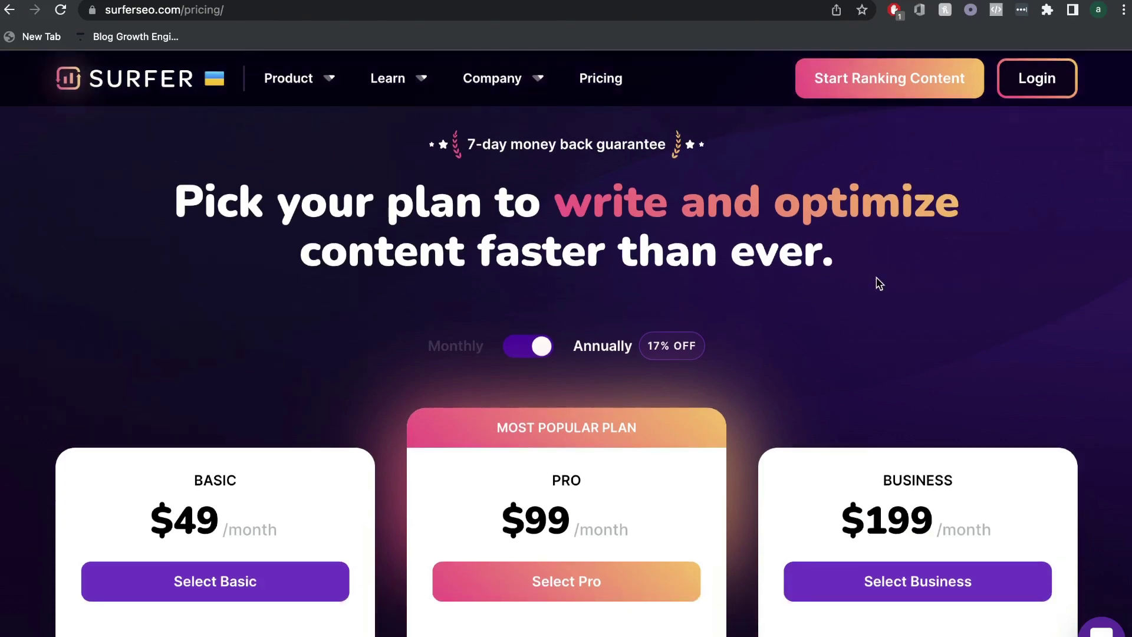
pyautogui.scroll(-3, 876, 283)
pyautogui.click(526, 197)
pyautogui.scroll(-1, 321, 209)
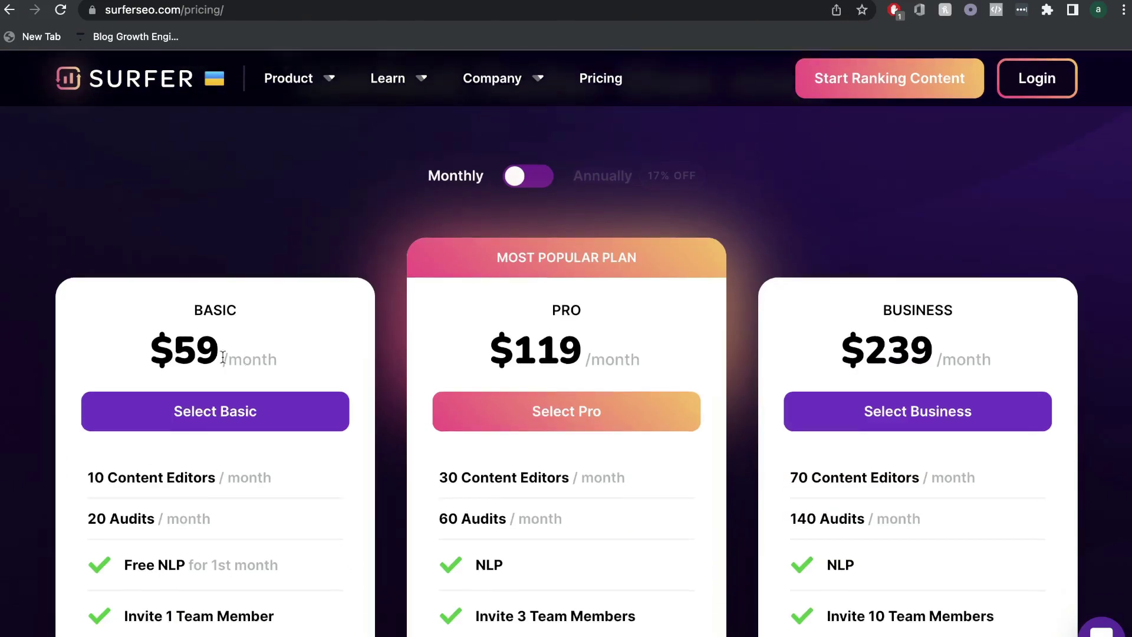
pyautogui.scroll(-1, 243, 367)
pyautogui.scroll(-1, 267, 393)
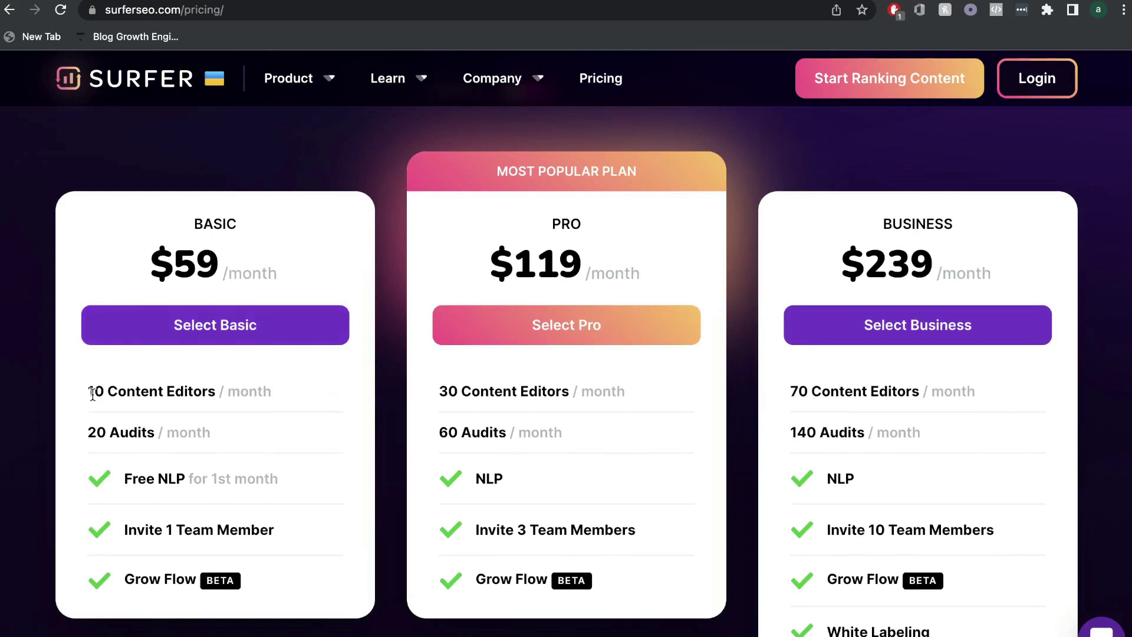
# Highlight the Basic plan's 10 Content Editors, 20 Audits per month and Grow Flow
pyautogui.moveTo(94, 392); pyautogui.dragTo(209, 394)
pyautogui.moveTo(88, 432); pyautogui.dragTo(168, 434)
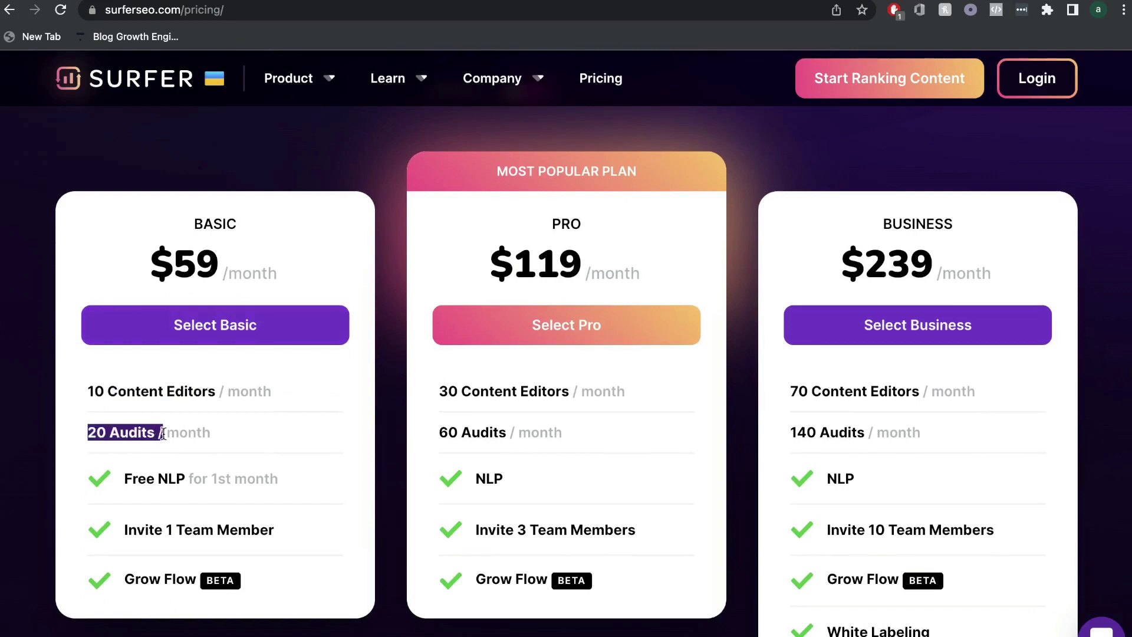
pyautogui.click(123, 394)
pyautogui.moveTo(90, 392); pyautogui.dragTo(218, 397)
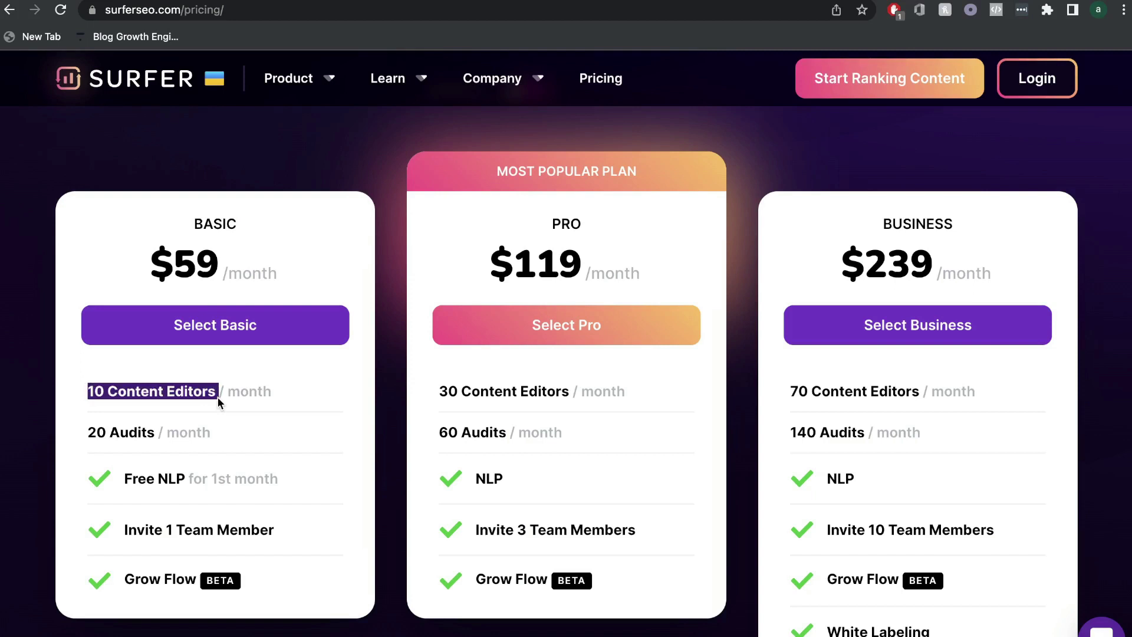
pyautogui.moveTo(88, 433); pyautogui.dragTo(216, 441)
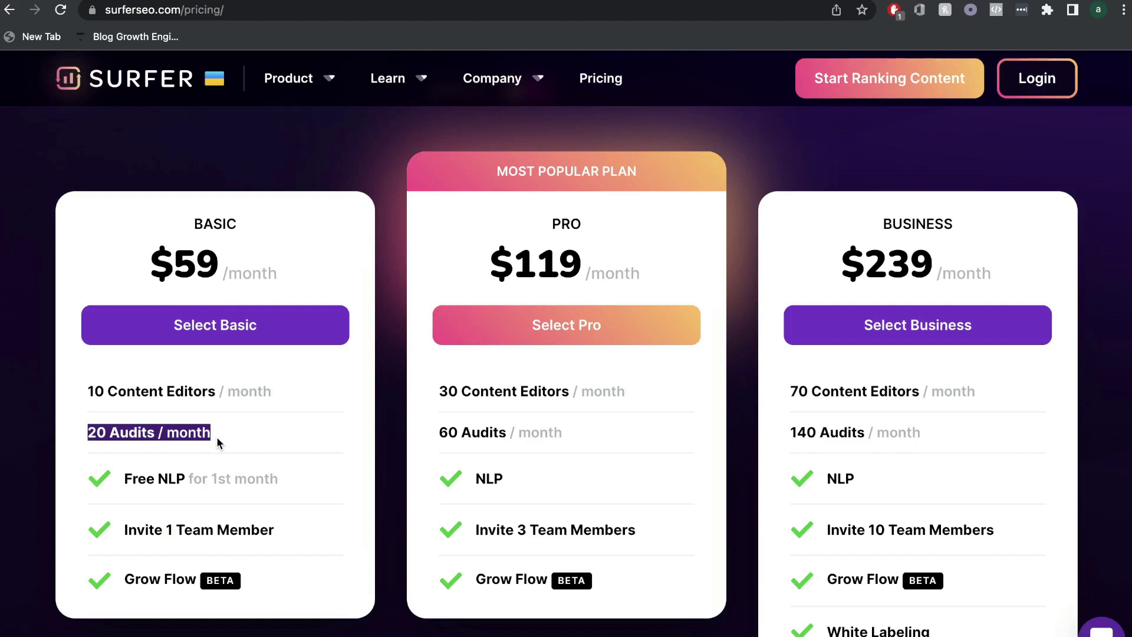
pyautogui.scroll(-1, 217, 443)
pyautogui.moveTo(124, 464); pyautogui.dragTo(252, 469)
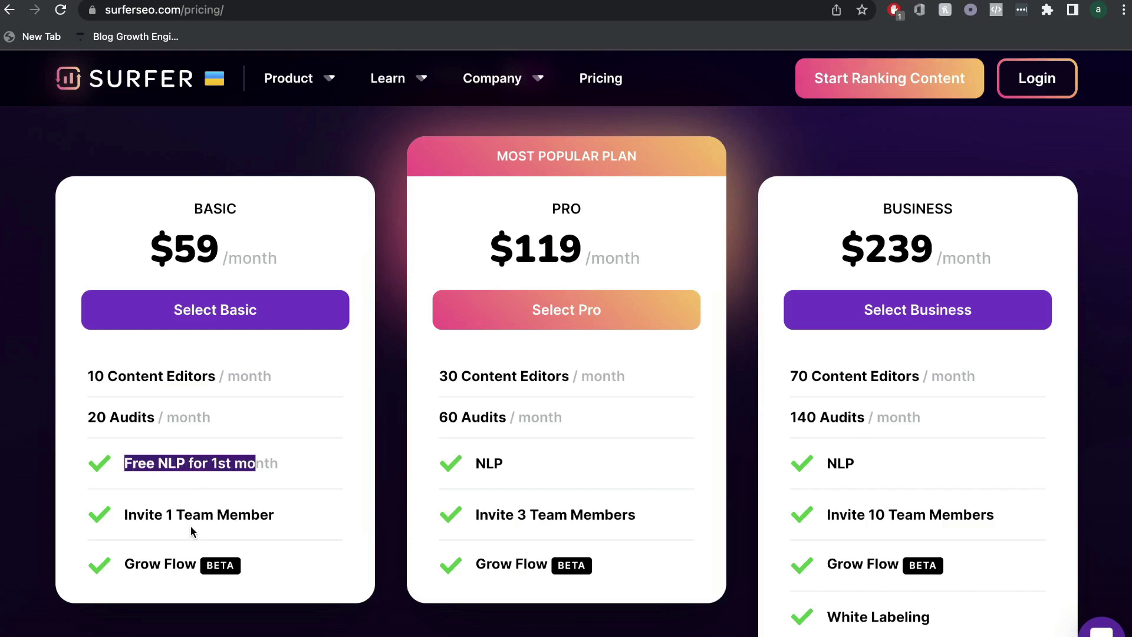
pyautogui.moveTo(124, 565); pyautogui.dragTo(195, 567)
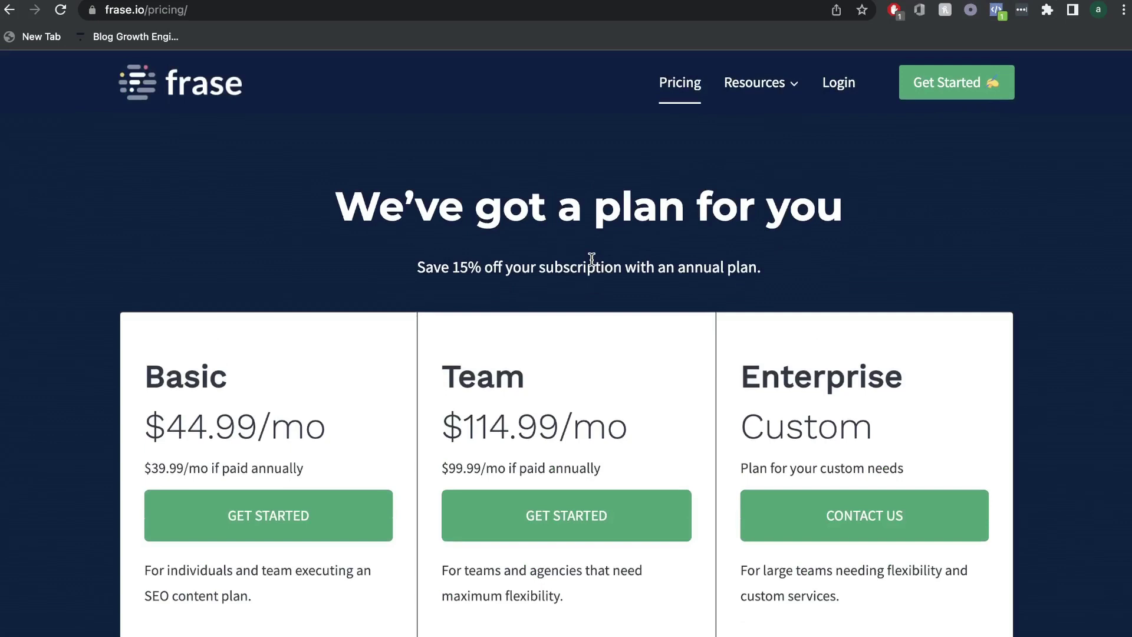
# Highlight Frase Basic's price and 1 User Seat, then Surfer Basic's 10 Content Editors/month
pyautogui.scroll(-3, 591, 259)
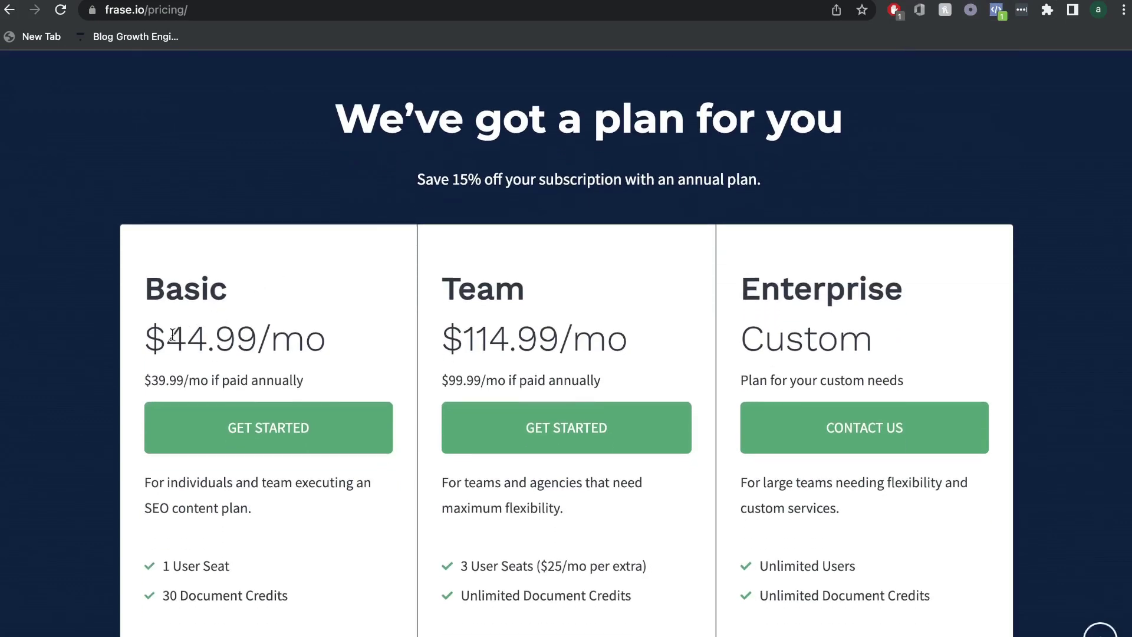
pyautogui.moveTo(167, 336); pyautogui.dragTo(257, 336)
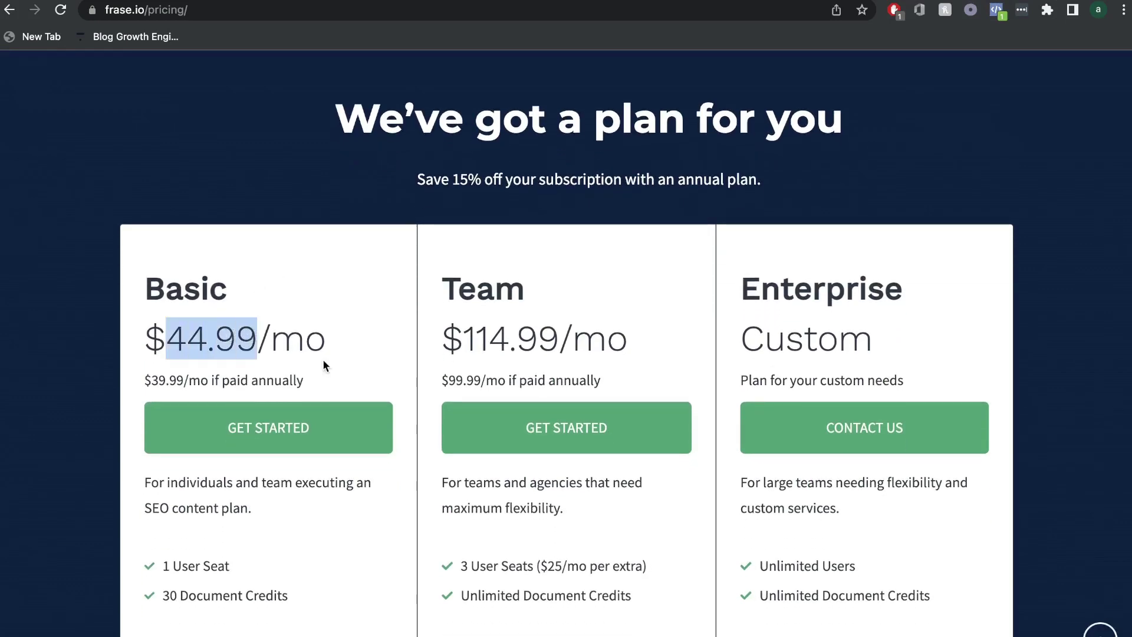
pyautogui.click(912, 2)
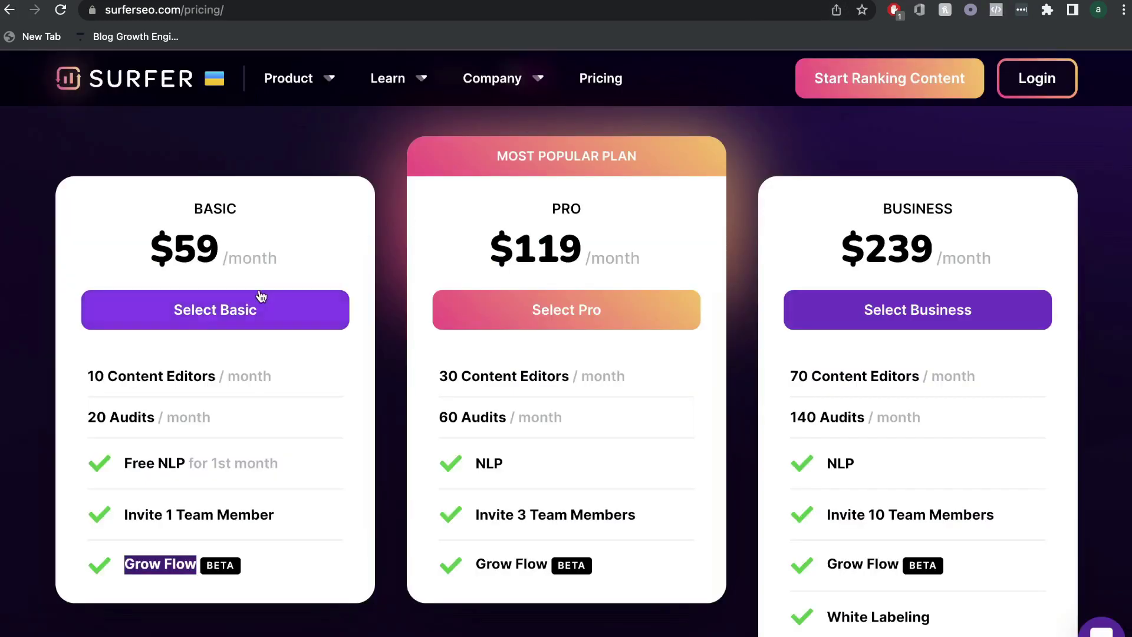
pyautogui.hotkey('ctrl', 'Tab')
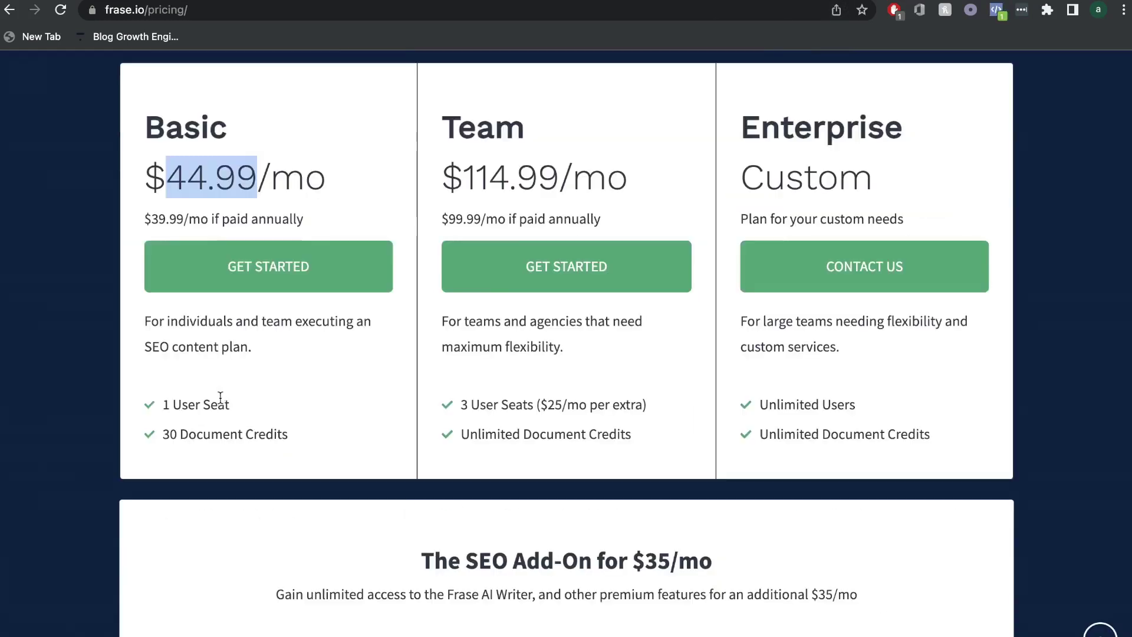
pyautogui.moveTo(229, 404); pyautogui.dragTo(294, 437)
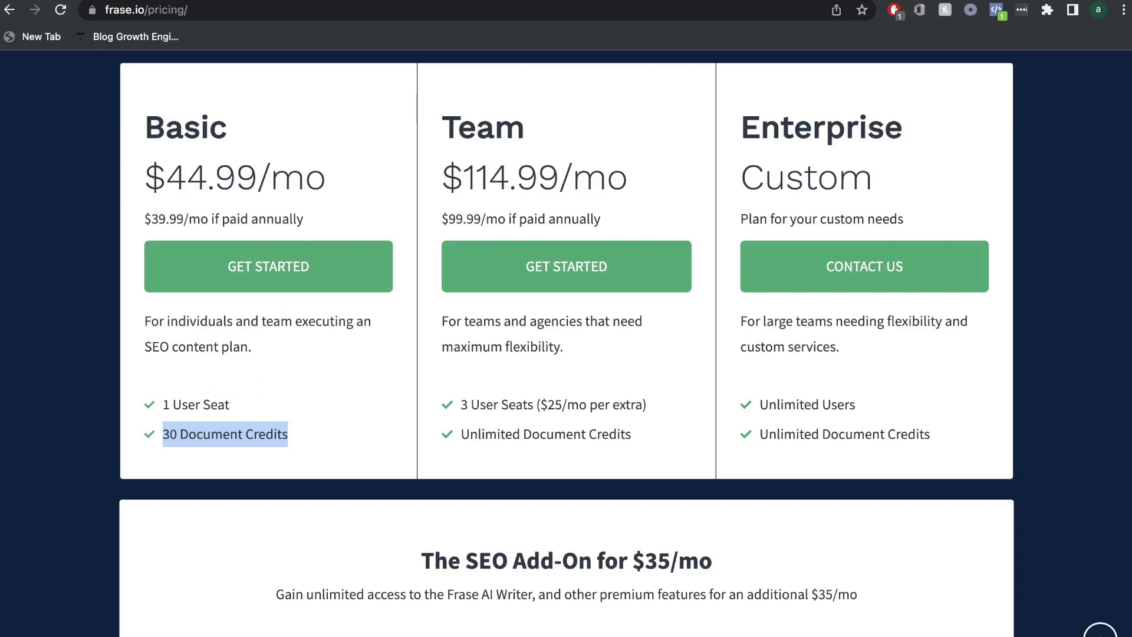
pyautogui.hotkey('ctrl', 'Tab')
pyautogui.moveTo(87, 376); pyautogui.dragTo(268, 389)
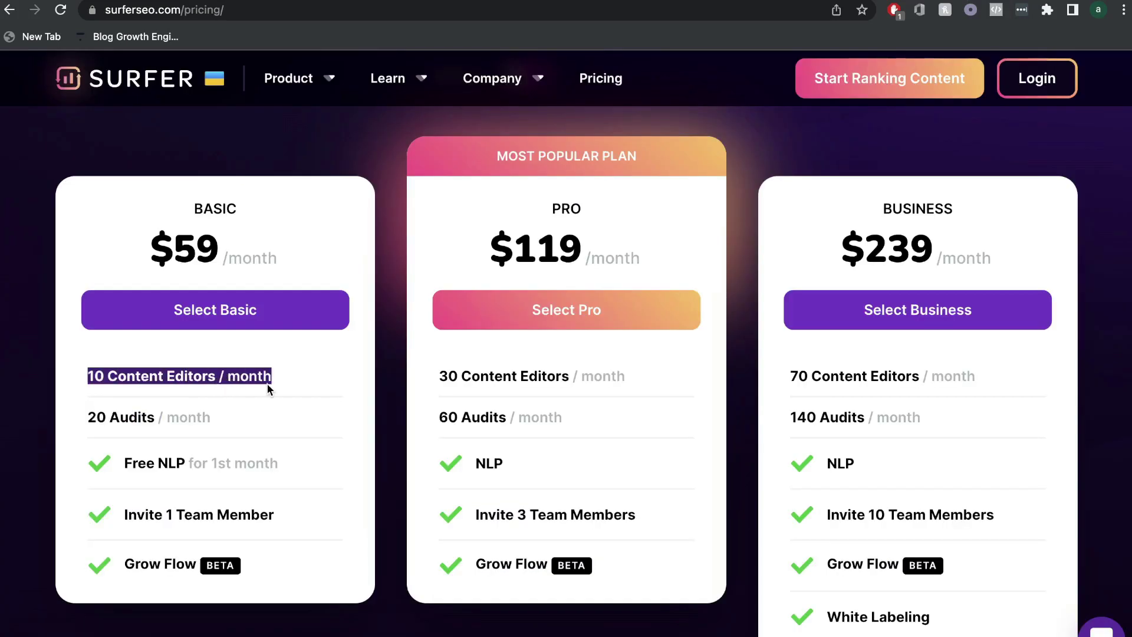
# Highlight Surfer Basic's editor and audit limits, Pro's monthly price and 60 audits, then return to Frase
pyautogui.click(230, 414)
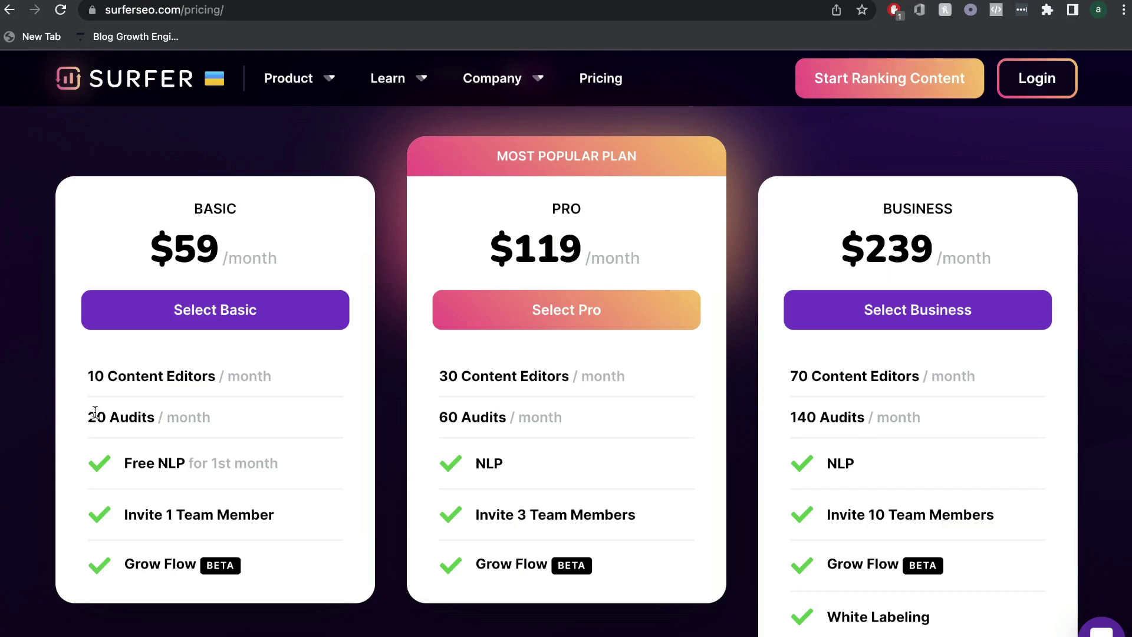
pyautogui.moveTo(93, 391); pyautogui.dragTo(212, 420)
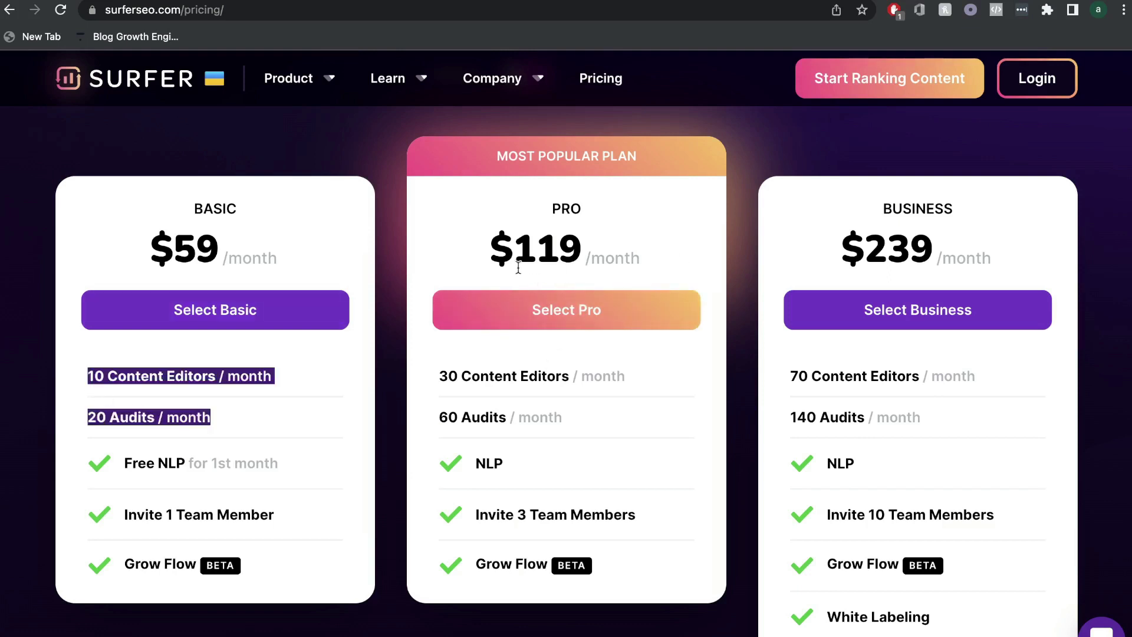
pyautogui.moveTo(518, 267); pyautogui.dragTo(604, 270)
pyautogui.scroll(-1, 606, 339)
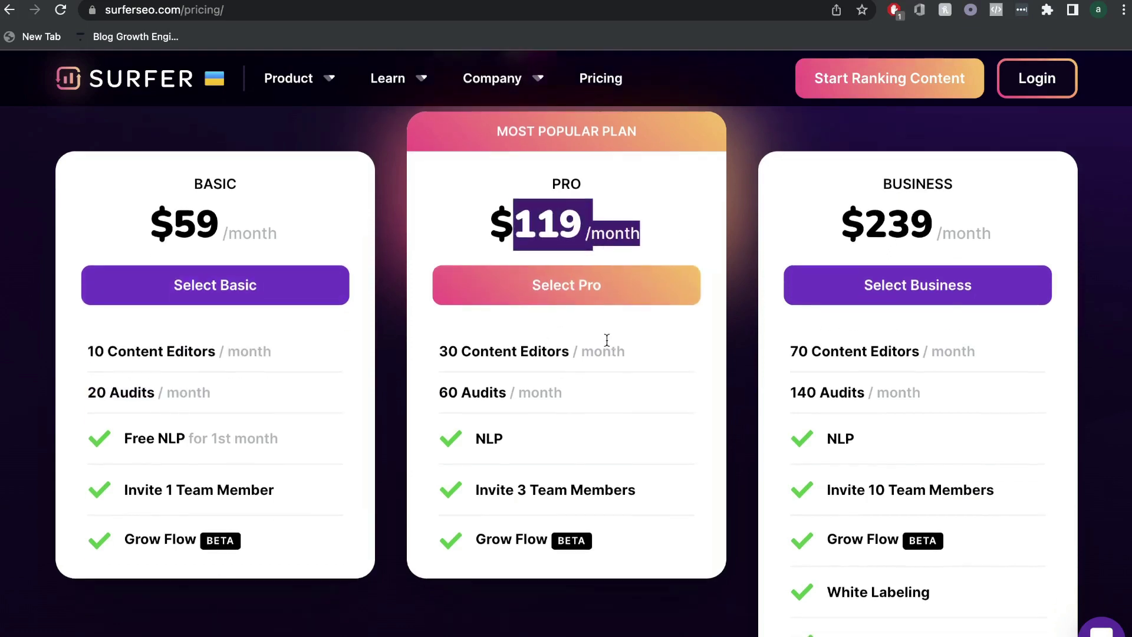
pyautogui.moveTo(439, 353); pyautogui.dragTo(579, 354)
pyautogui.moveTo(439, 392); pyautogui.dragTo(530, 398)
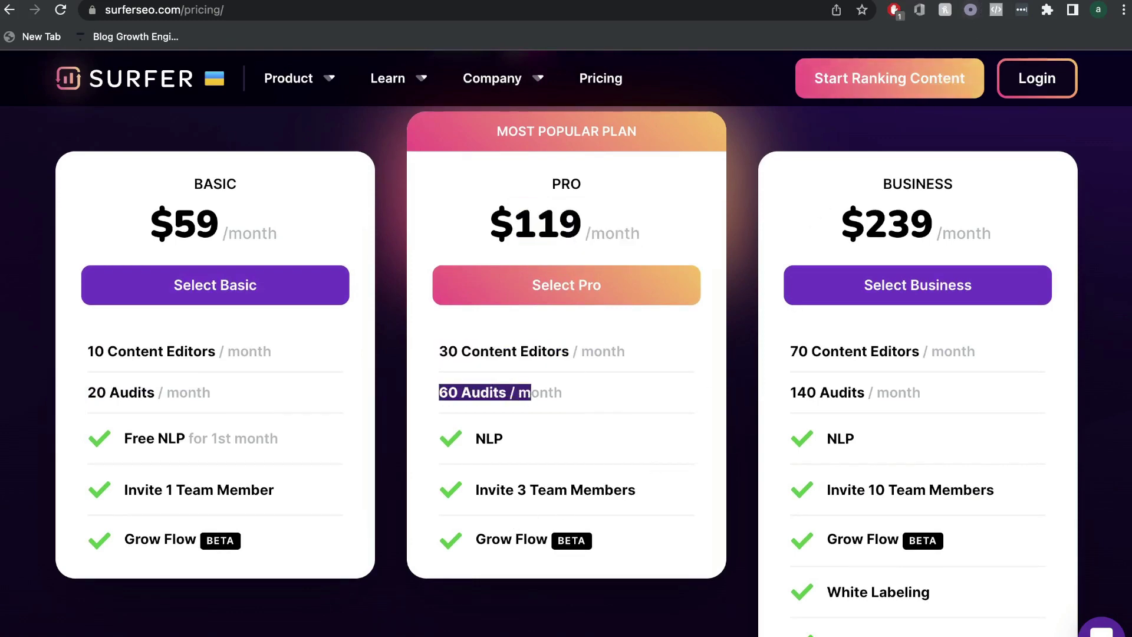
pyautogui.hotkey('ctrl', 'Tab')
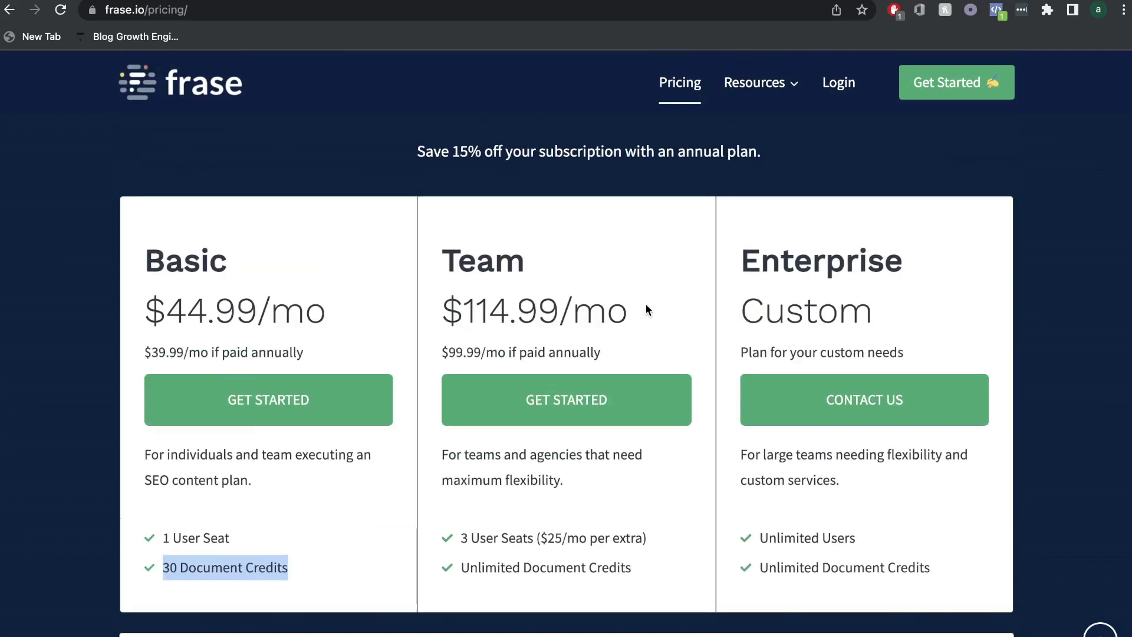
# Highlight Frase Team's Unlimited Document Credits against Surfer's plans, finishing on Surfer's pricing page
pyautogui.scroll(-1, 508, 337)
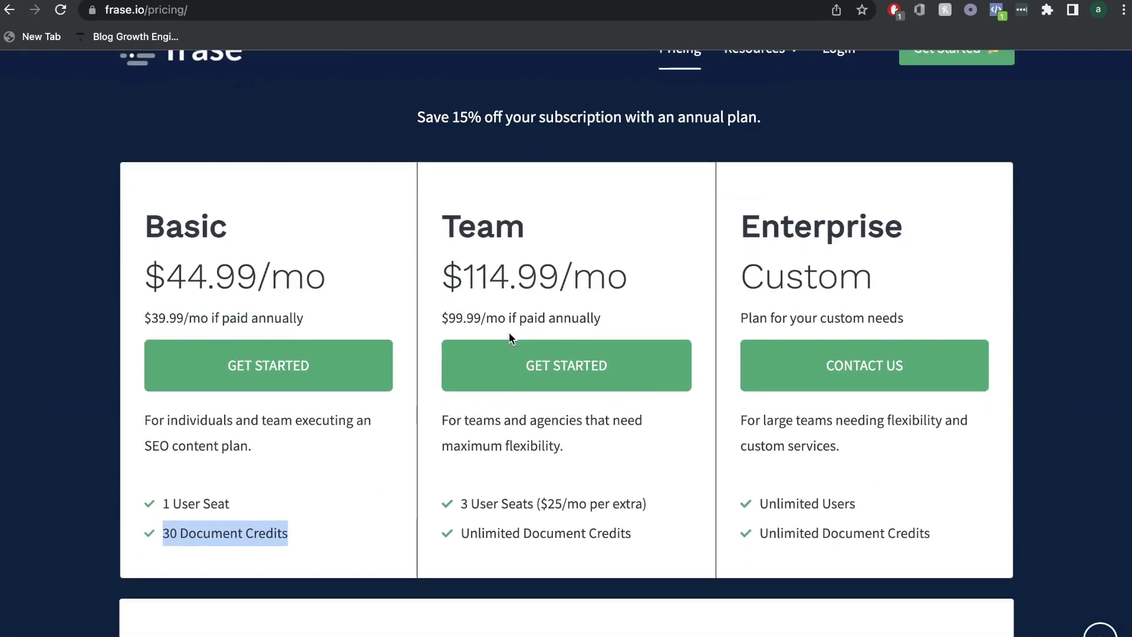
pyautogui.moveTo(460, 533); pyautogui.dragTo(631, 524)
pyautogui.click(645, 538)
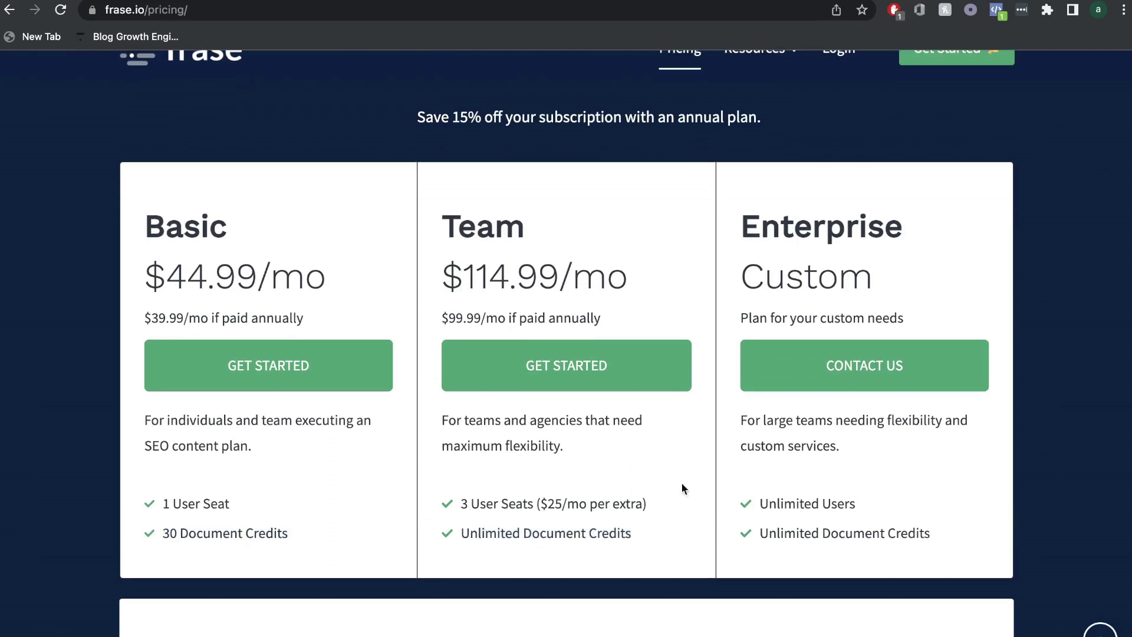
pyautogui.click(860, 5)
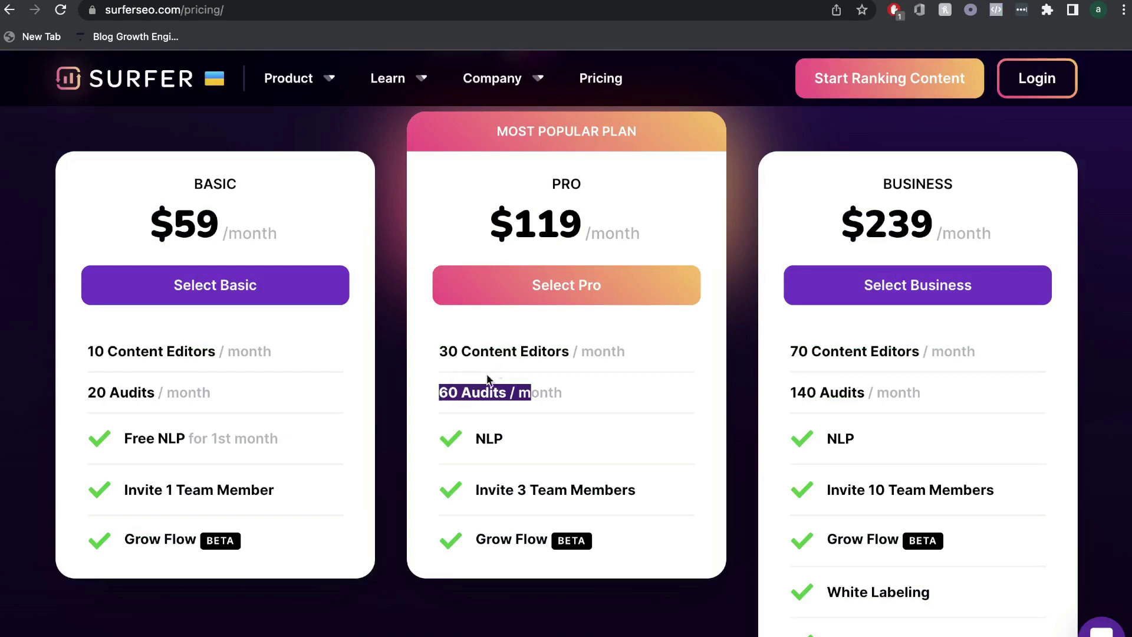
pyautogui.hotkey('ctrl', 'Tab')
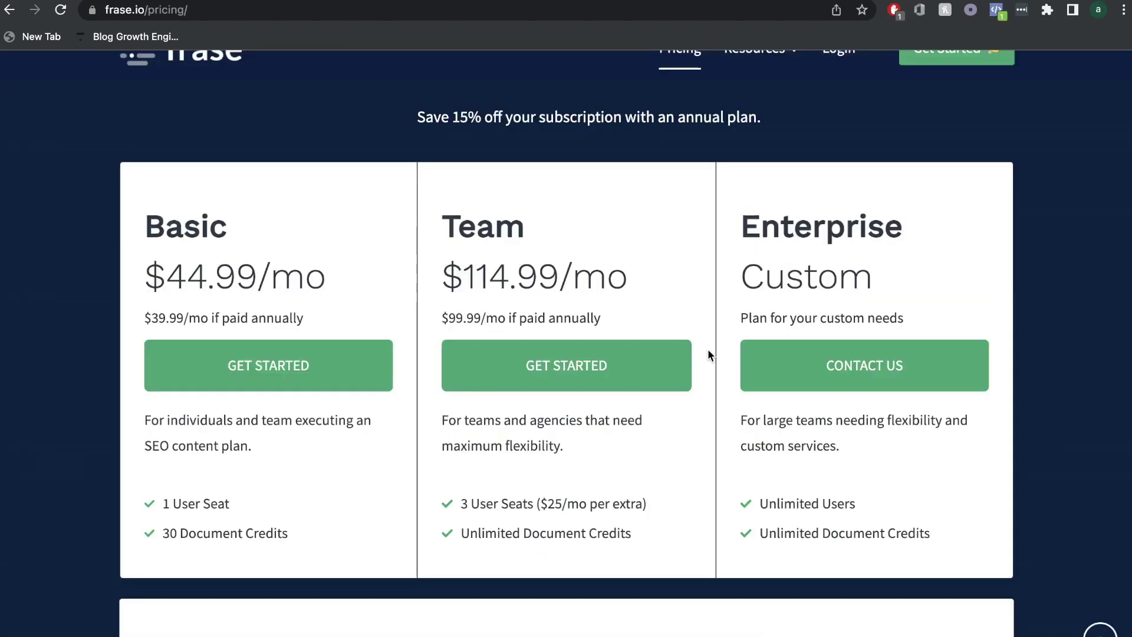
pyautogui.scroll(1, 565, 359)
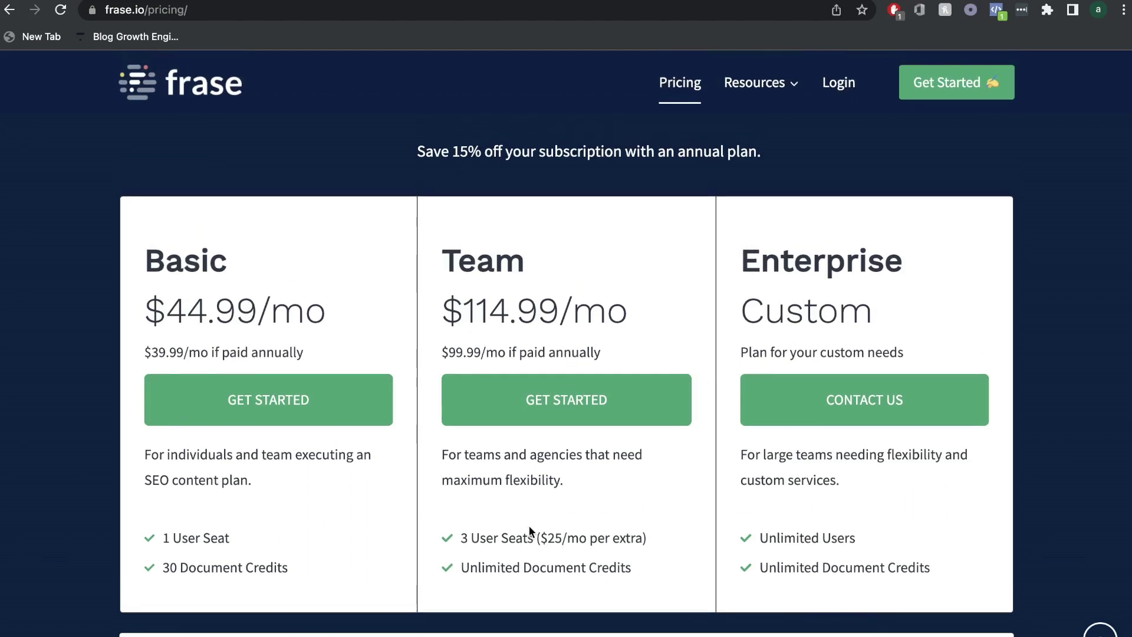
pyautogui.moveTo(463, 571); pyautogui.dragTo(634, 567)
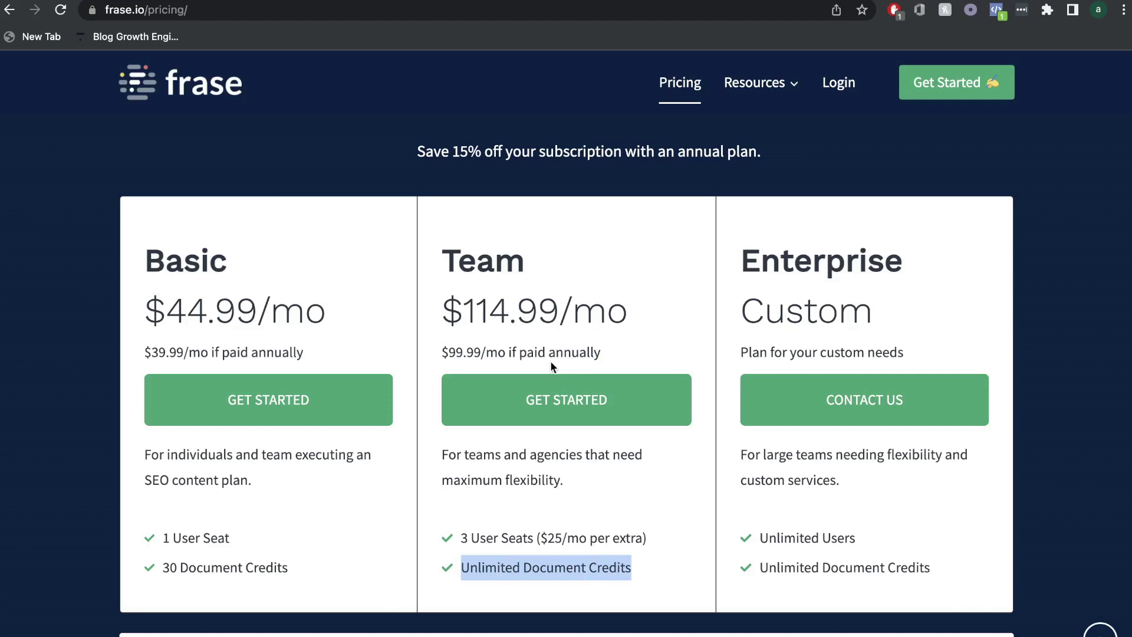
pyautogui.hotkey('ctrl', 'Tab')
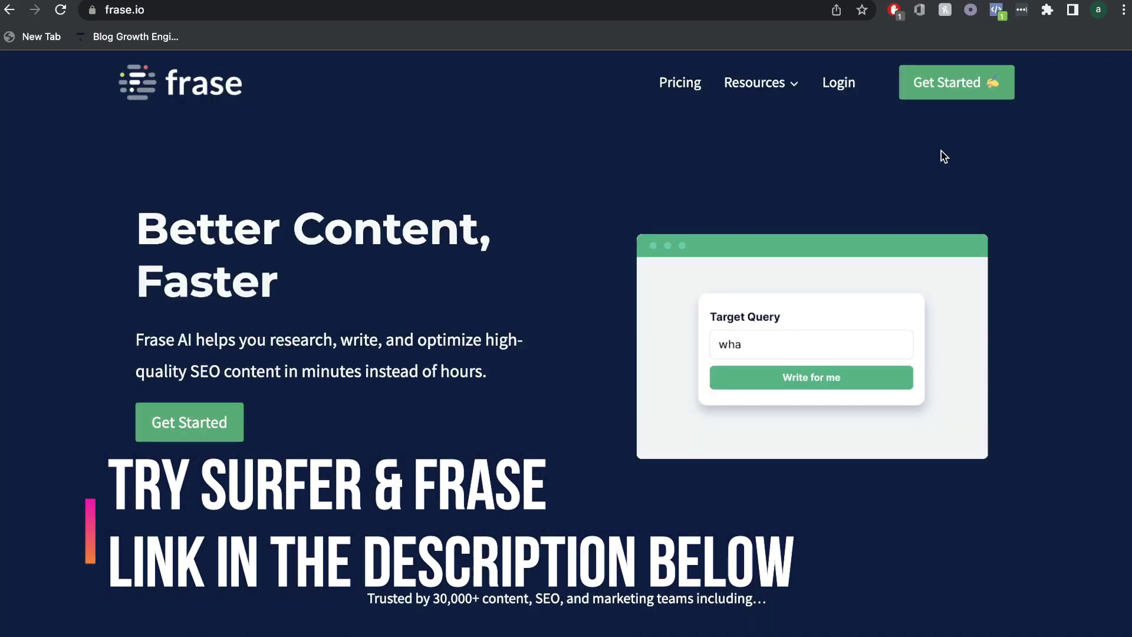
# Scroll the Frase homepage and go to the Surfer app's Home dashboard
pyautogui.scroll(-1, 944, 156)
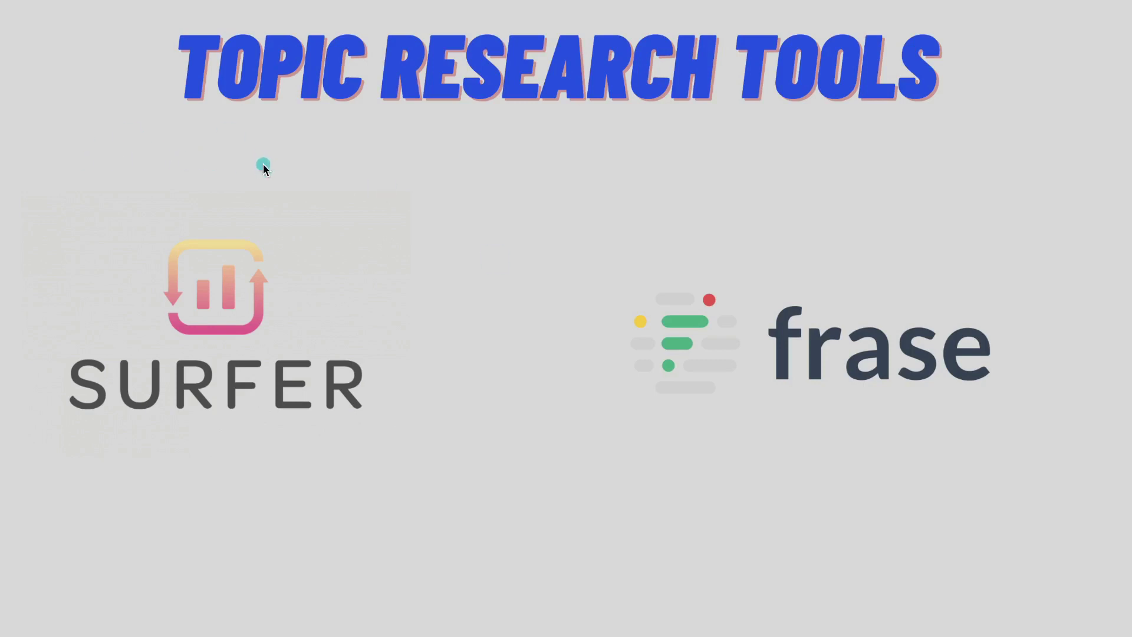
pyautogui.click(333, 459)
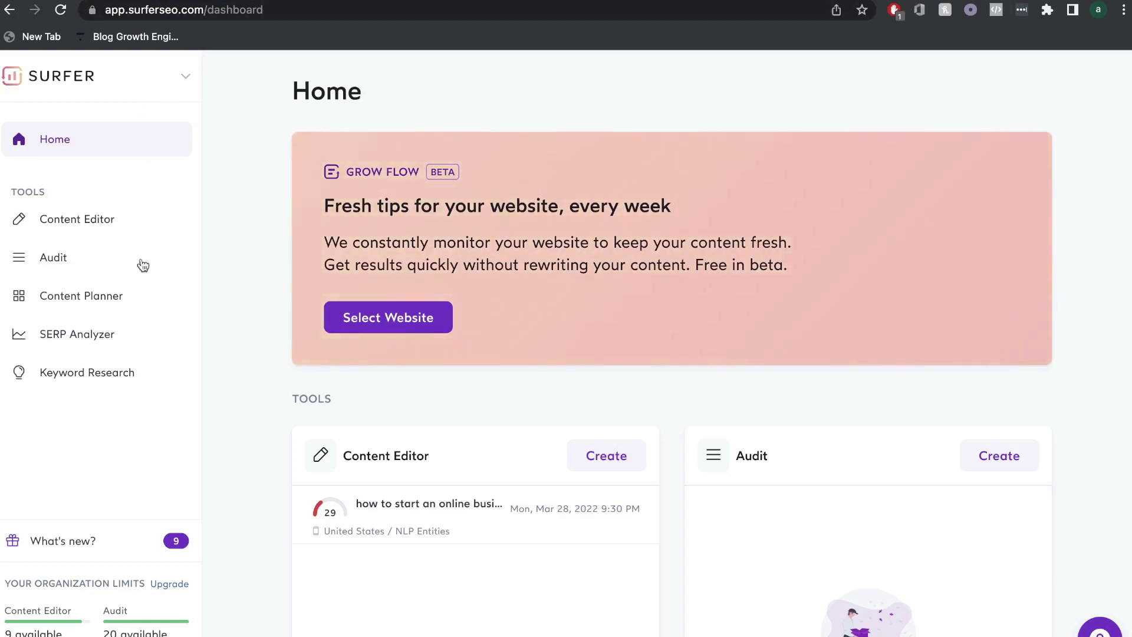
# Open the Content Planner and type 'best laptop' into the keyword field
pyautogui.click(118, 296)
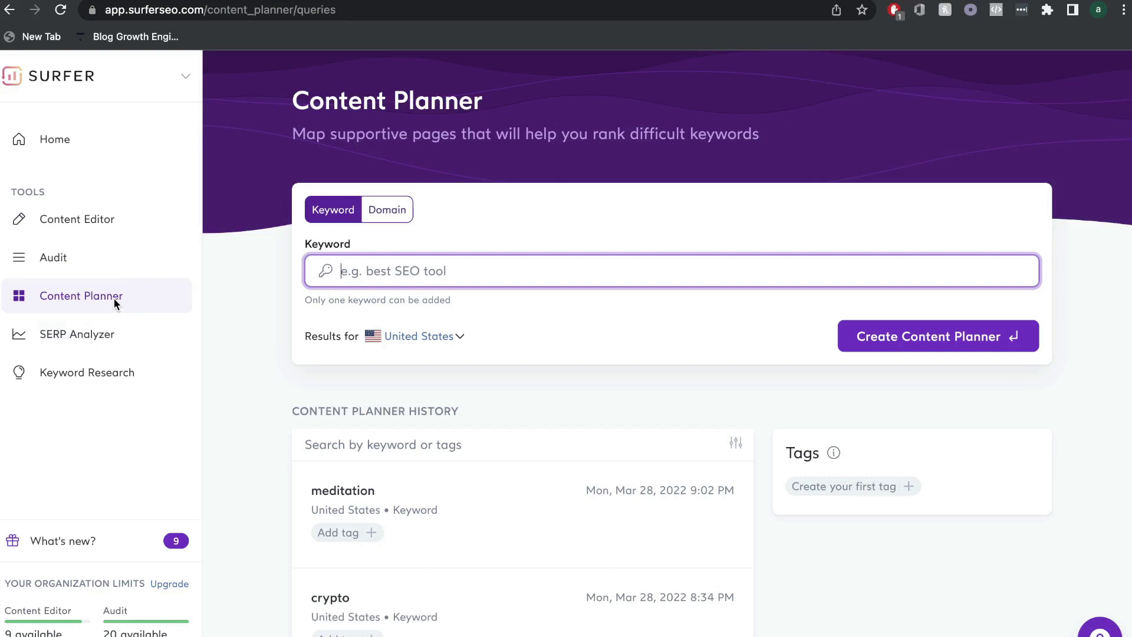
pyautogui.click(118, 368)
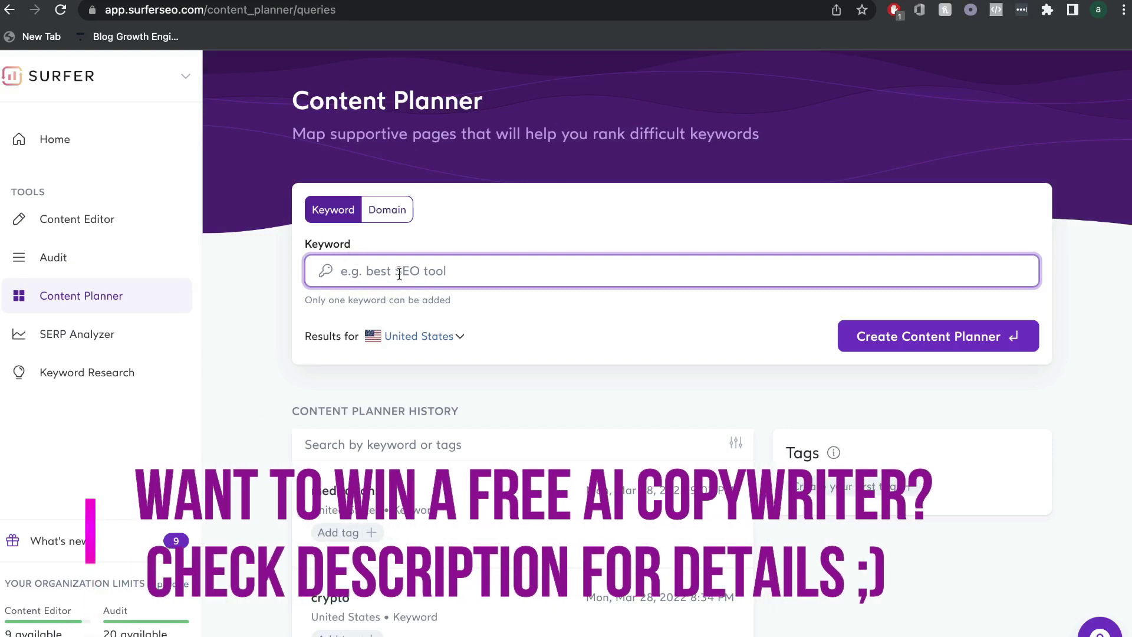
pyautogui.write('best laptop')
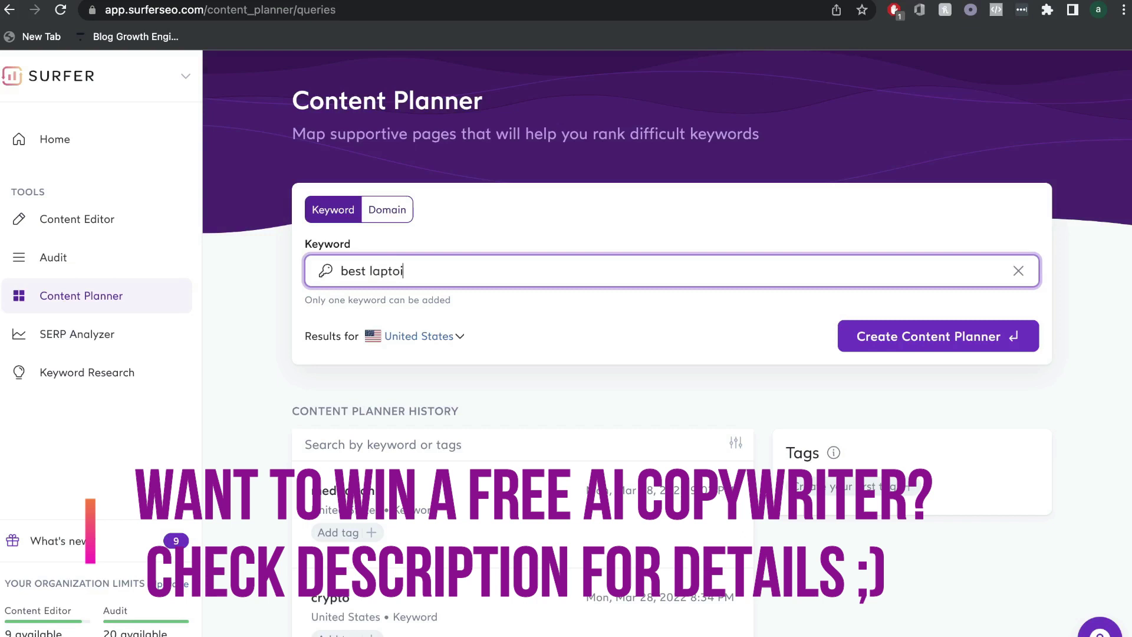
# Correct the keyword to 'best laptop' and create the content plan
pyautogui.press('BackSpace')
pyautogui.write('p')
pyautogui.click(931, 334)
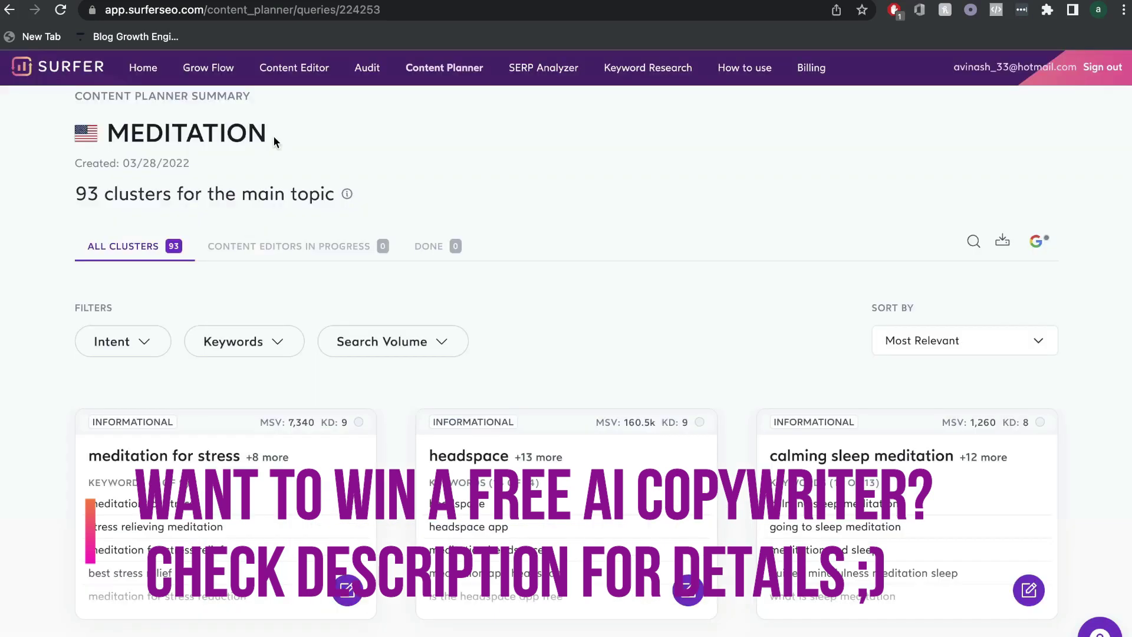
# Review the Meditation plan's 93 clusters, led by meditation for stress and headspace
pyautogui.moveTo(273, 135); pyautogui.dragTo(116, 142)
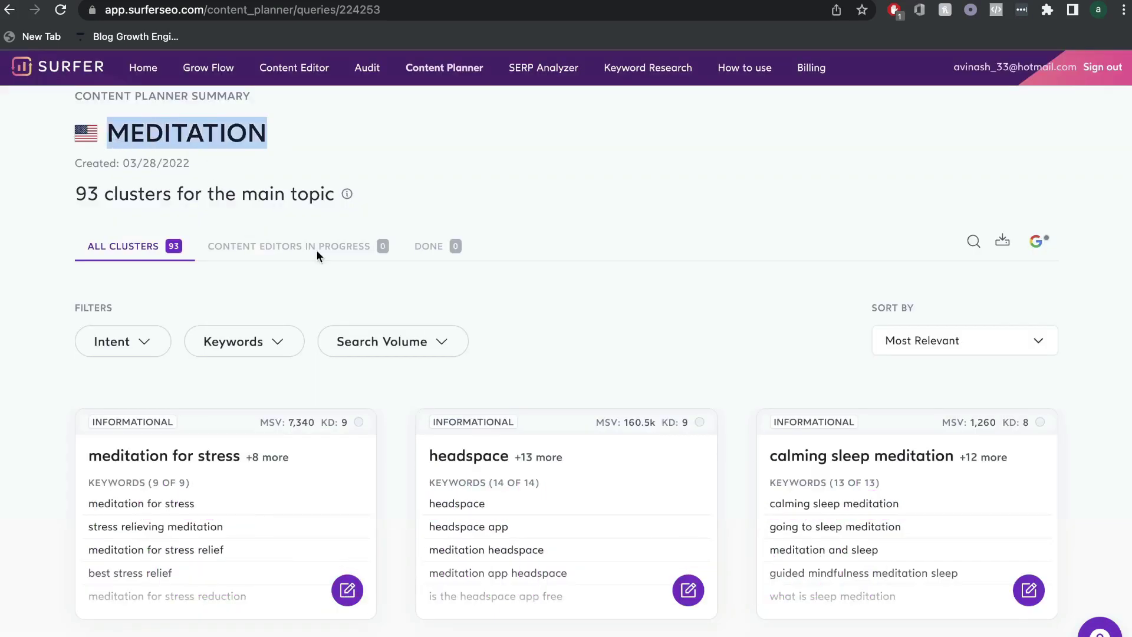
pyautogui.scroll(-3, 387, 351)
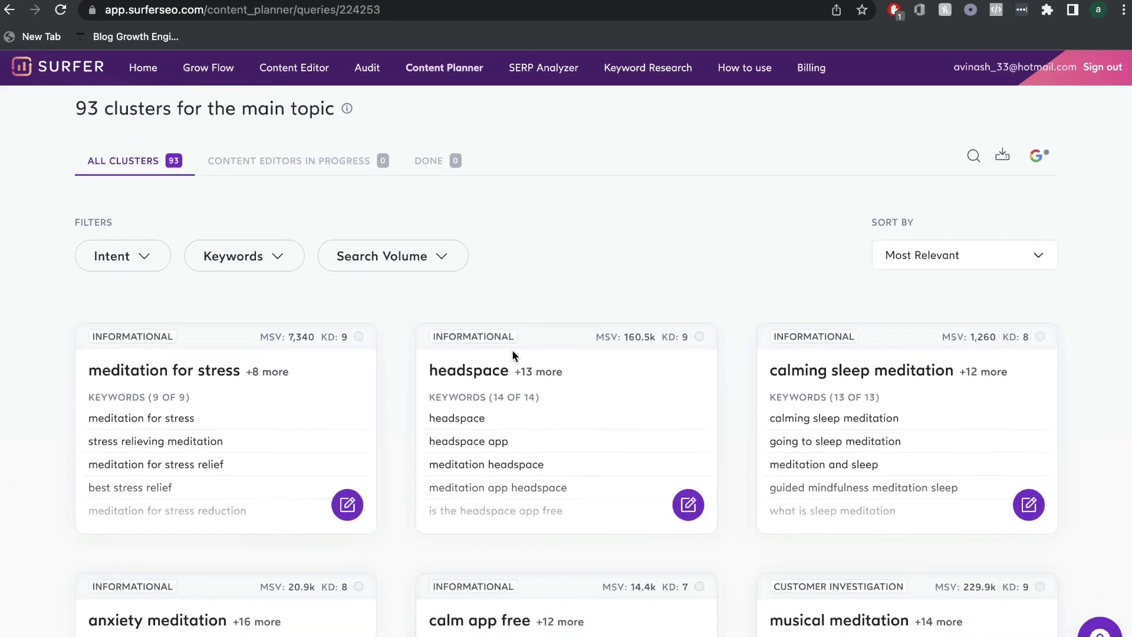
pyautogui.scroll(-1, 511, 354)
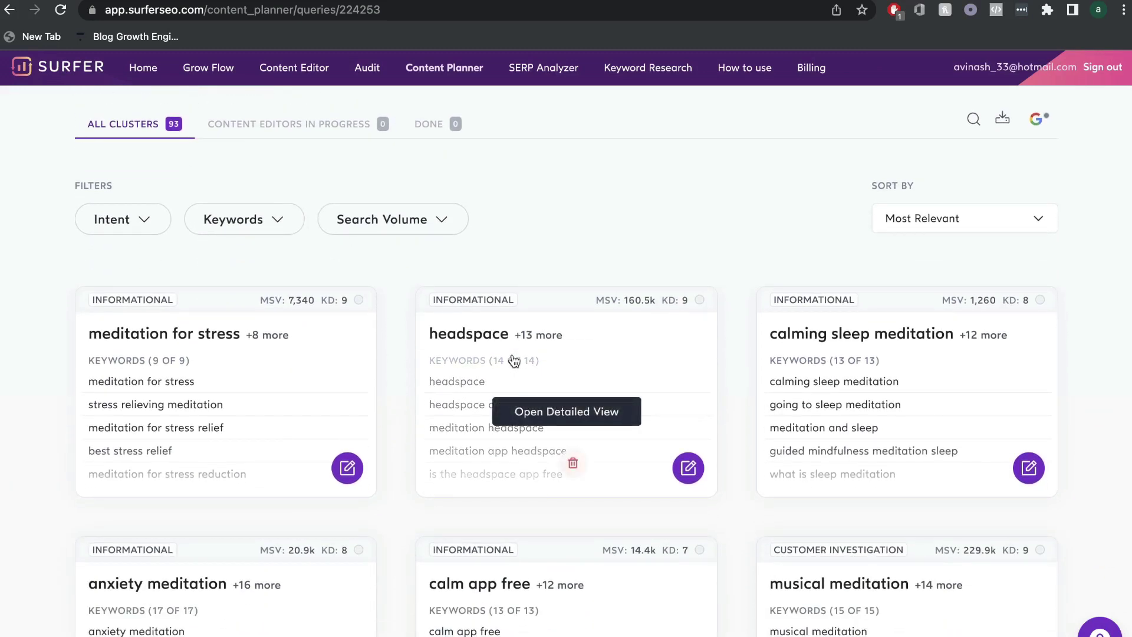
pyautogui.scroll(-1, 564, 398)
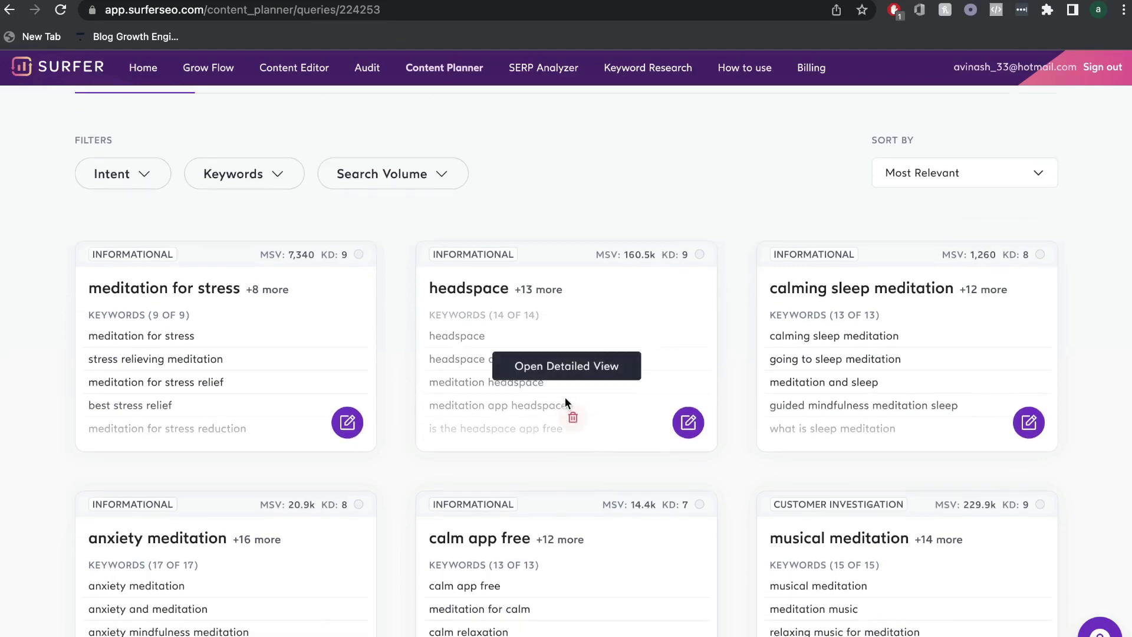
pyautogui.scroll(4, 528, 295)
pyautogui.scroll(-4, 357, 340)
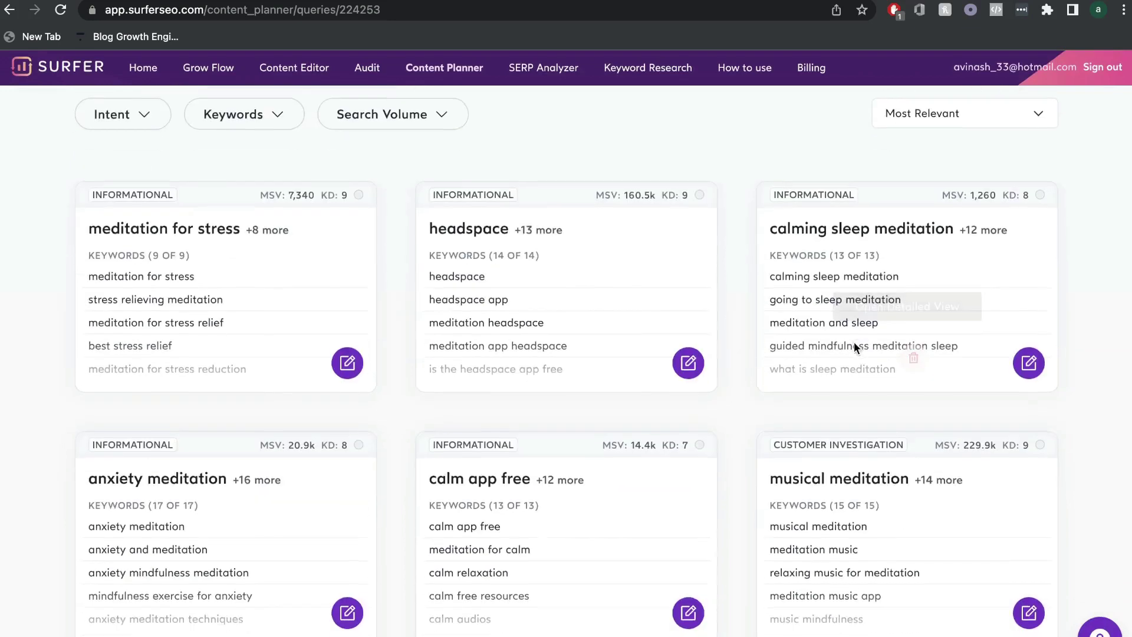
pyautogui.scroll(-3, 166, 440)
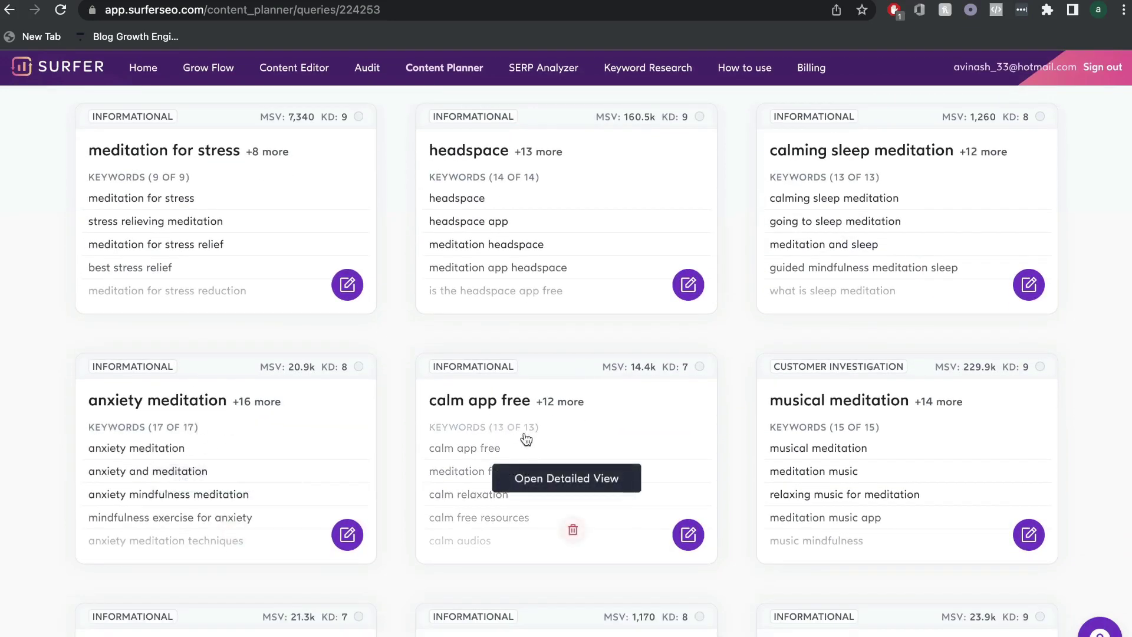
pyautogui.scroll(-1, 664, 409)
pyautogui.scroll(-3, 887, 394)
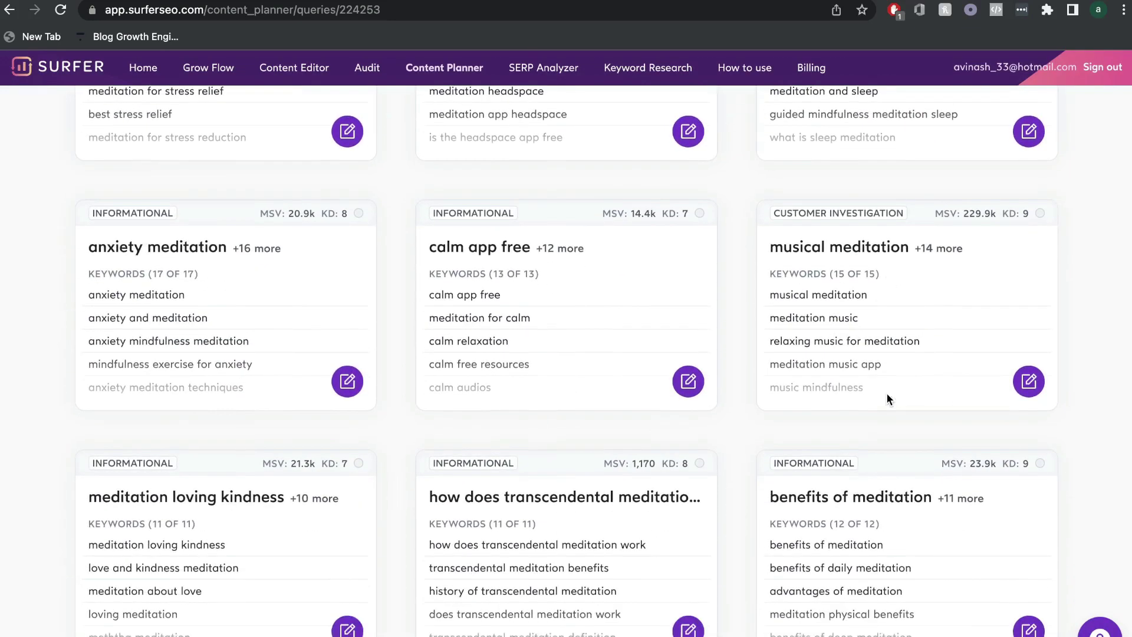
pyautogui.scroll(5, 546, 419)
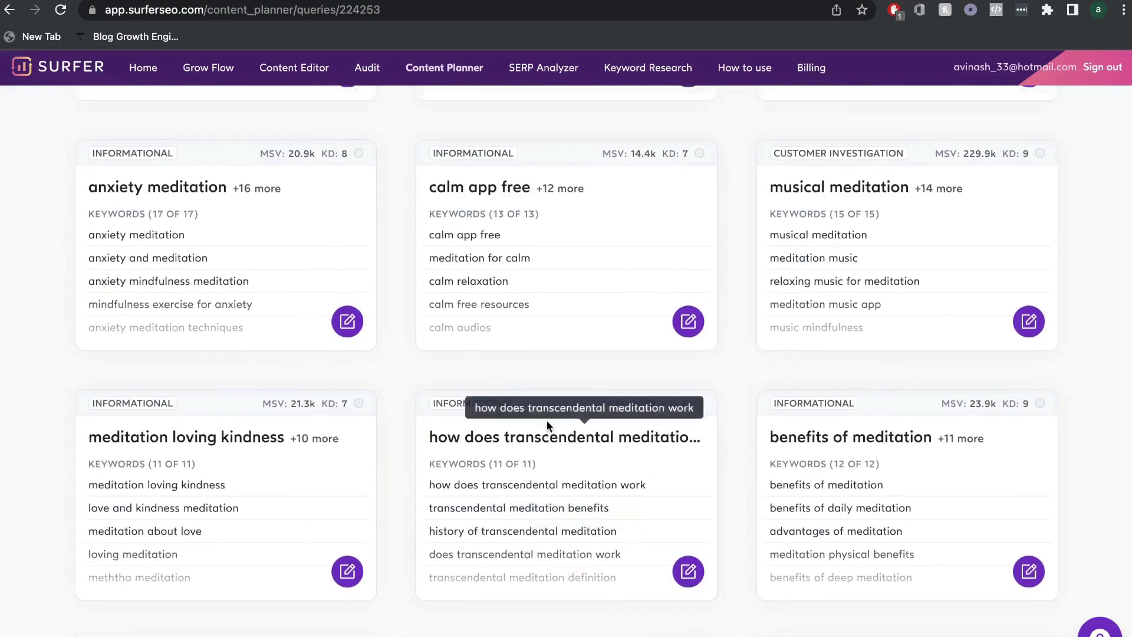
pyautogui.scroll(3, 546, 419)
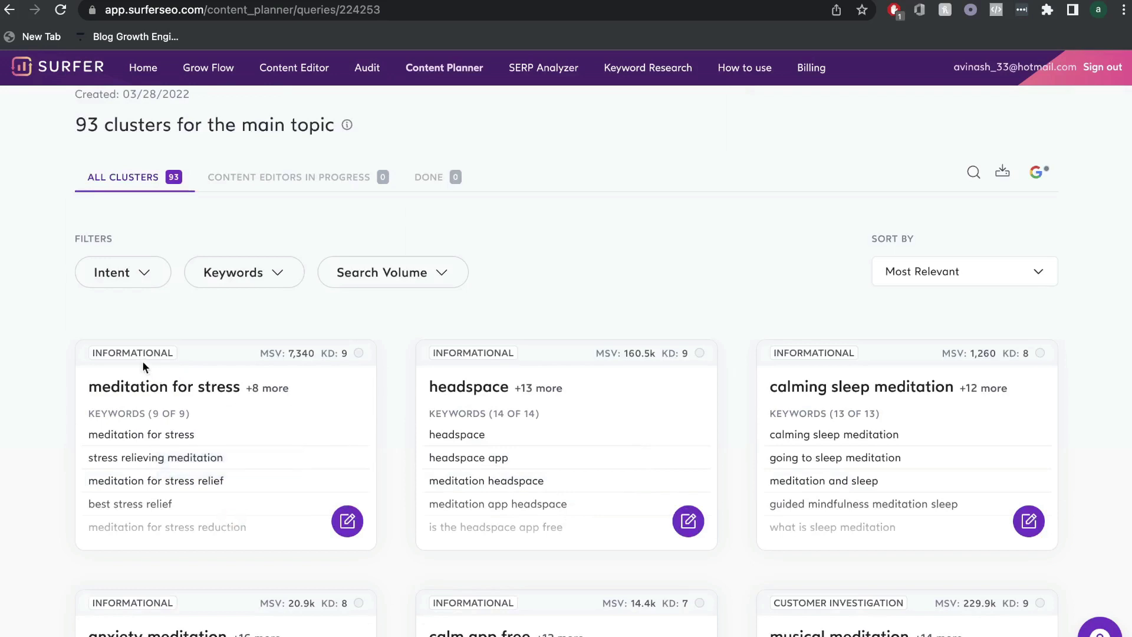
# Filter the meditation planner's clusters by Customer Investigation, Informational and Shopping intent
pyautogui.moveTo(162, 358)
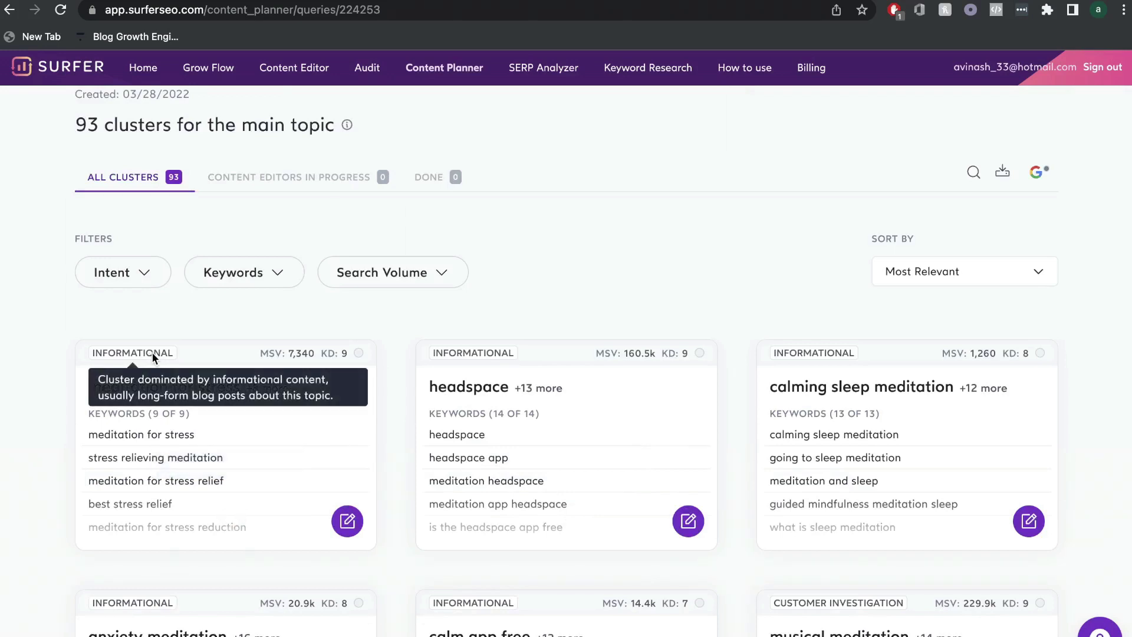
pyautogui.moveTo(281, 358)
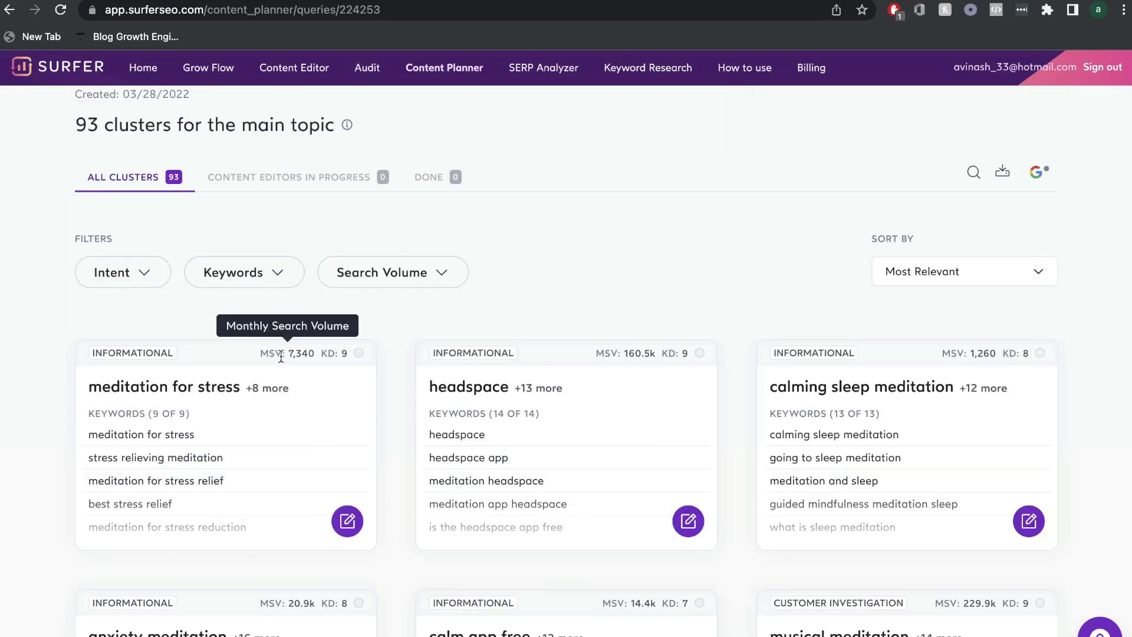
pyautogui.moveTo(331, 353)
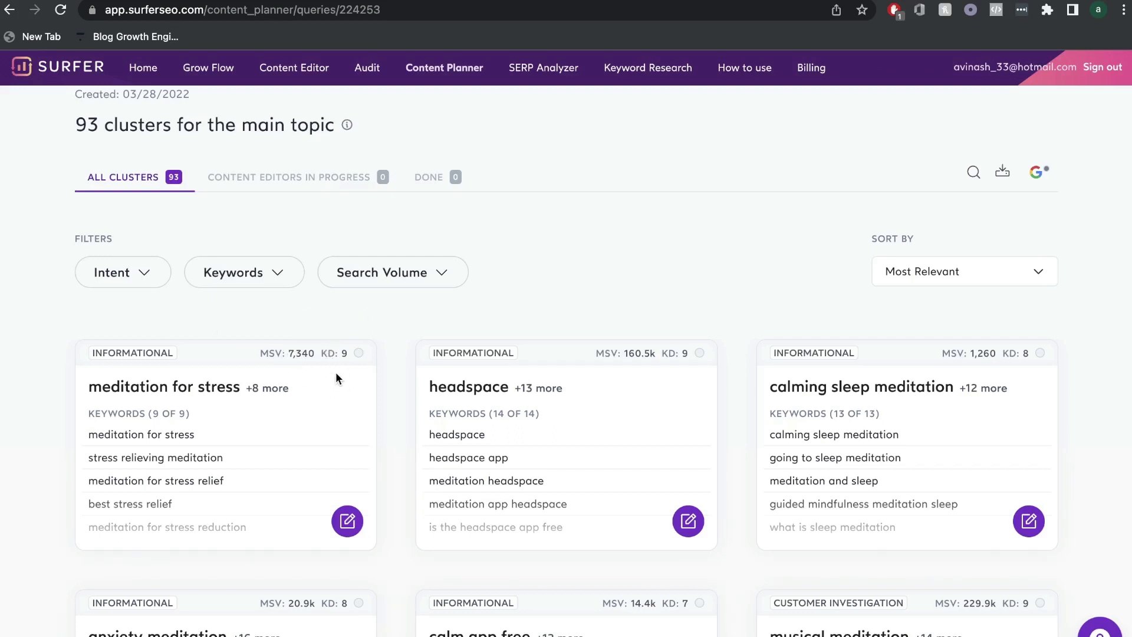
pyautogui.scroll(-1, 334, 372)
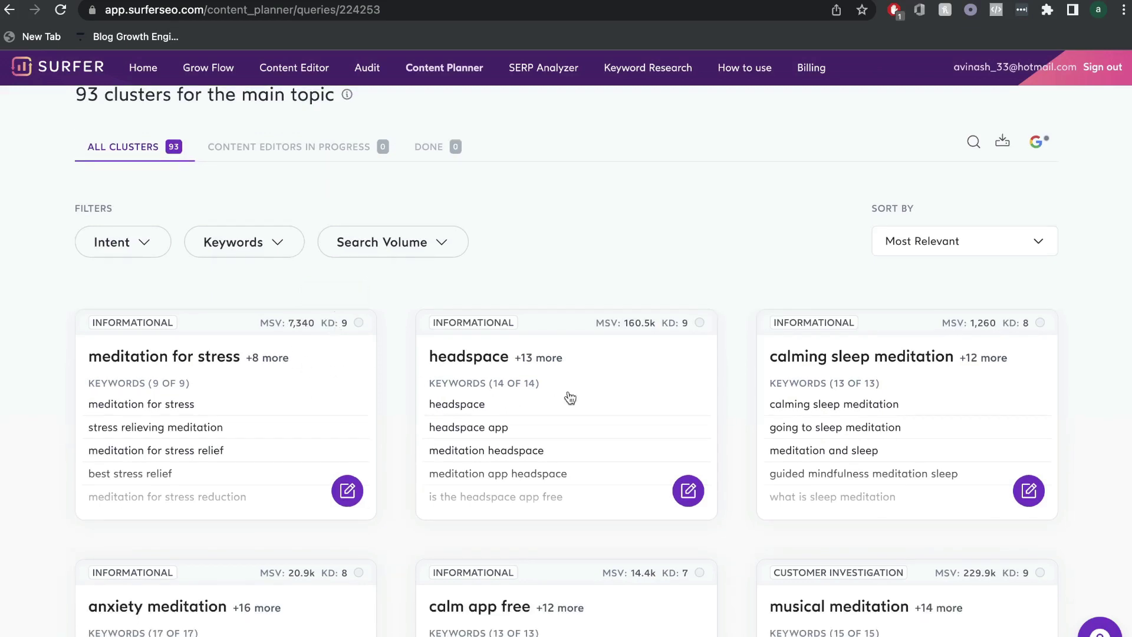
pyautogui.scroll(1, 582, 323)
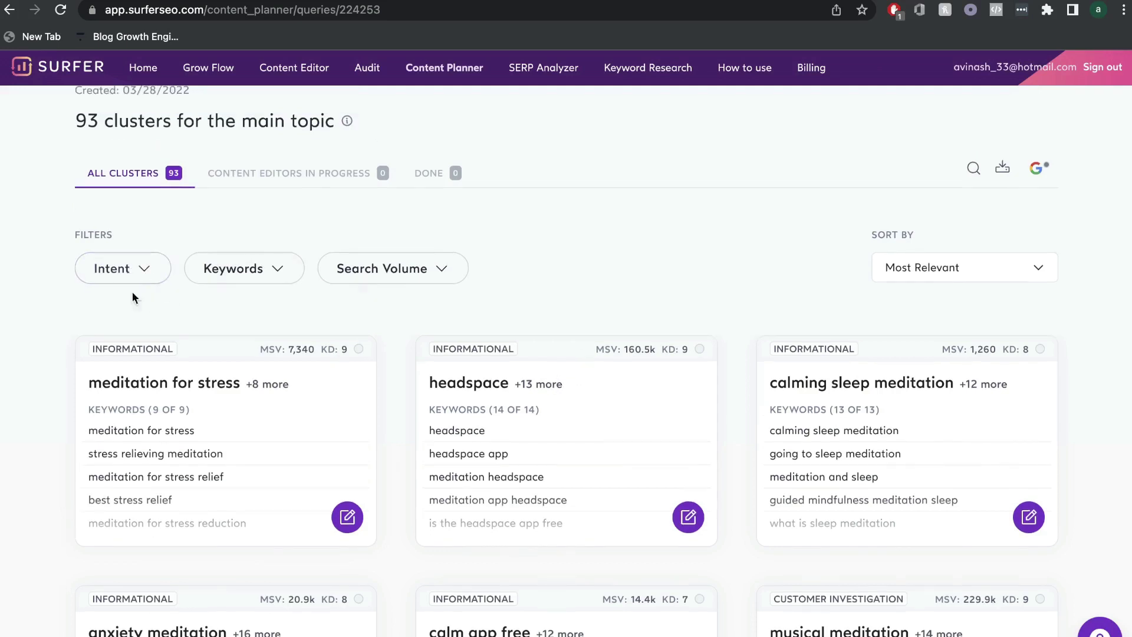
pyautogui.click(150, 277)
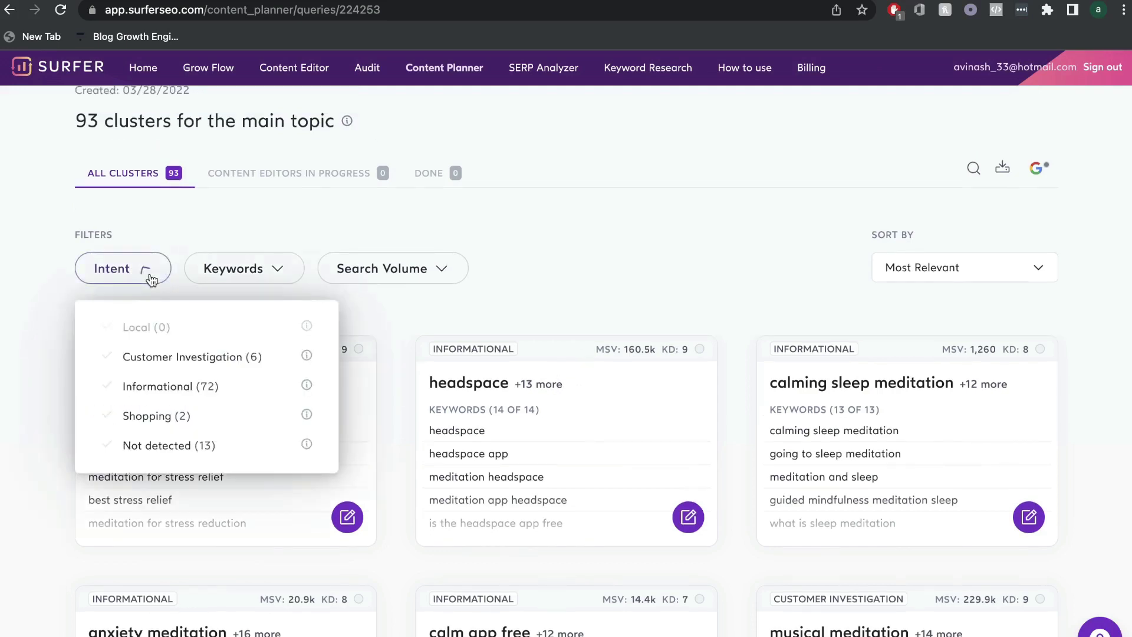
pyautogui.click(183, 369)
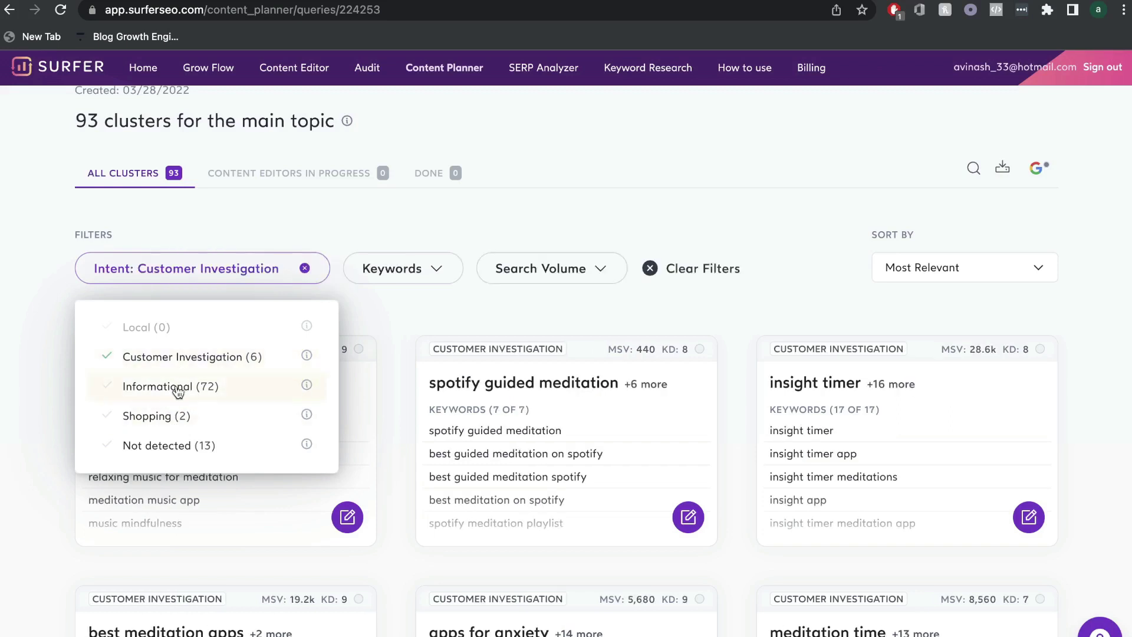
pyautogui.click(179, 393)
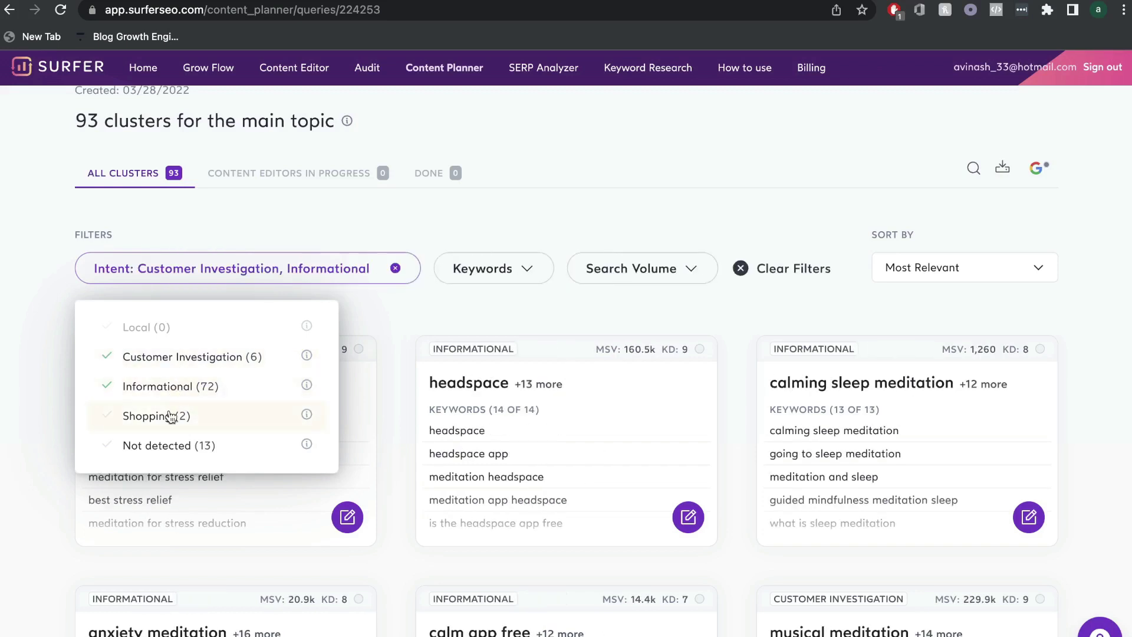
pyautogui.click(171, 416)
# Remove all three intent filters again
pyautogui.click(171, 416)
pyautogui.click(254, 395)
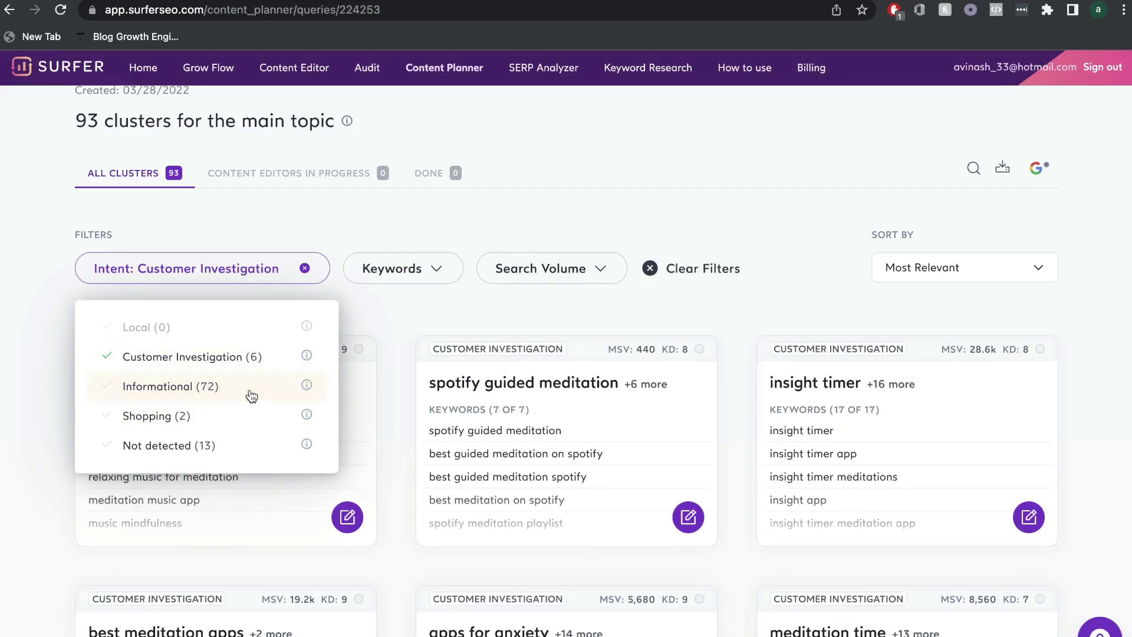
pyautogui.click(258, 374)
pyautogui.click(156, 272)
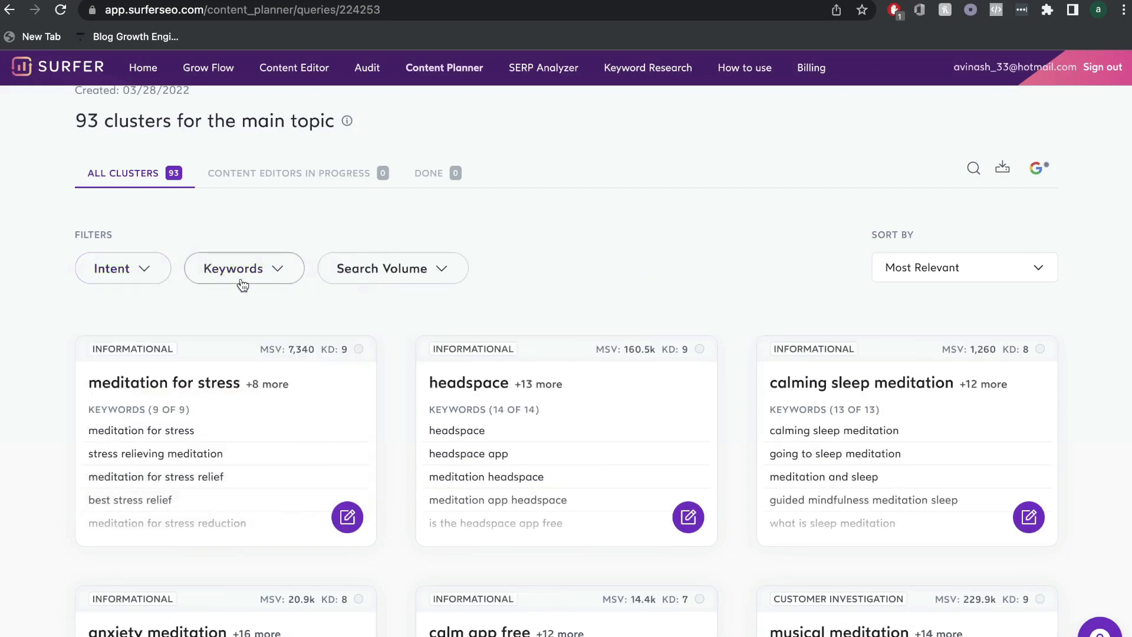
# Check the keywords-per-cluster and search volume filters, then select the BEST LAPTOP plan
pyautogui.click(265, 278)
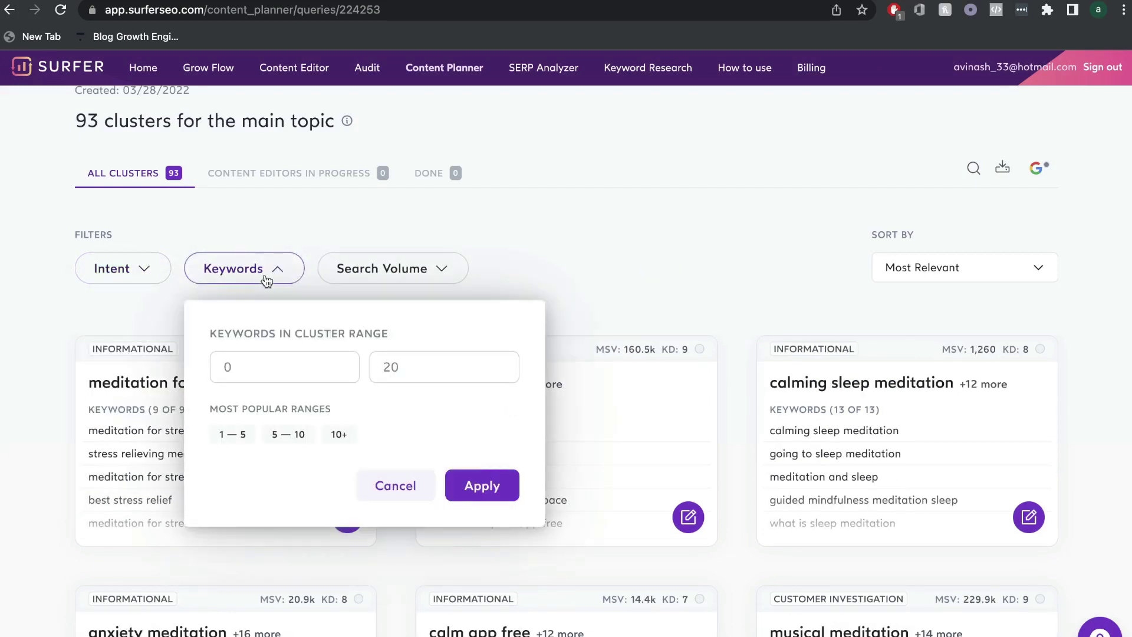
pyautogui.click(406, 273)
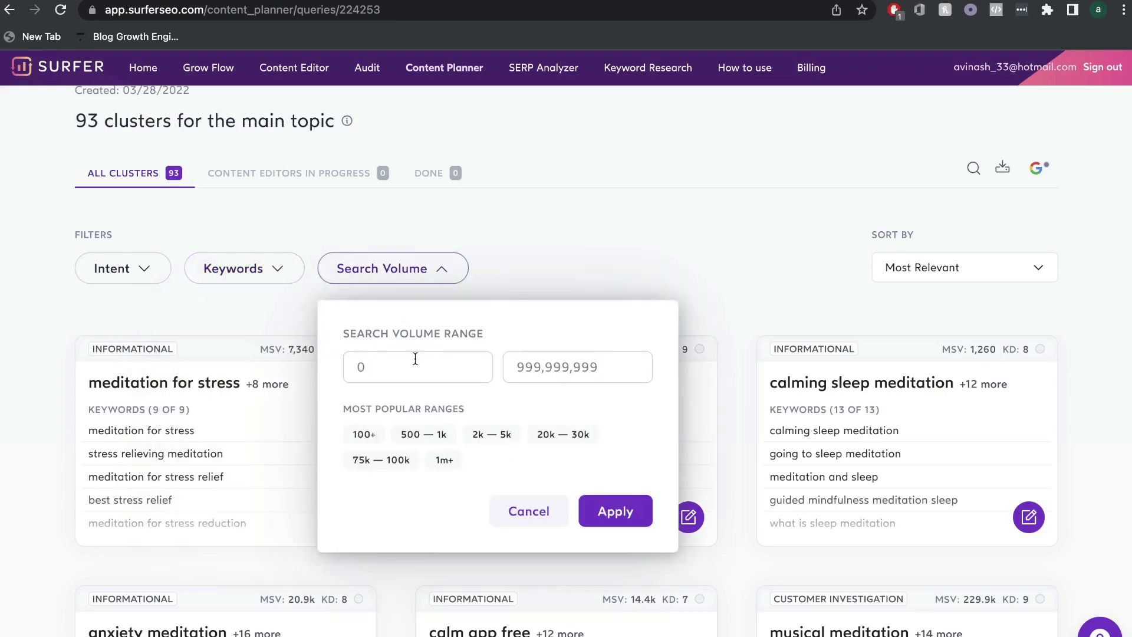
pyautogui.click(661, 239)
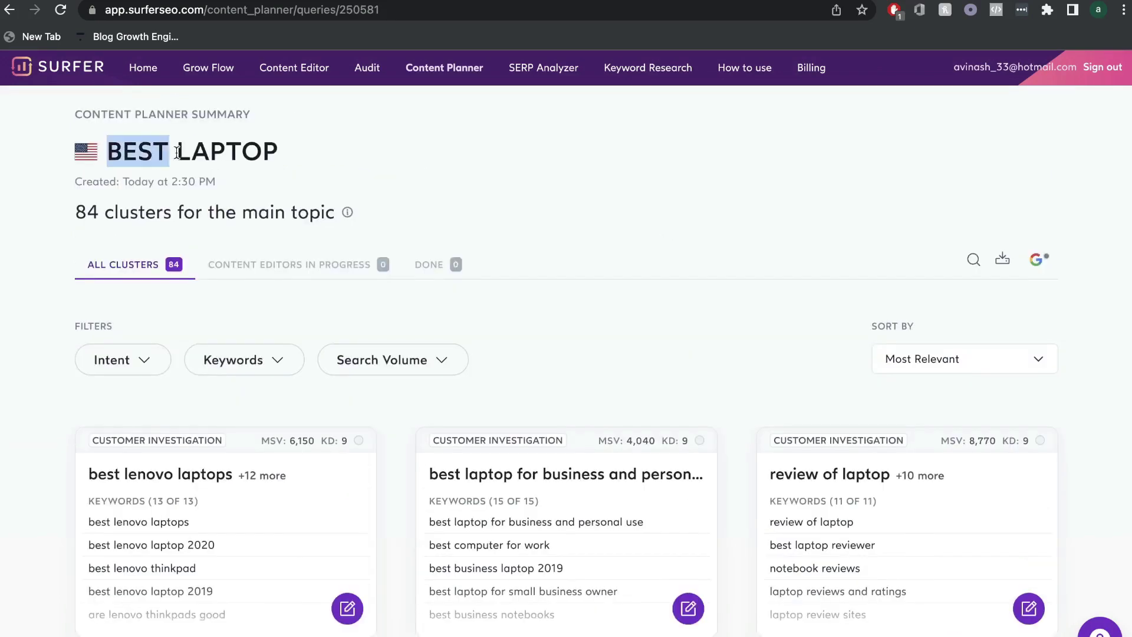
pyautogui.moveTo(171, 152); pyautogui.dragTo(278, 151)
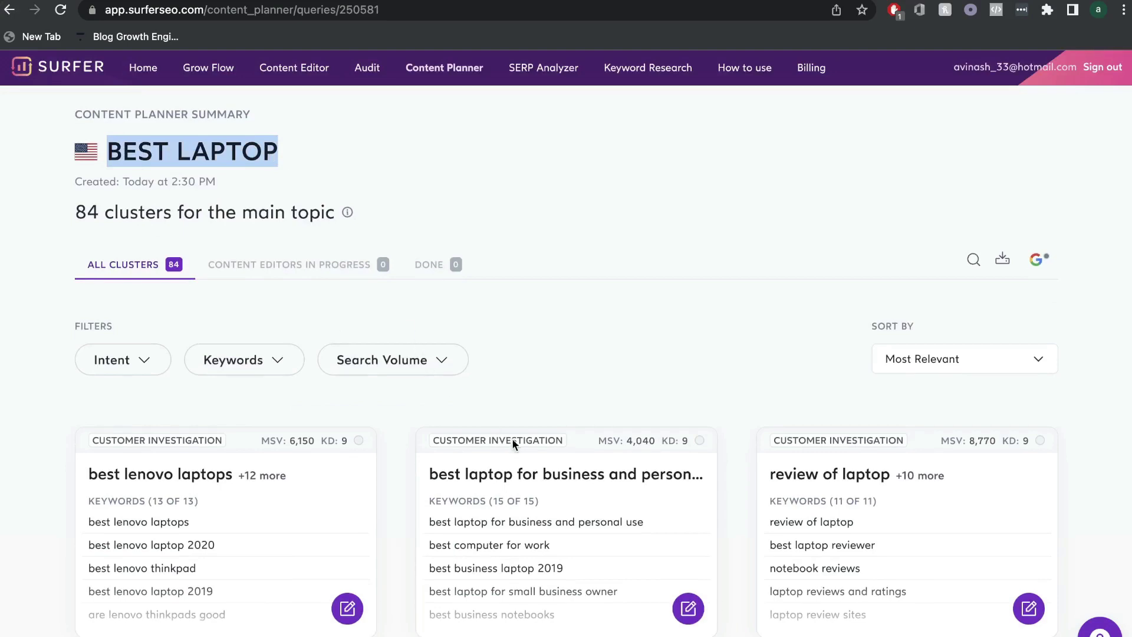
# Browse the BEST LAPTOP cluster cards and open 'laptops under 500 best buy' (MSV 860, KD 9)
pyautogui.scroll(-8, 586, 301)
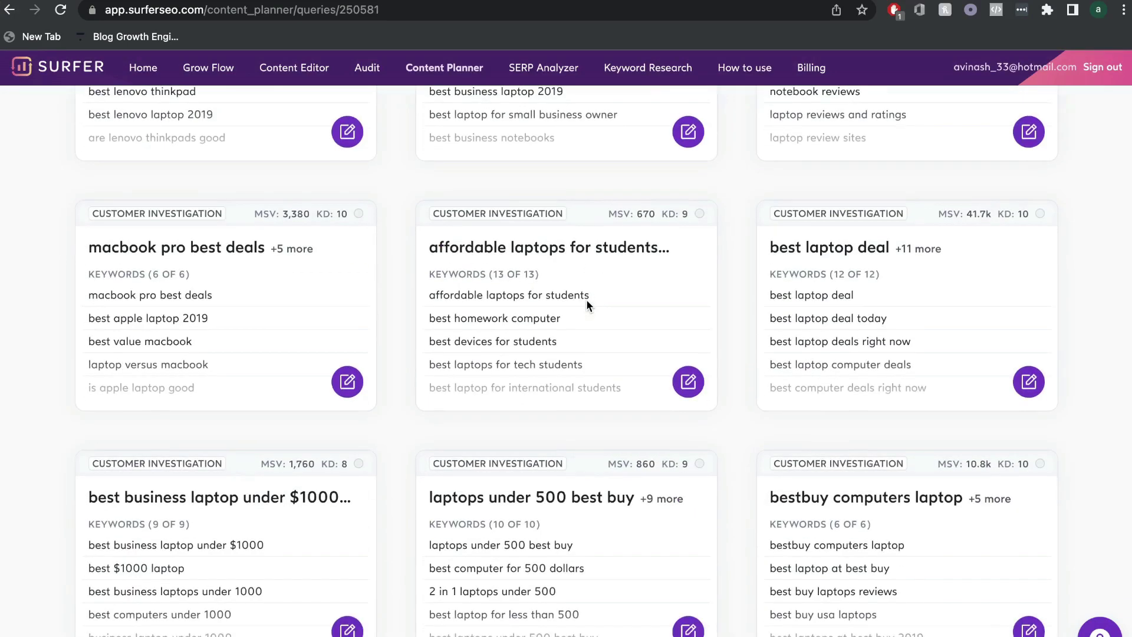
pyautogui.scroll(-1, 586, 305)
pyautogui.moveTo(585, 304)
pyautogui.scroll(1, 586, 305)
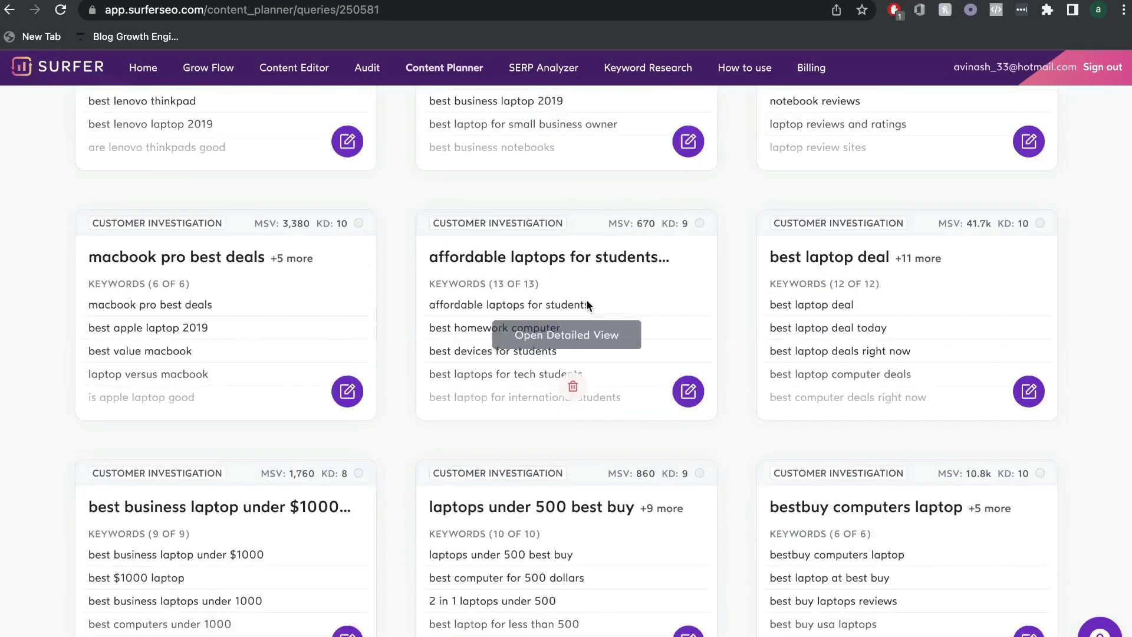
pyautogui.scroll(1, 586, 299)
pyautogui.scroll(8, 572, 277)
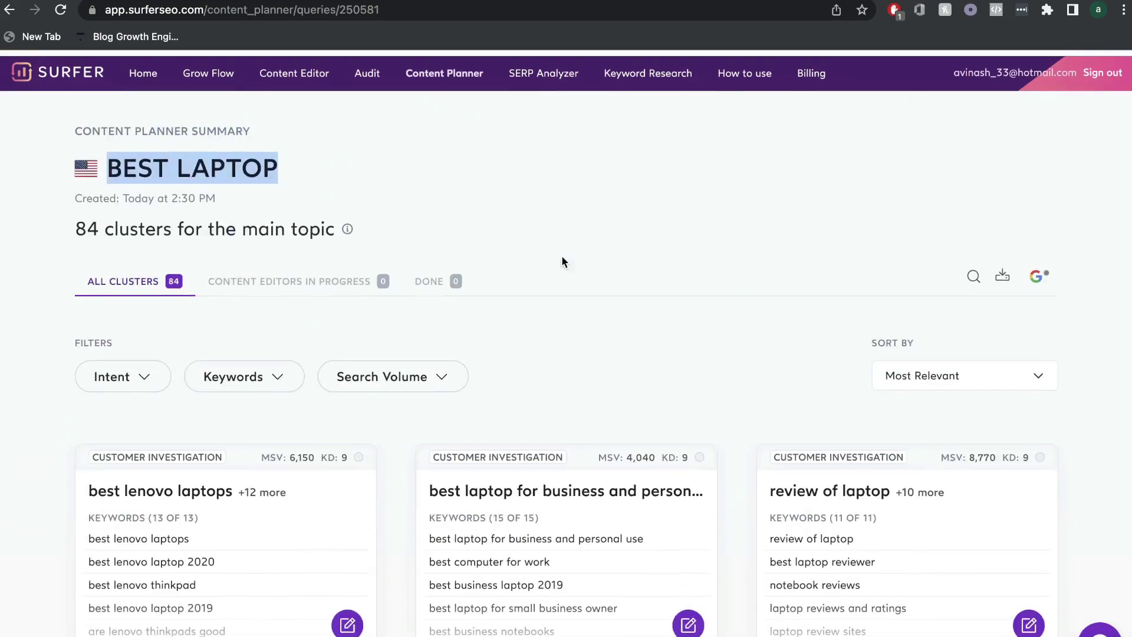
pyautogui.scroll(-8, 553, 279)
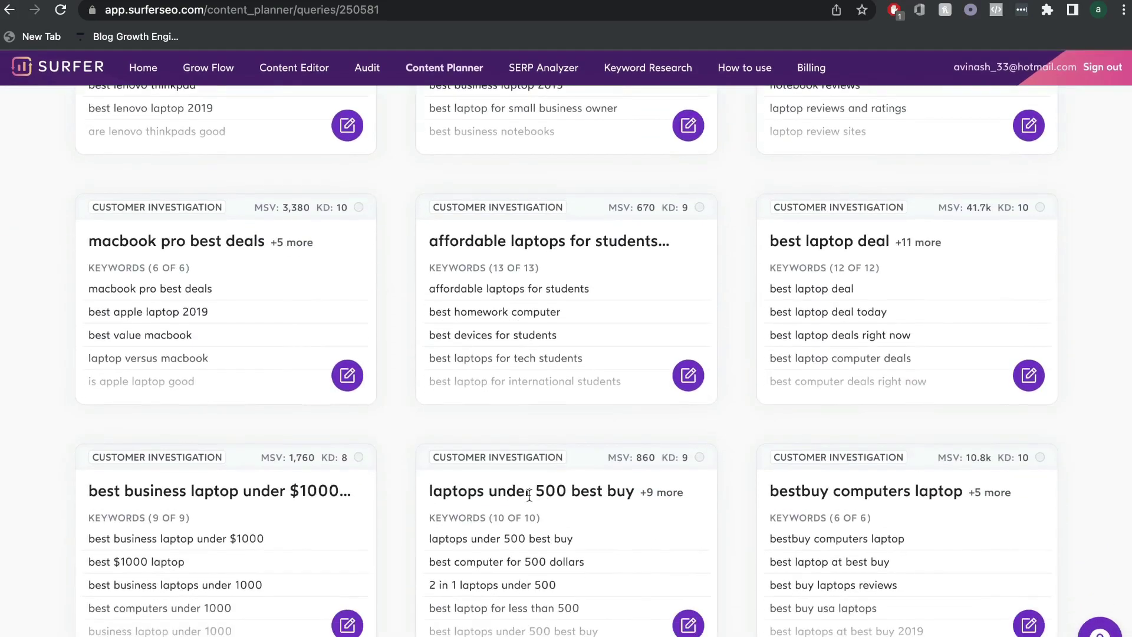
pyautogui.scroll(1, 575, 493)
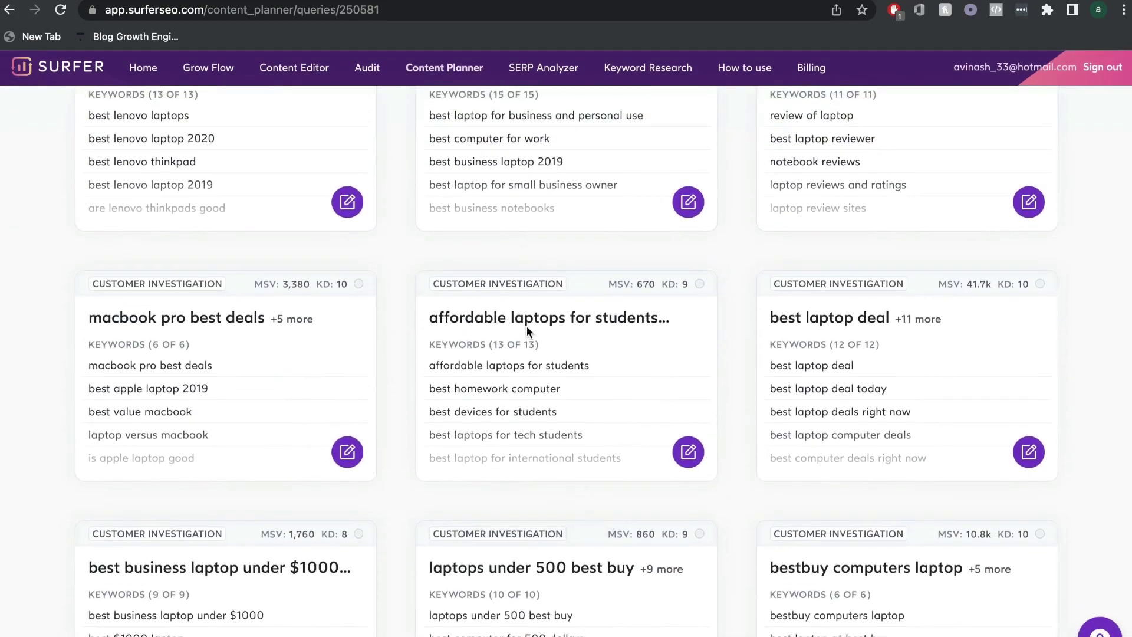
pyautogui.scroll(1, 575, 330)
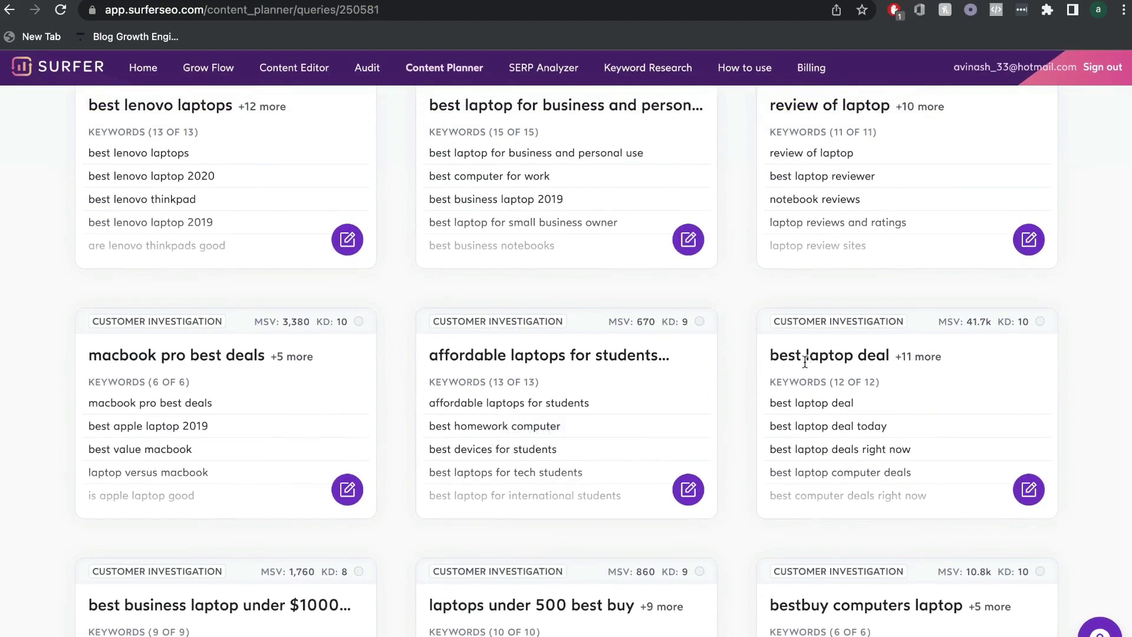
pyautogui.scroll(3, 863, 363)
pyautogui.scroll(-10, 649, 321)
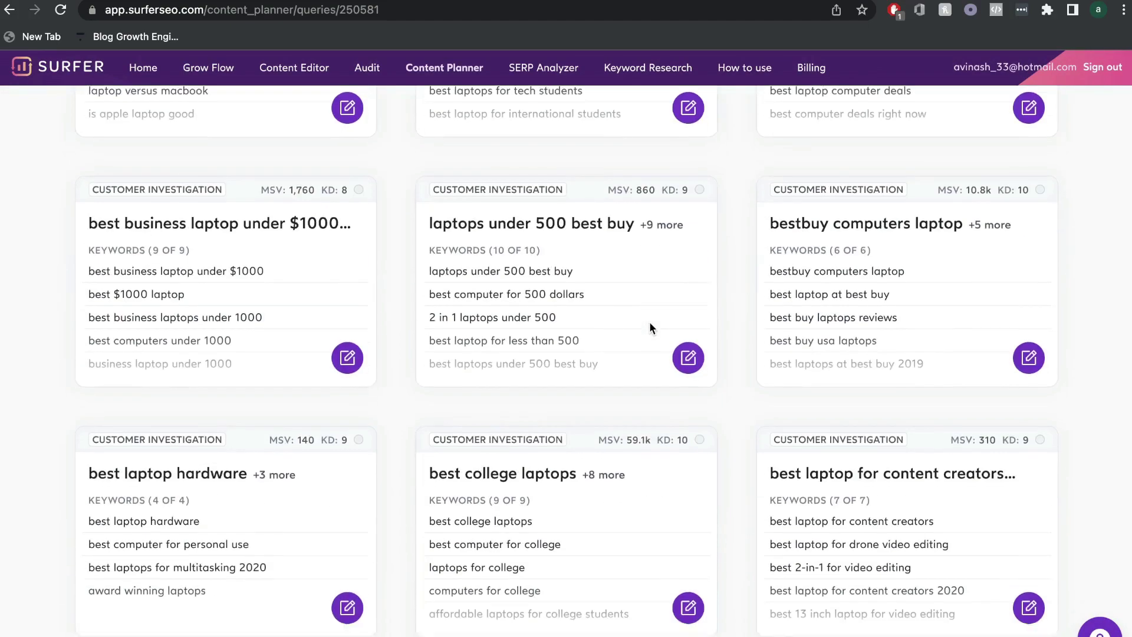
pyautogui.click(558, 235)
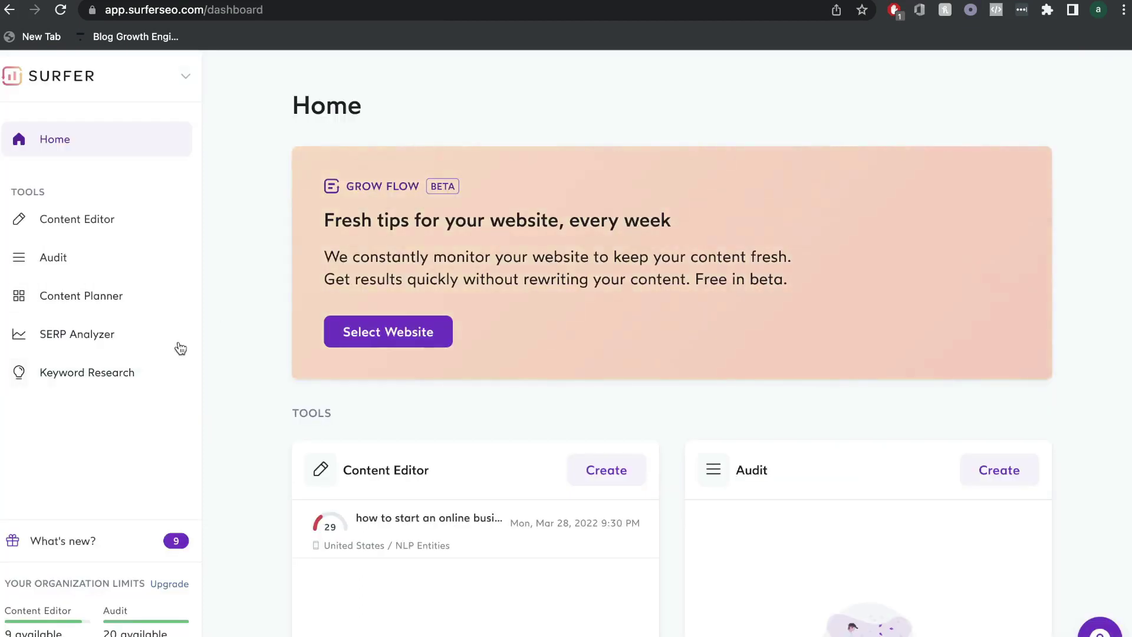
# Open Keyword Research for meditation and scroll through the results
pyautogui.click(141, 380)
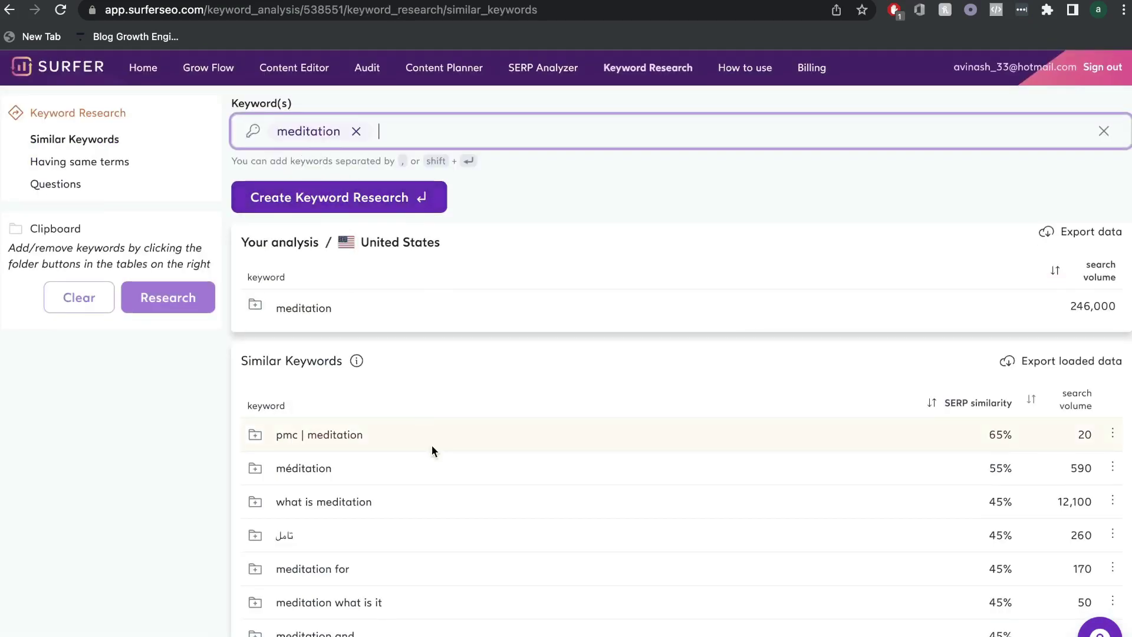
pyautogui.scroll(-3, 454, 451)
pyautogui.scroll(-15, 479, 413)
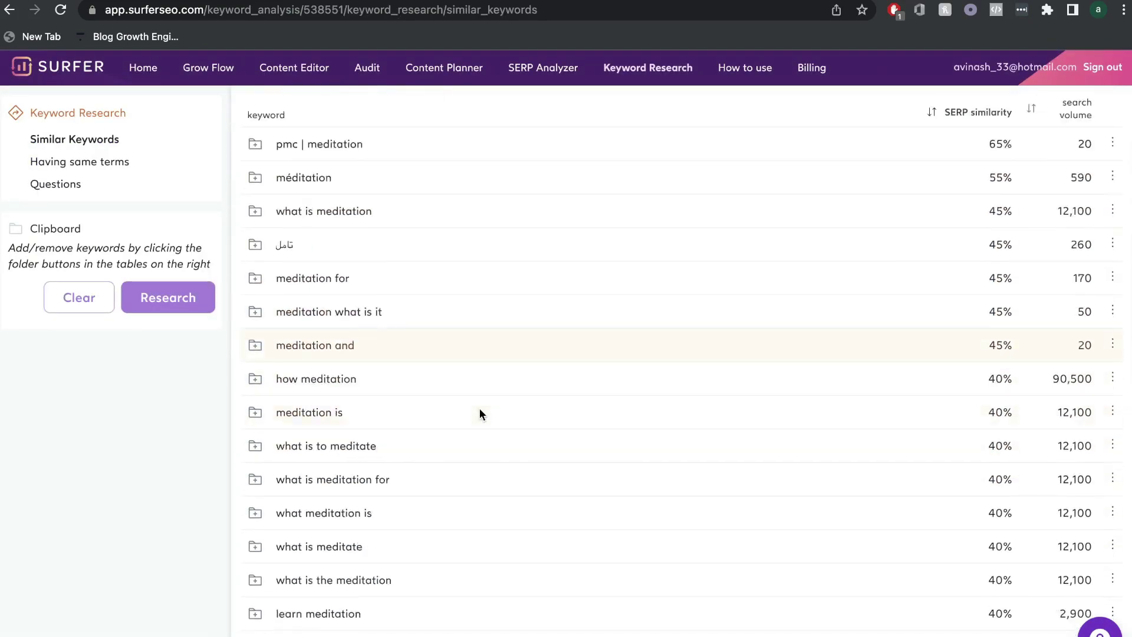
pyautogui.scroll(20, 471, 377)
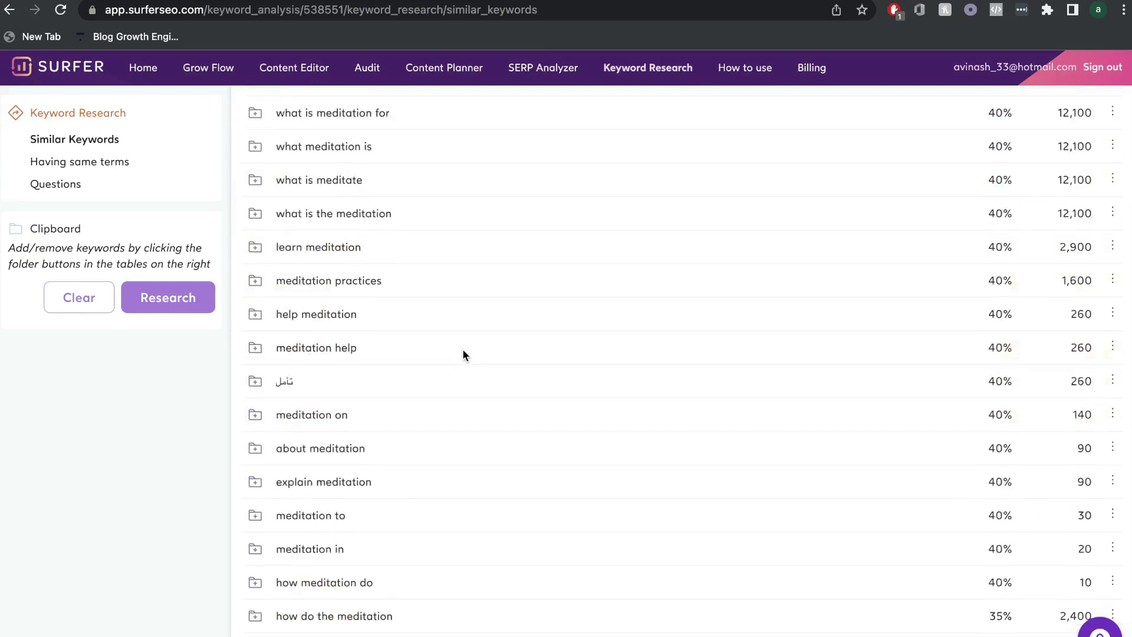
# Compare Similar keywords, Having same terms and Questions, then open the best laptop for students brief
pyautogui.click(111, 161)
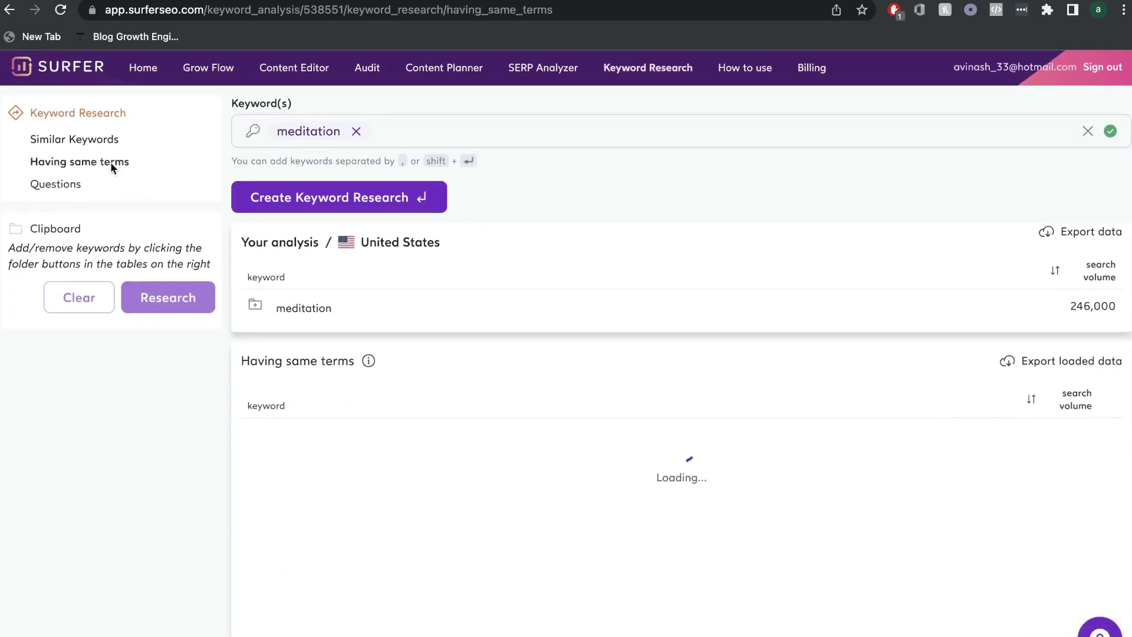
pyautogui.click(72, 184)
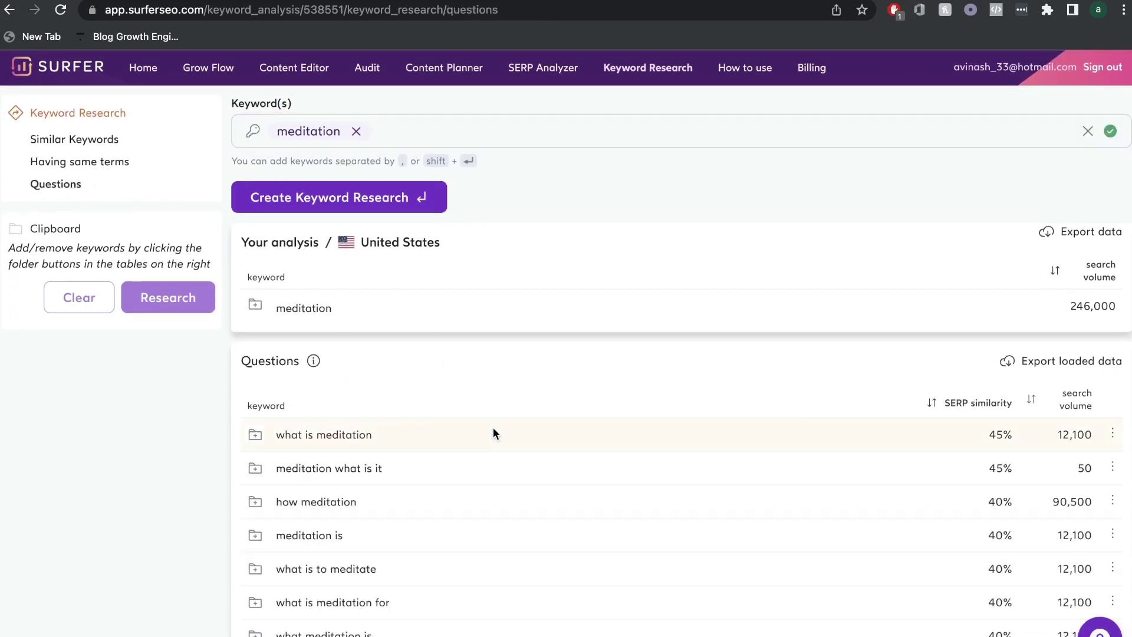
pyautogui.click(73, 139)
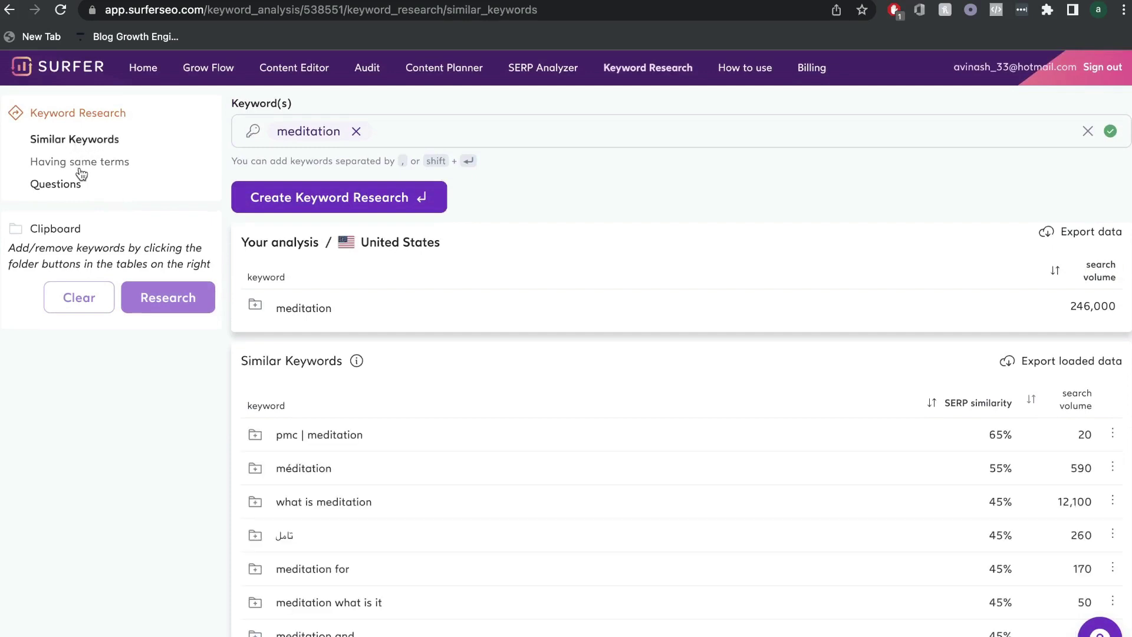
pyautogui.click(81, 162)
pyautogui.click(75, 183)
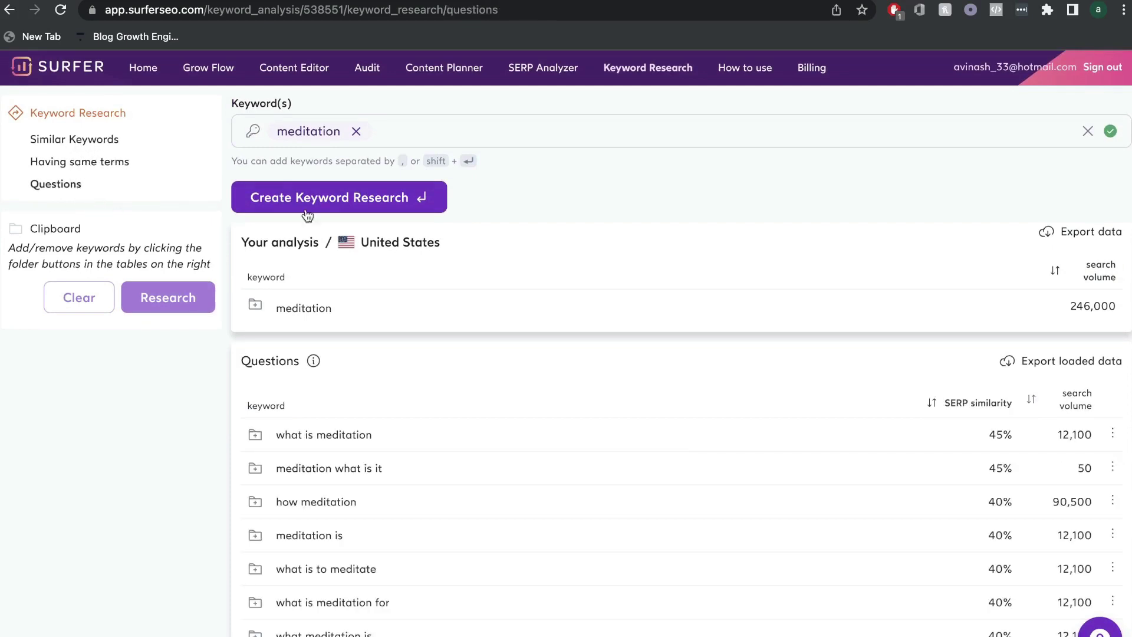
pyautogui.click(370, 204)
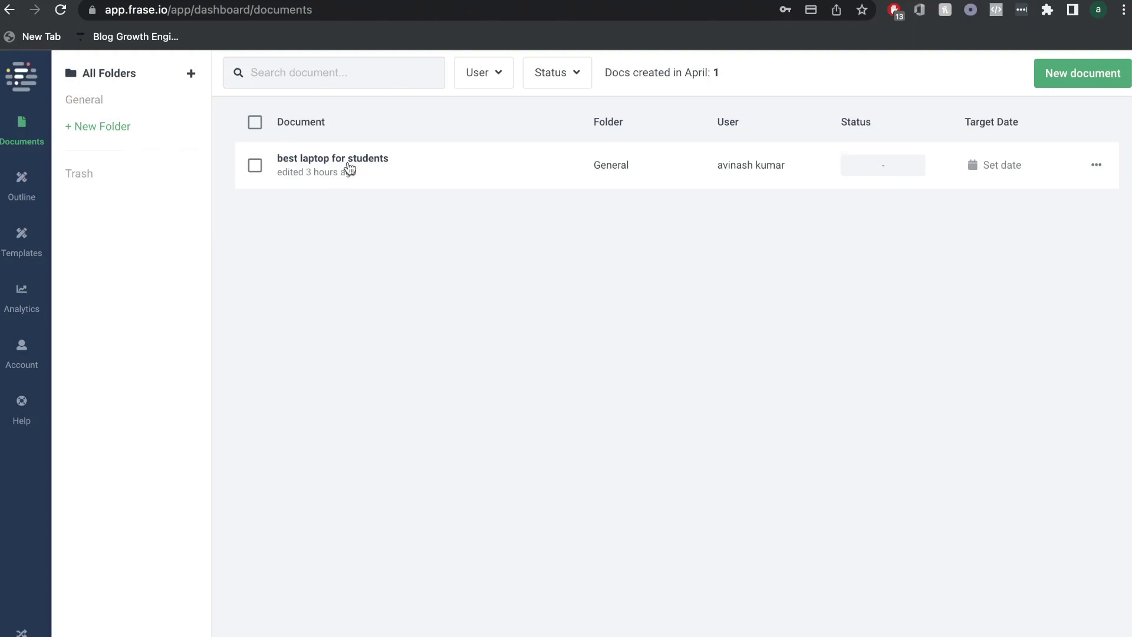
pyautogui.click(349, 168)
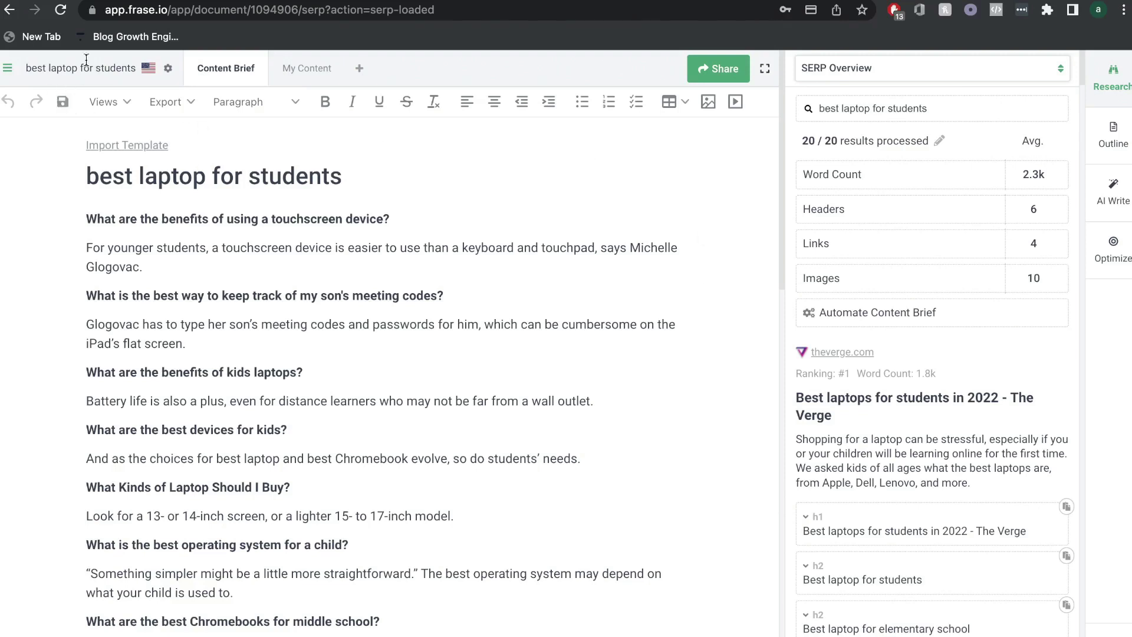
# Open and dismiss the Frase document navigation menu
pyautogui.click(7, 69)
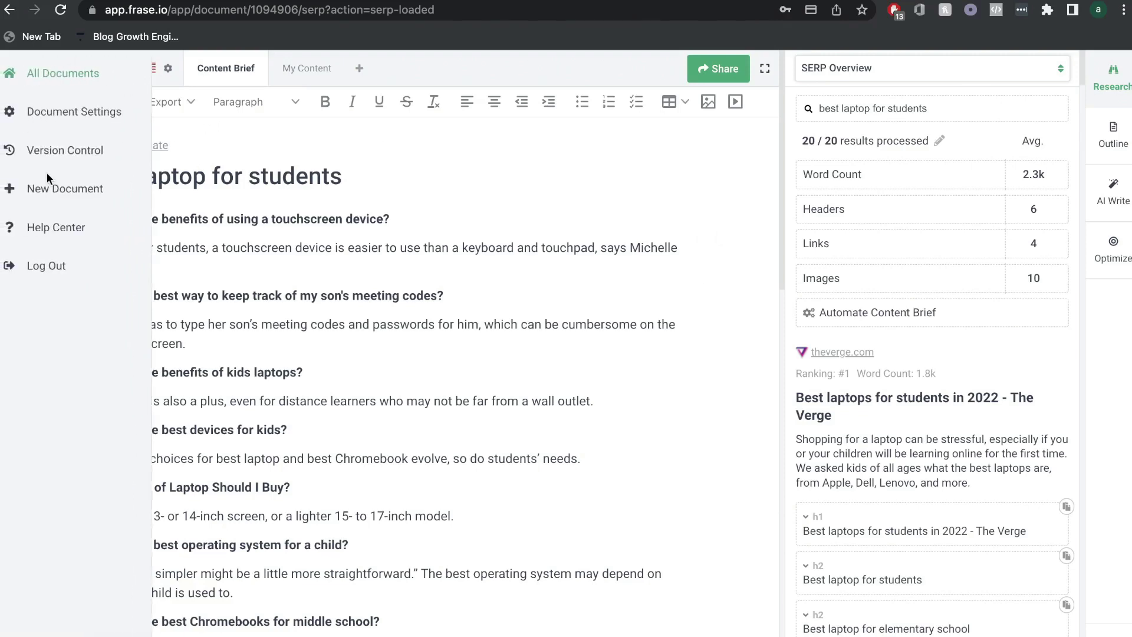
pyautogui.click(180, 190)
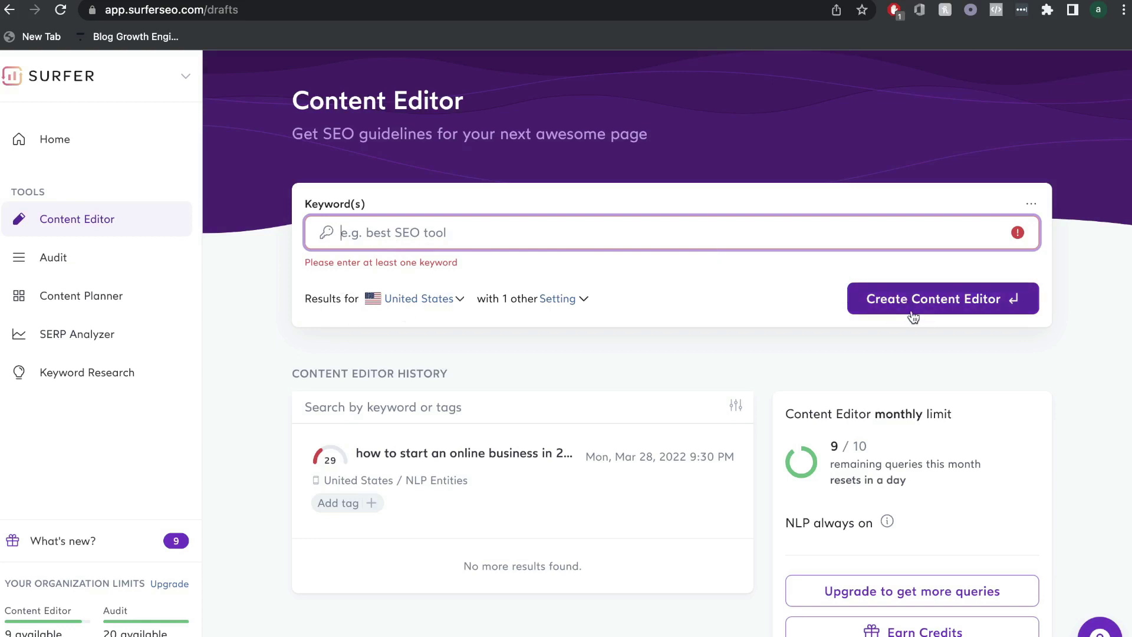
# Create a Content Editor draft for the keyword 'best laptop'
pyautogui.click(120, 264)
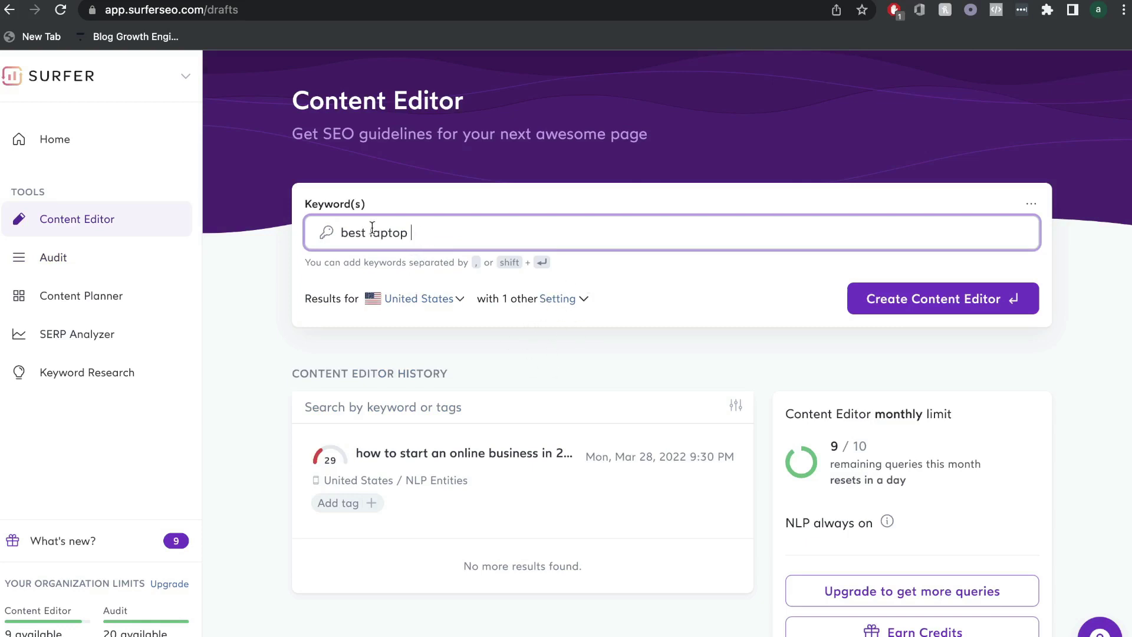
pyautogui.click(866, 296)
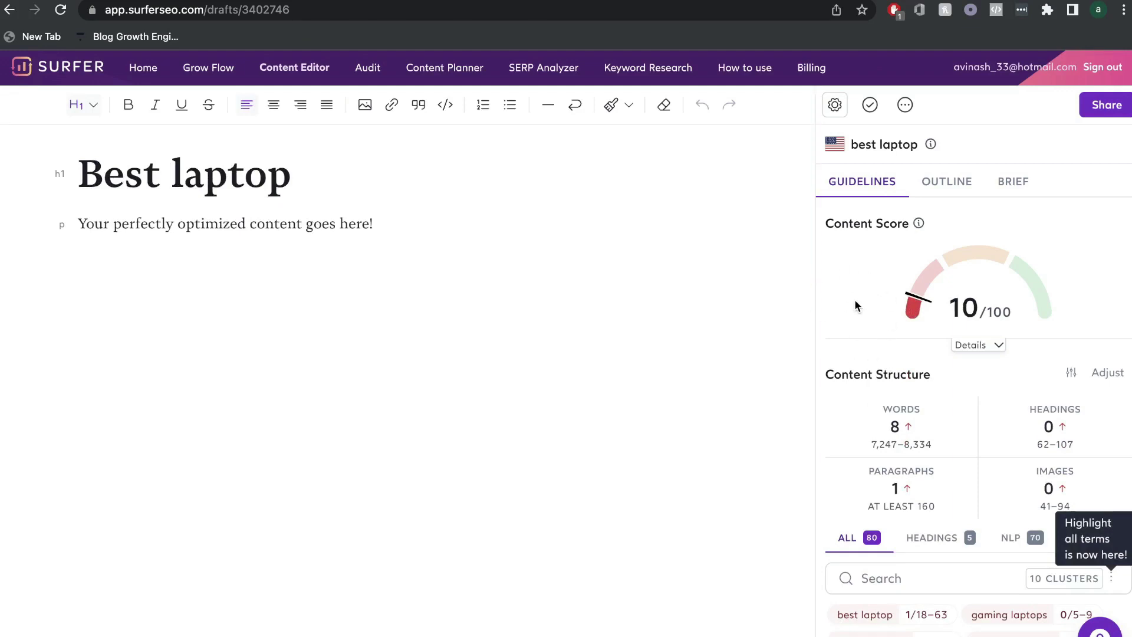
# Review the draft's word-count range and paragraph count targets in Content Structure
pyautogui.moveTo(917, 251)
pyautogui.scroll(-1, 917, 265)
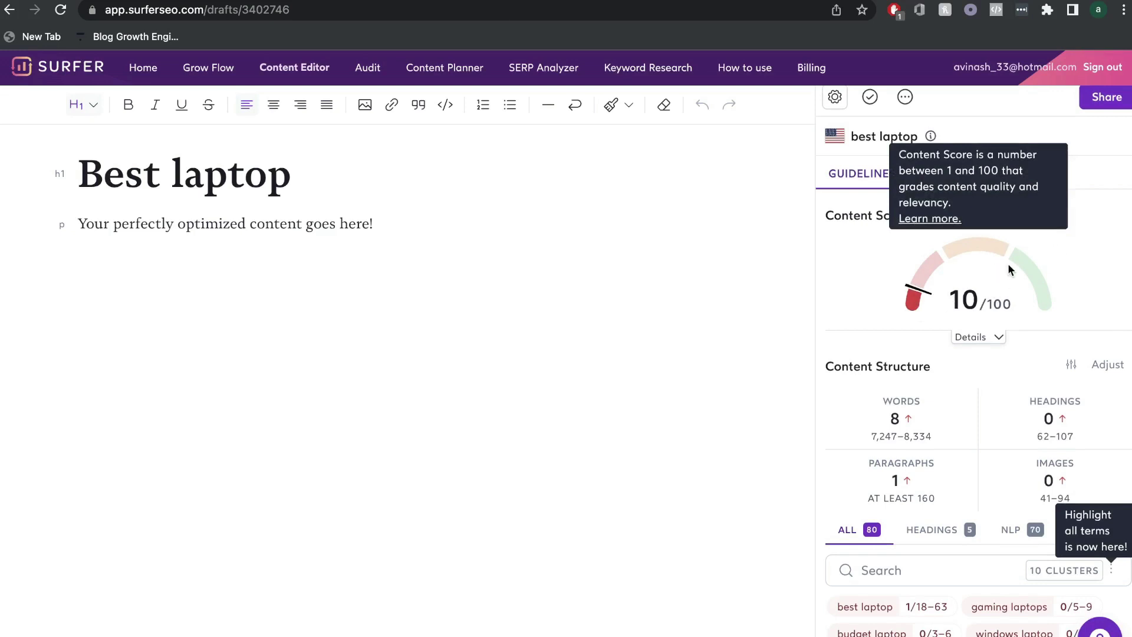
pyautogui.scroll(-2, 1007, 263)
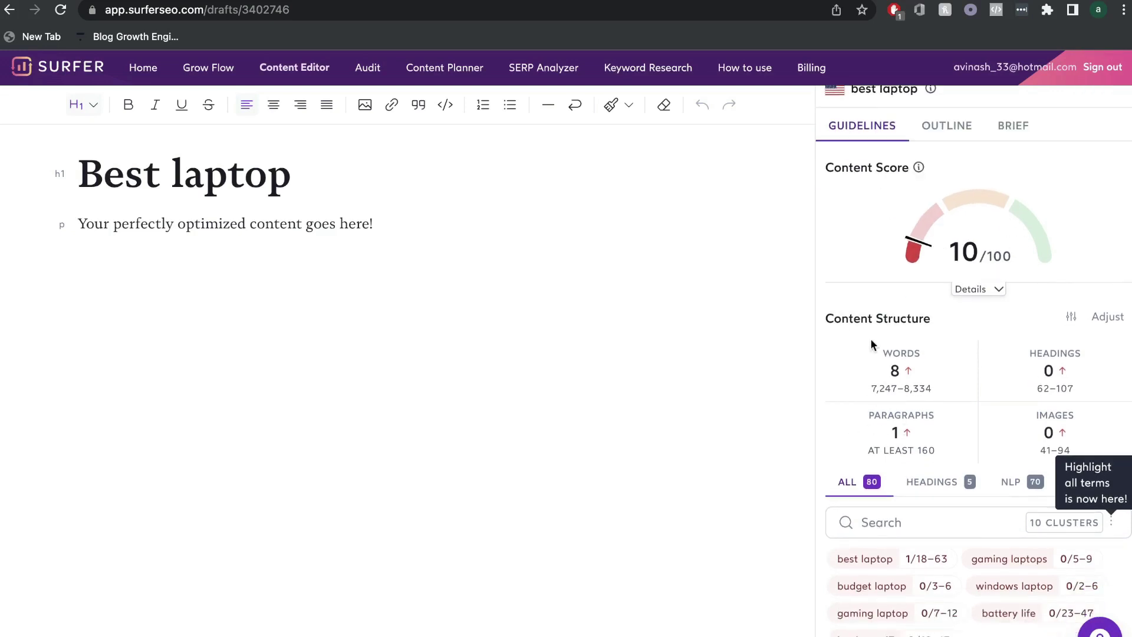
pyautogui.moveTo(881, 351)
pyautogui.scroll(-1, 882, 354)
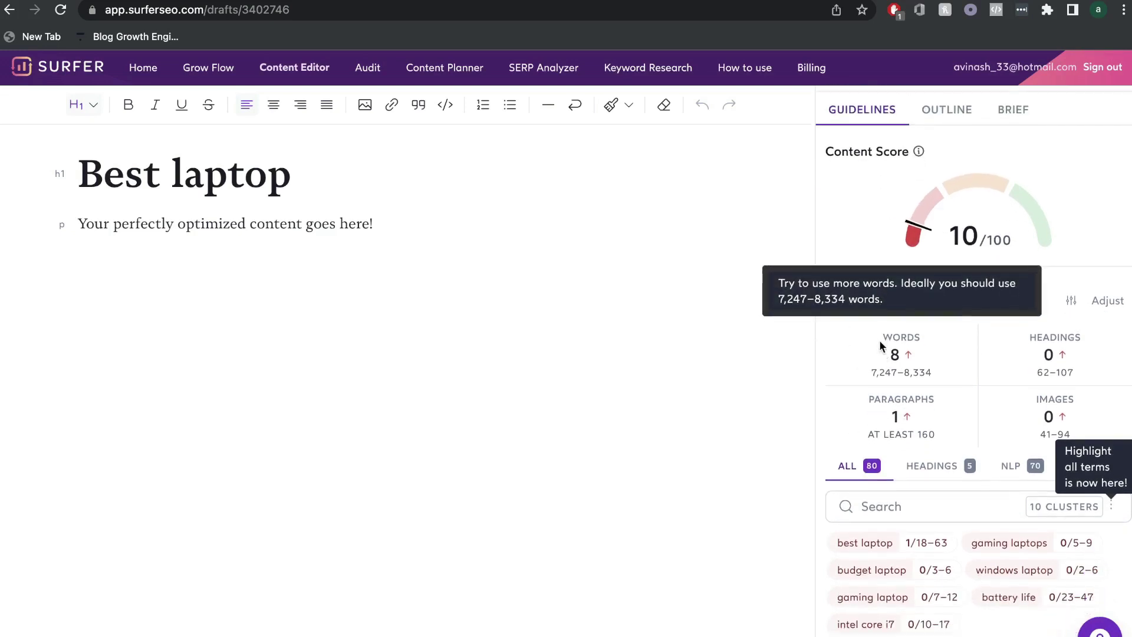
pyautogui.moveTo(880, 343); pyautogui.dragTo(939, 369)
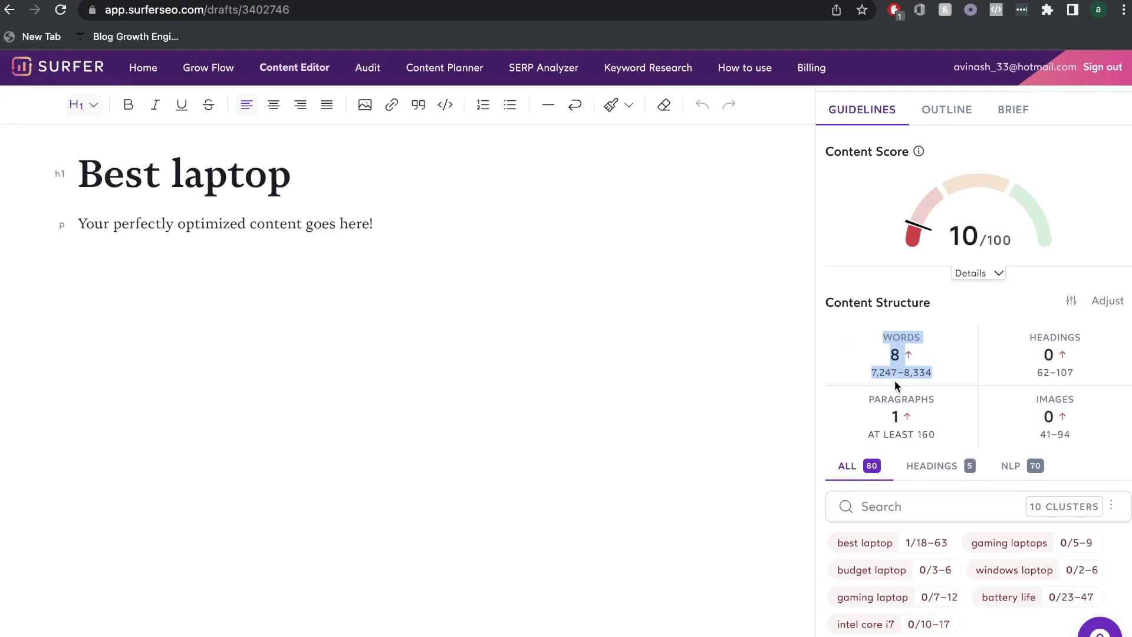
pyautogui.click(1032, 350)
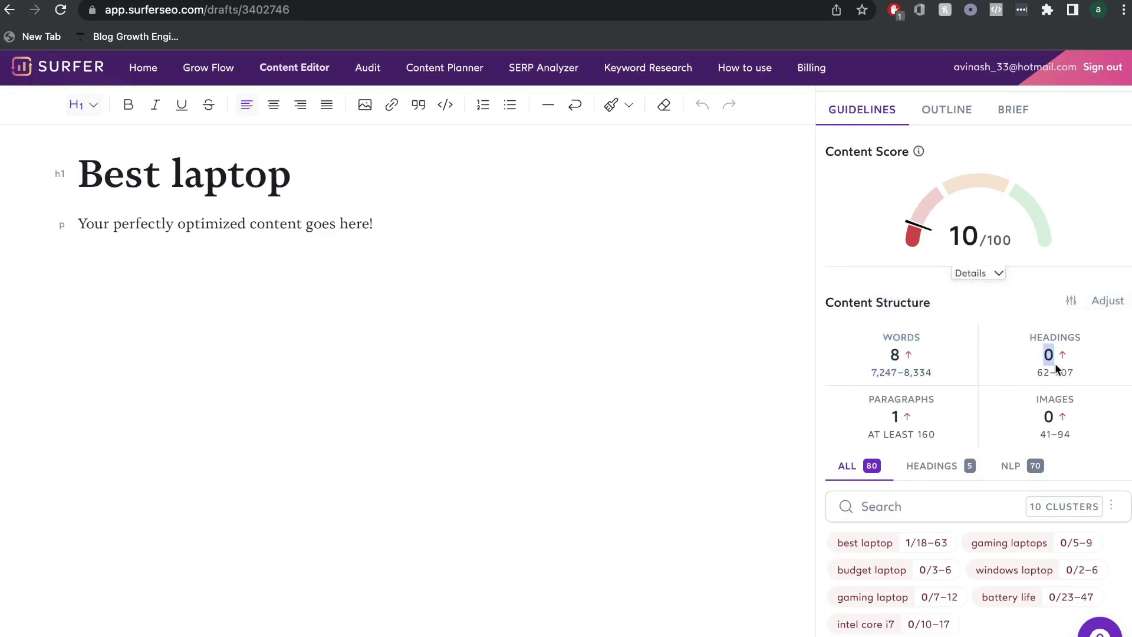
pyautogui.moveTo(898, 403); pyautogui.dragTo(999, 417)
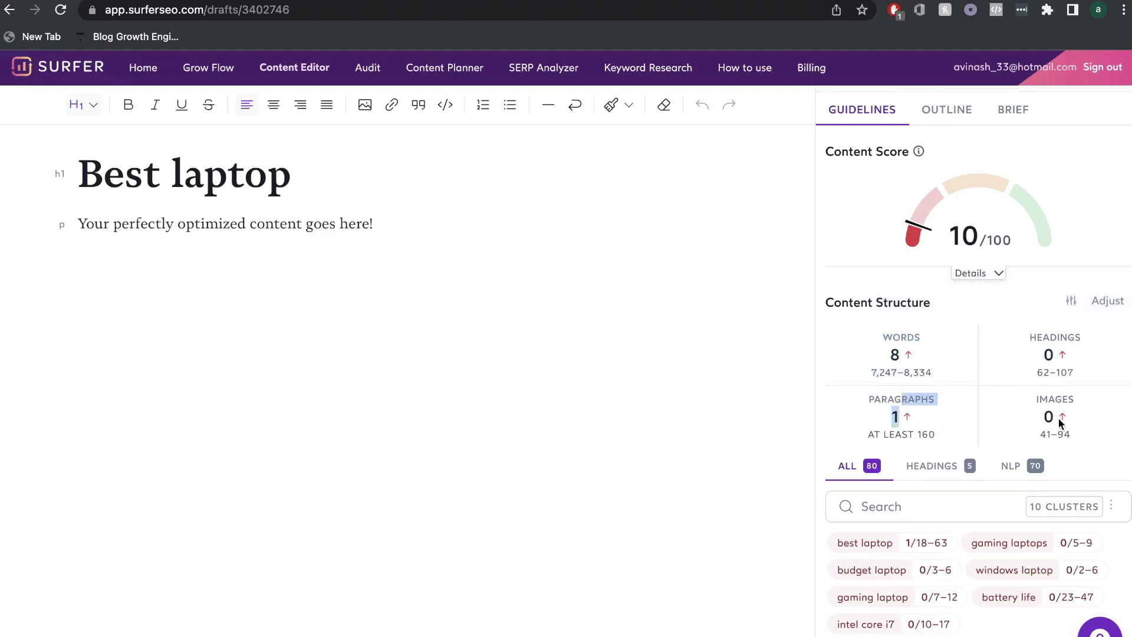
# Scroll through the Guidelines panel's keyword terms list
pyautogui.scroll(-4, 1058, 421)
pyautogui.moveTo(930, 338)
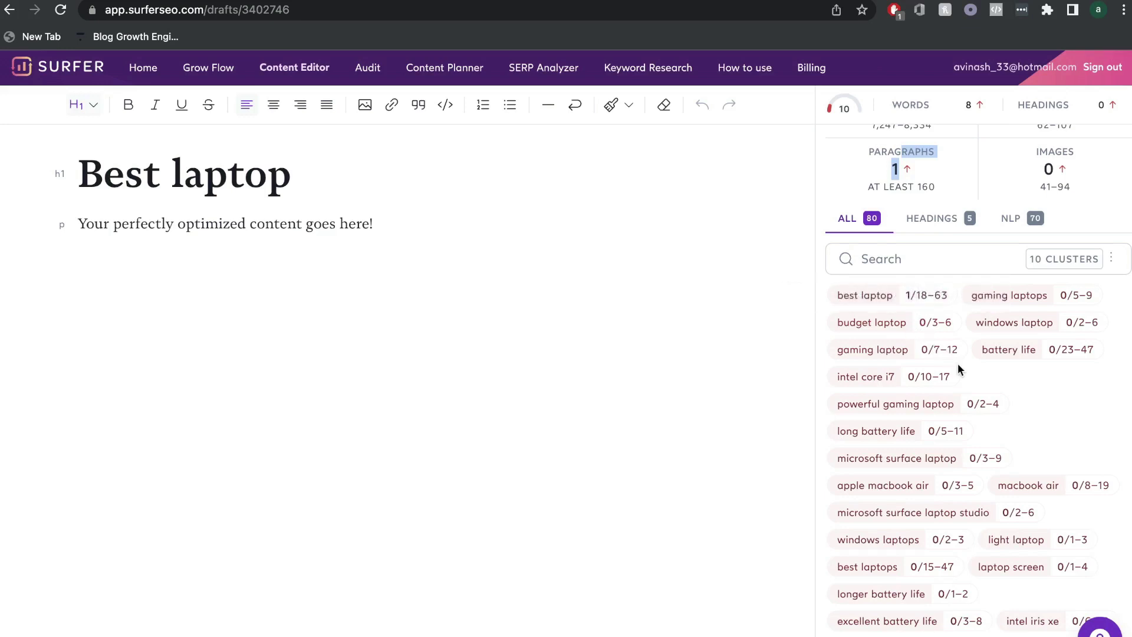
pyautogui.scroll(-1, 963, 377)
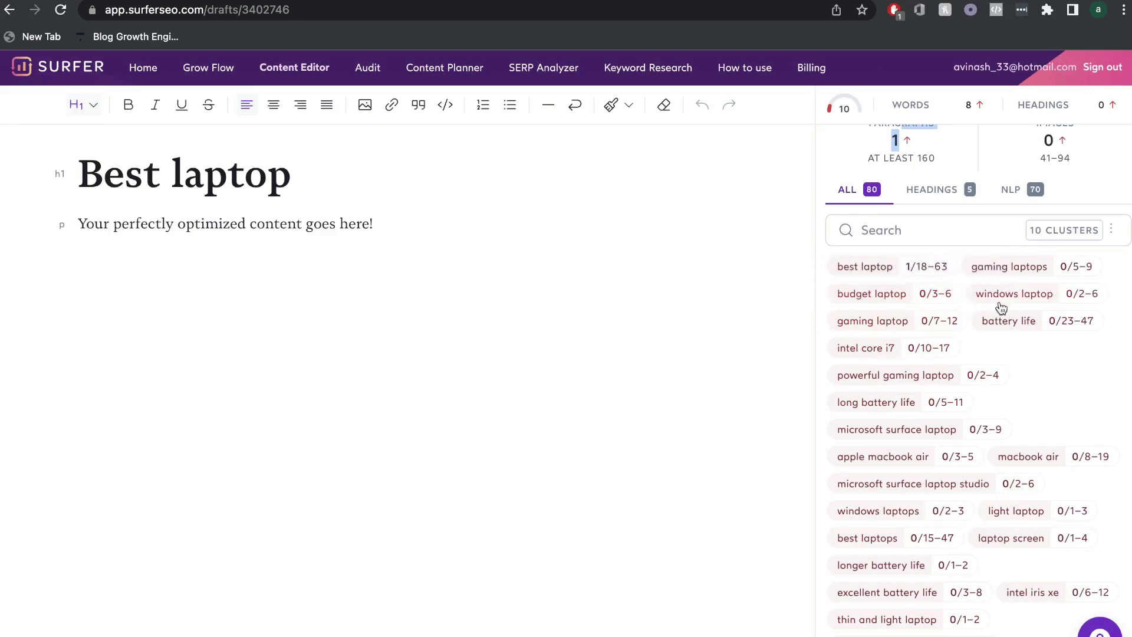
pyautogui.scroll(-3, 981, 596)
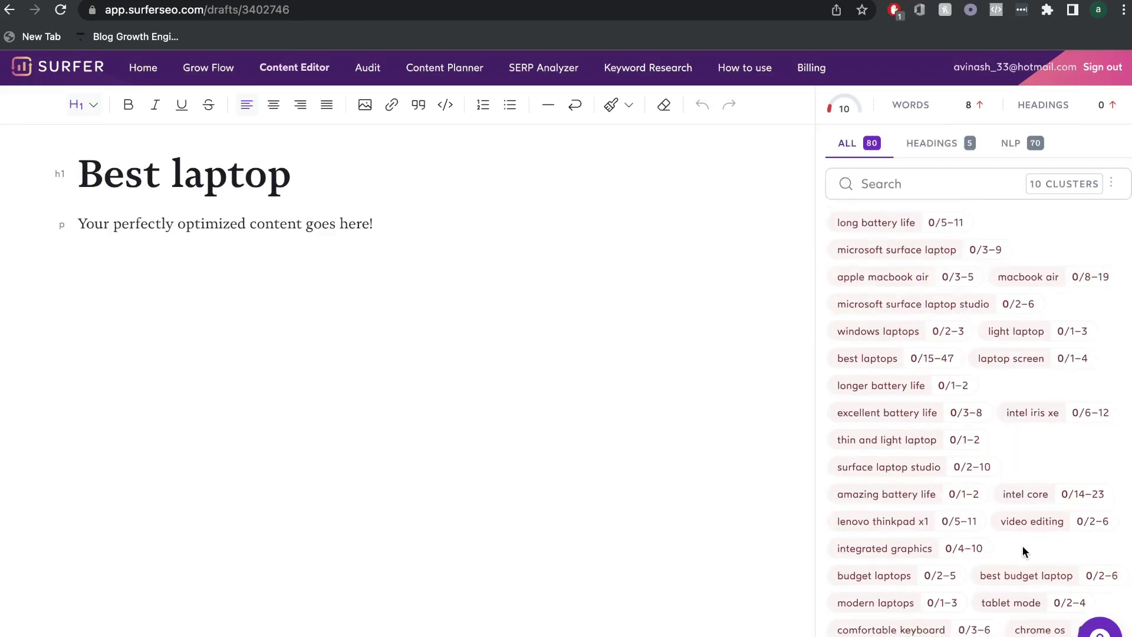
pyautogui.scroll(-3, 1023, 546)
pyautogui.scroll(7, 1021, 544)
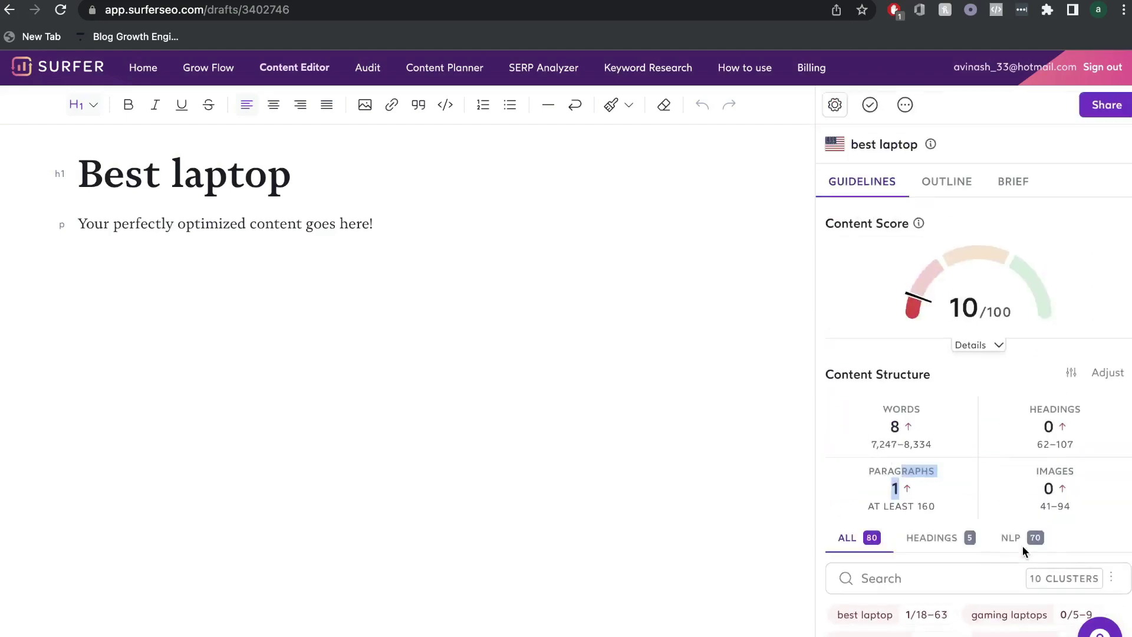
pyautogui.scroll(-3, 1022, 545)
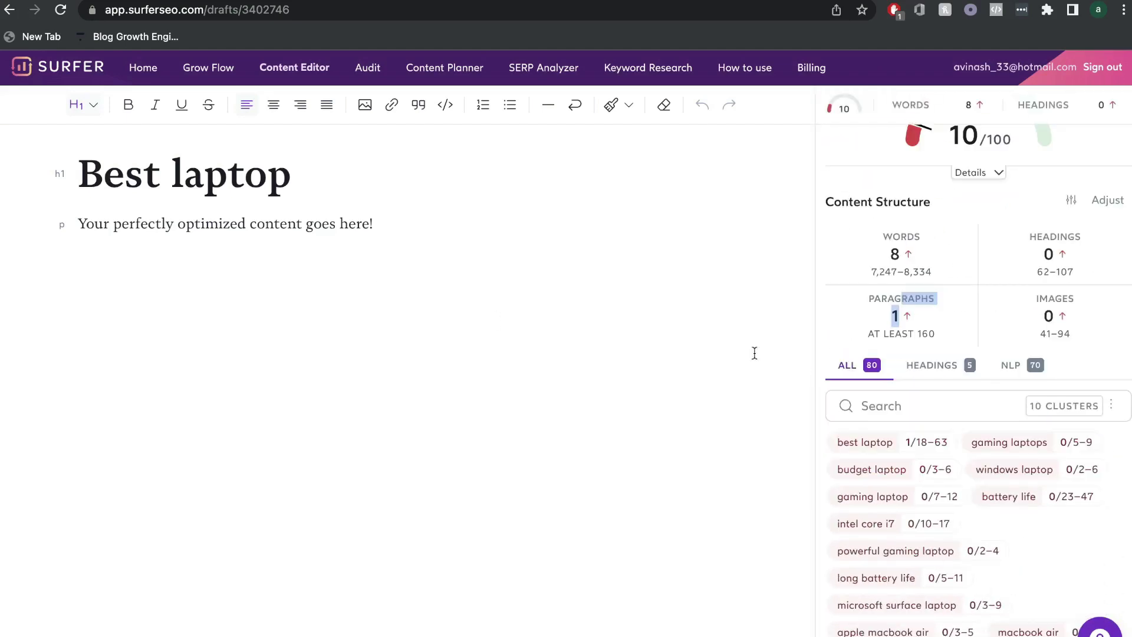
pyautogui.scroll(-1, 1016, 422)
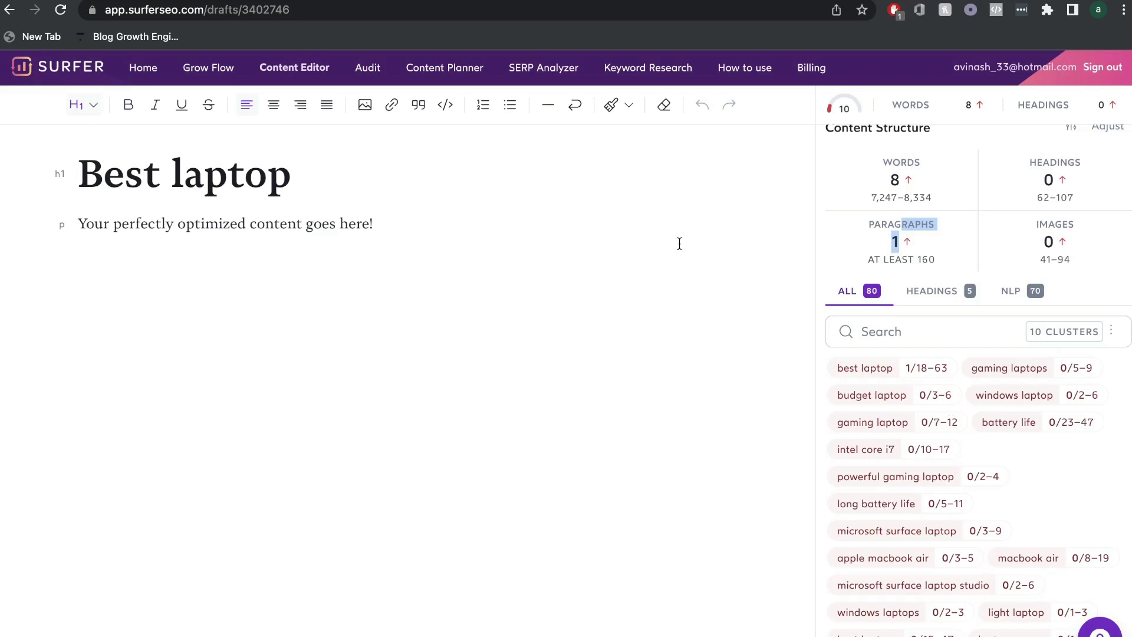
pyautogui.scroll(-1, 947, 448)
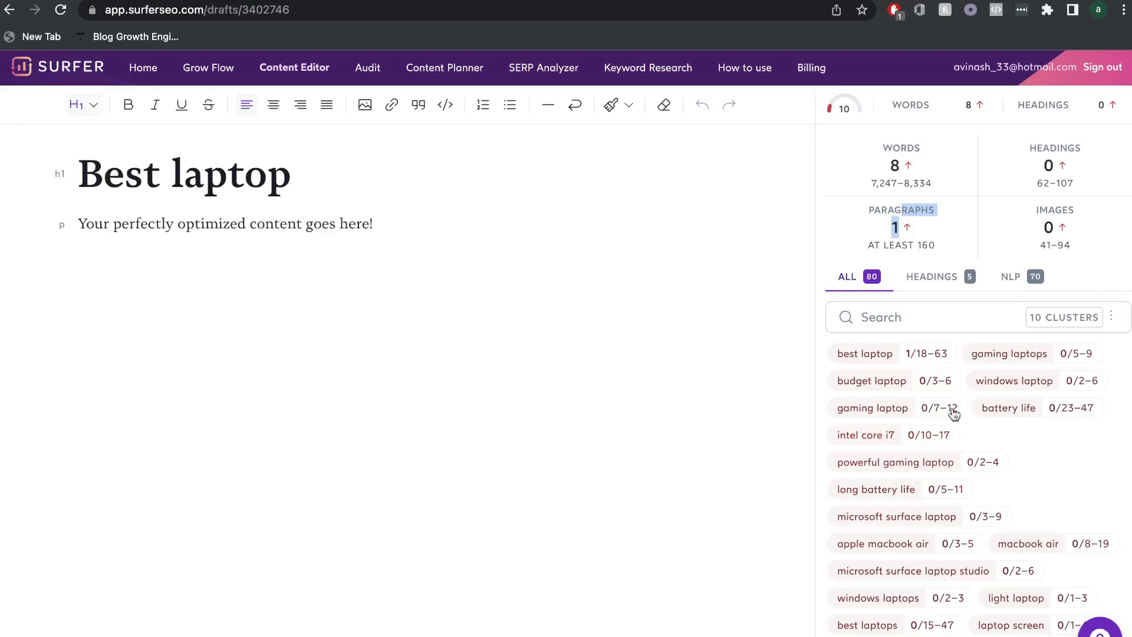
# Open the Outline Builder with 5 Titles, 19 Headings and 11 Subheadings
pyautogui.tripleClick(214, 171)
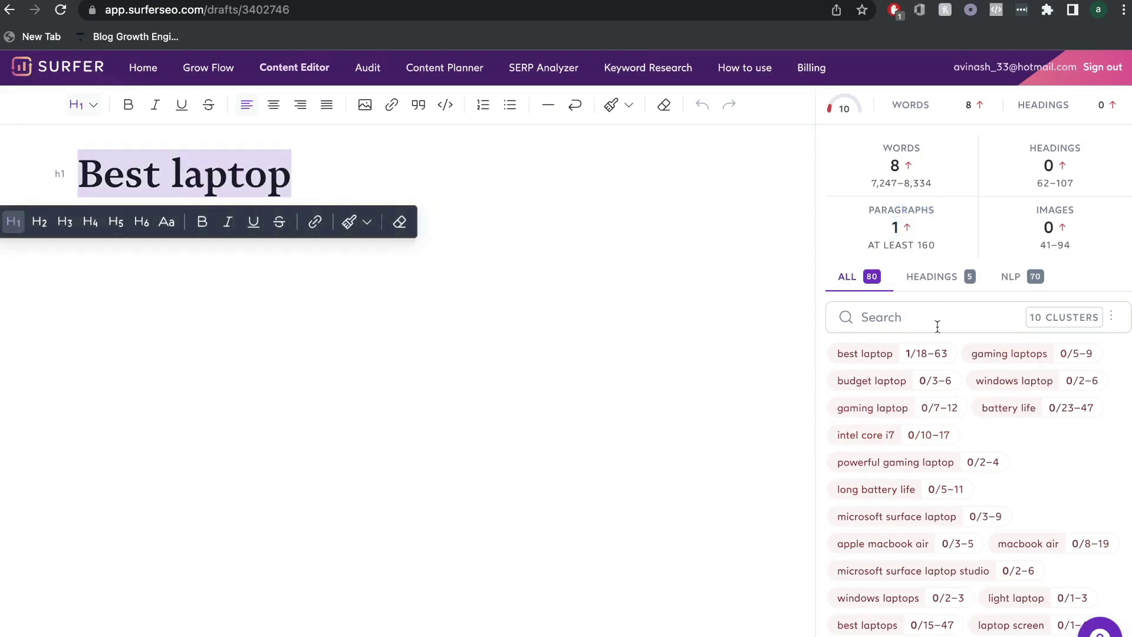
pyautogui.click(695, 394)
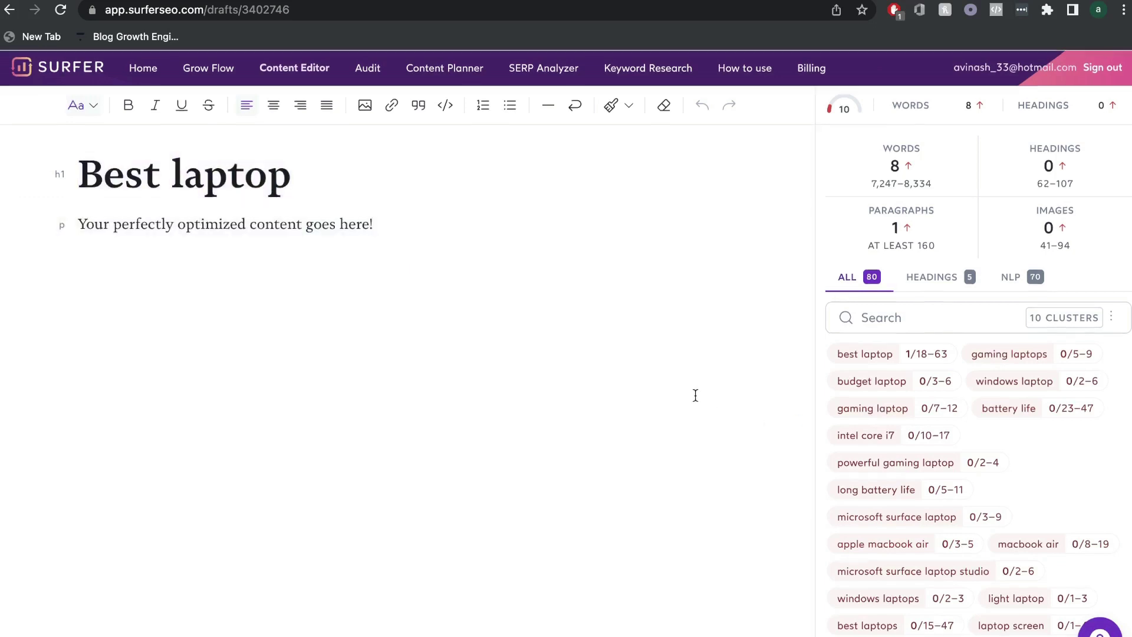
pyautogui.scroll(5, 946, 236)
pyautogui.click(946, 184)
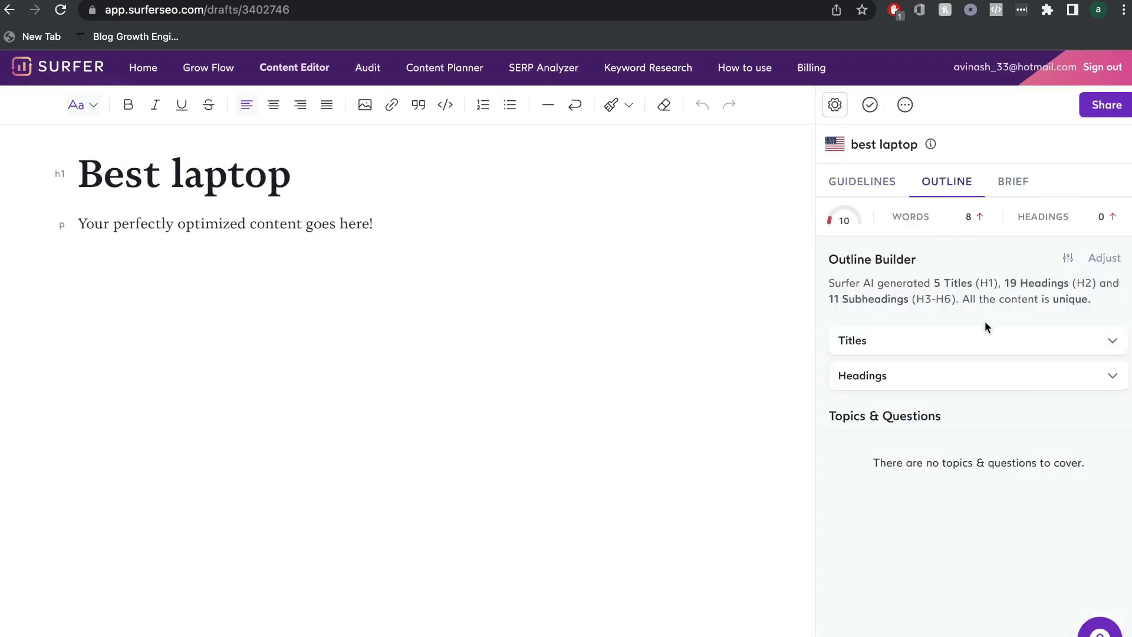
# Insert the title section 'The Best Laptops for 2022' with its PCMag paragraph, scoring 19
pyautogui.click(982, 342)
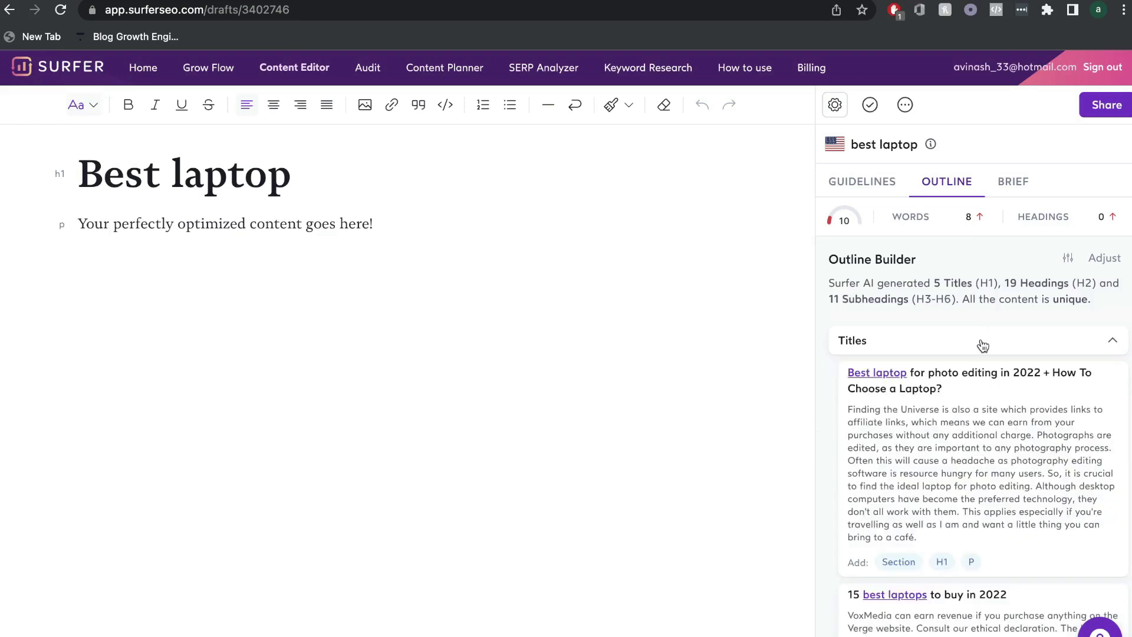
pyautogui.scroll(-2, 983, 345)
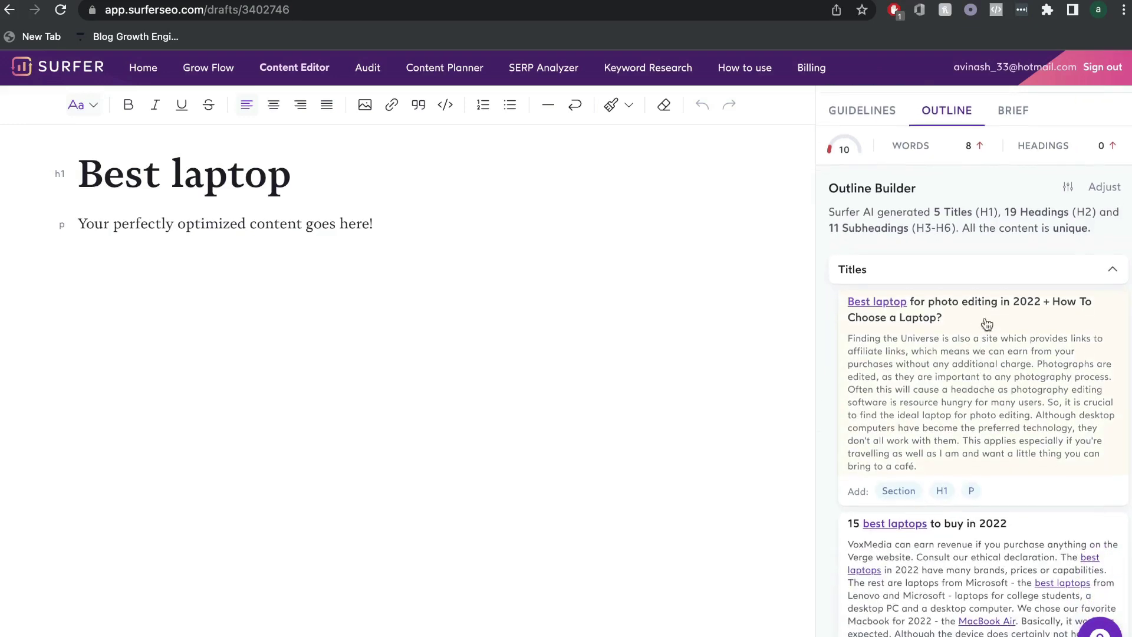
pyautogui.scroll(-1, 986, 323)
pyautogui.click(981, 250)
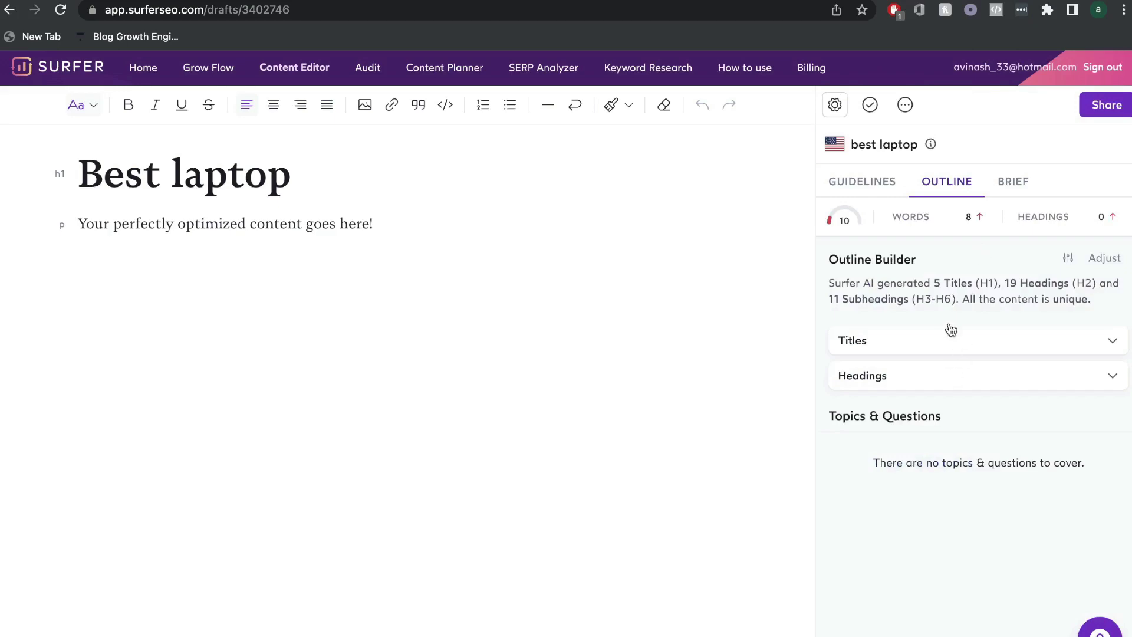
pyautogui.click(923, 346)
pyautogui.scroll(-3, 953, 365)
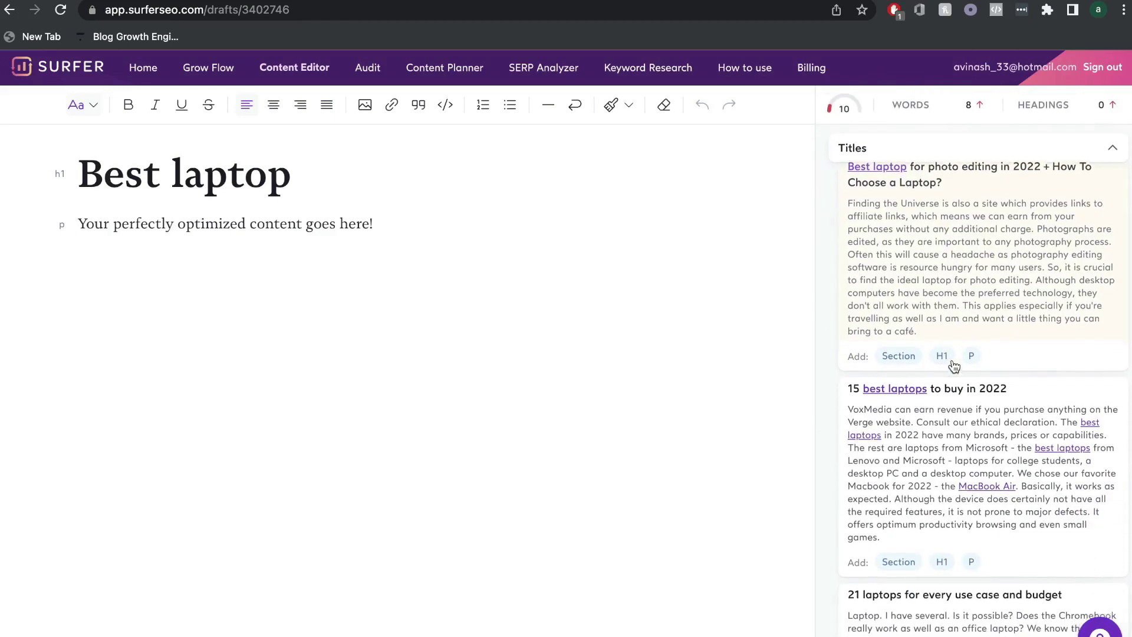
pyautogui.scroll(-3, 953, 365)
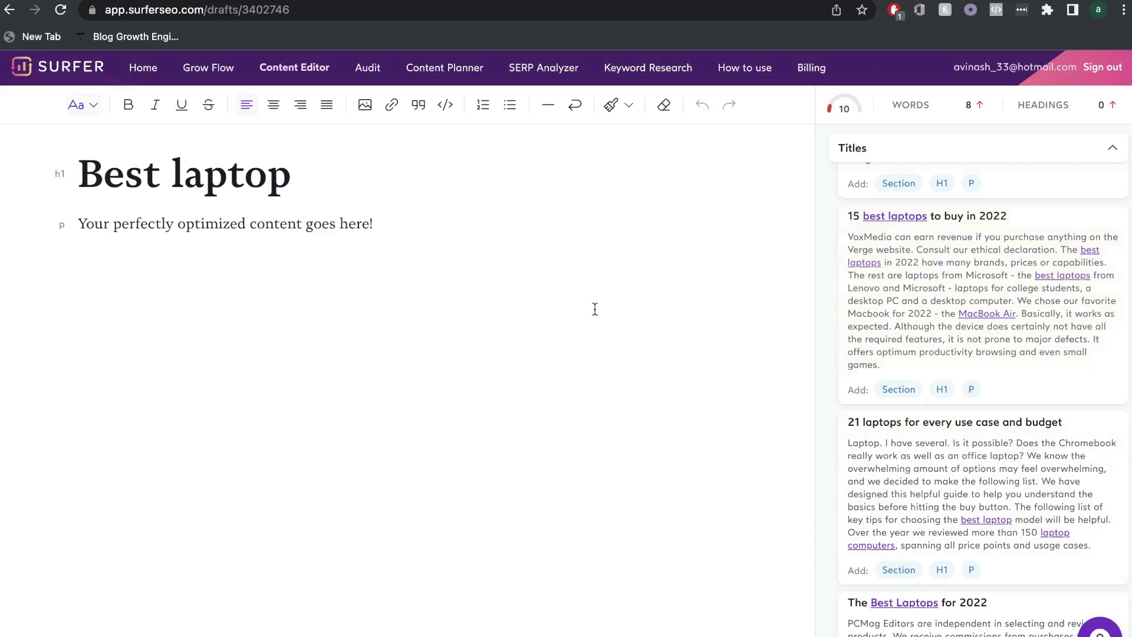
pyautogui.scroll(1, 953, 344)
pyautogui.click(899, 558)
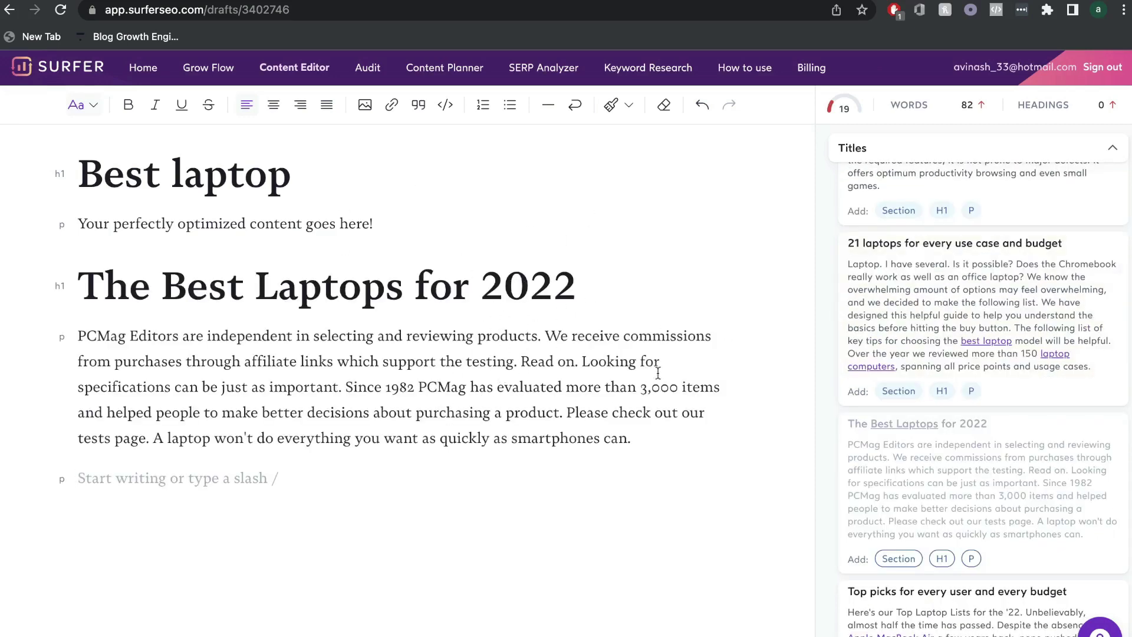
pyautogui.tripleClick(543, 414)
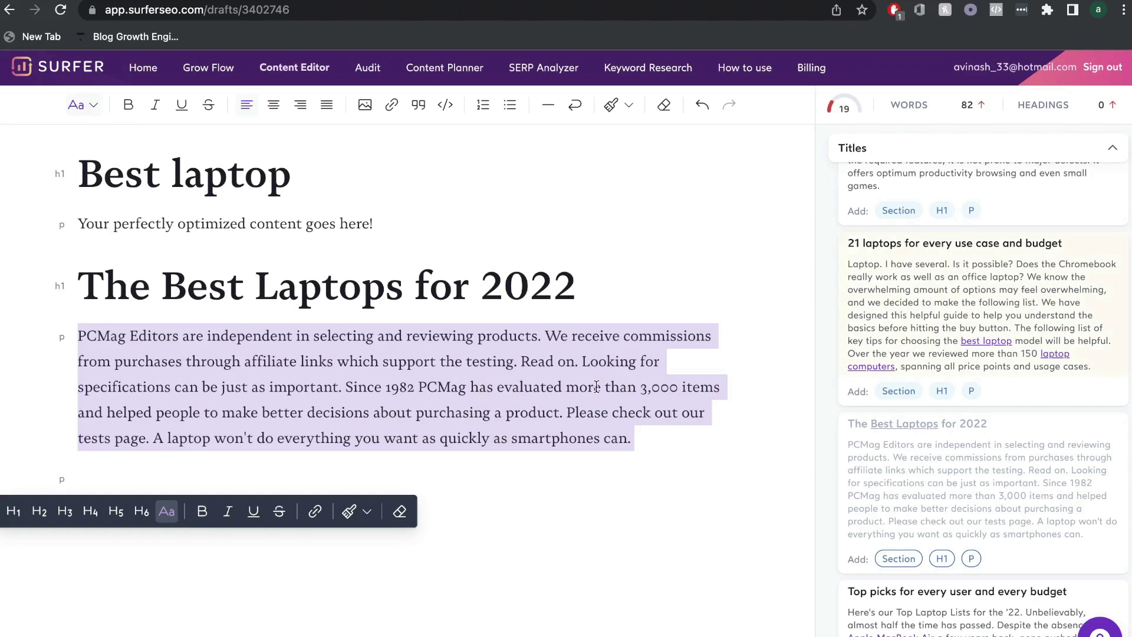
pyautogui.click(573, 437)
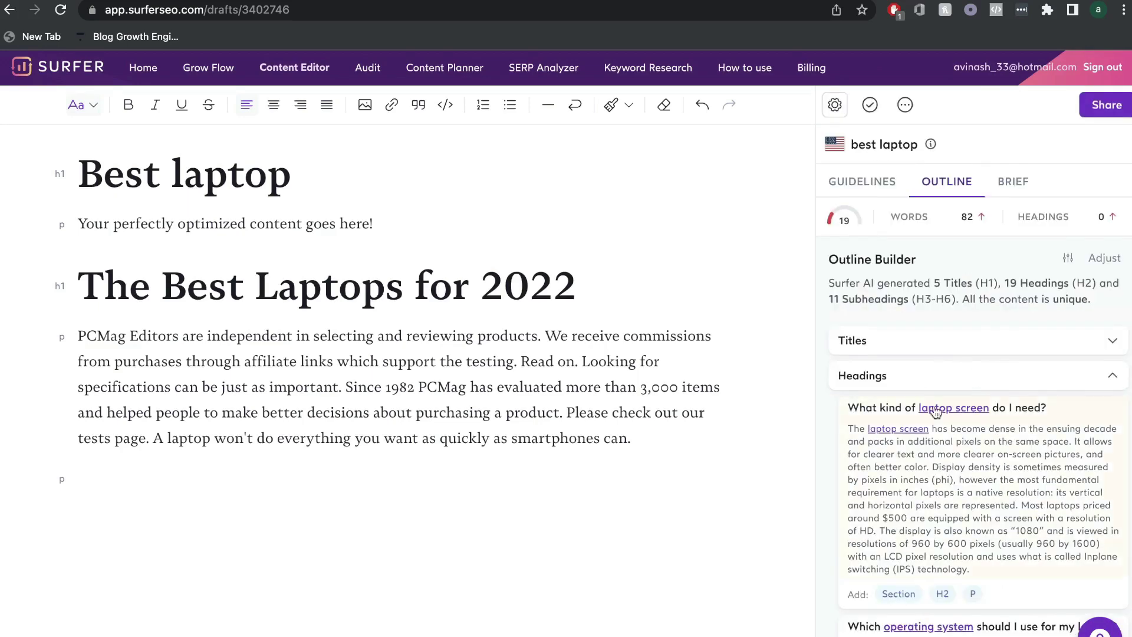
# Insert the H2 section 'What kind of laptop screen do I need?' on the last line, scoring 26
pyautogui.scroll(-3, 940, 404)
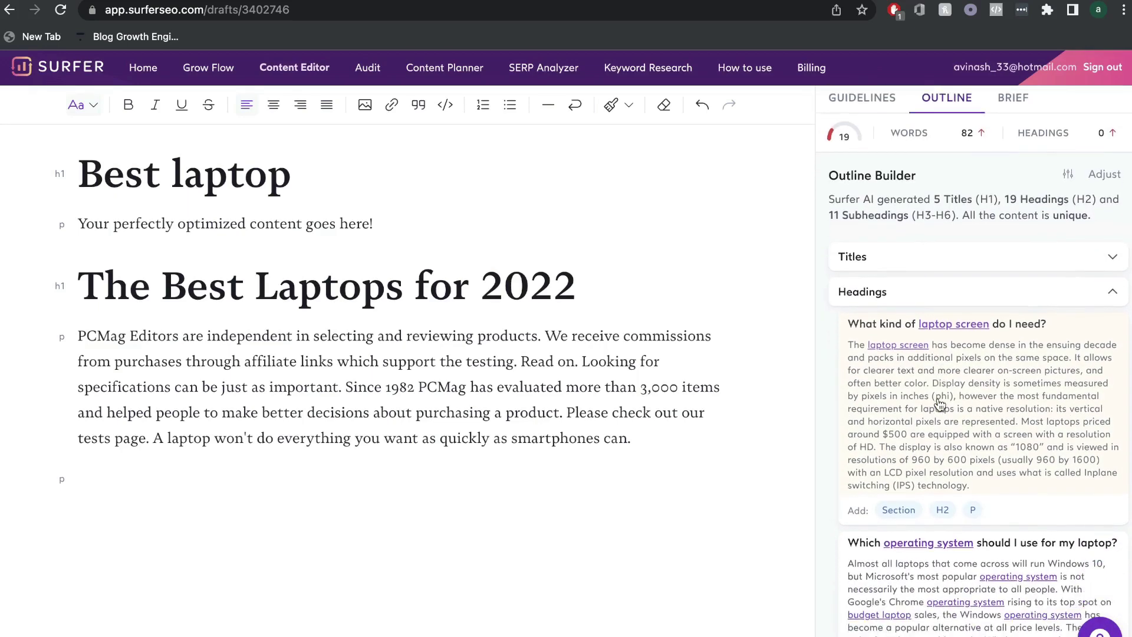
pyautogui.click(716, 460)
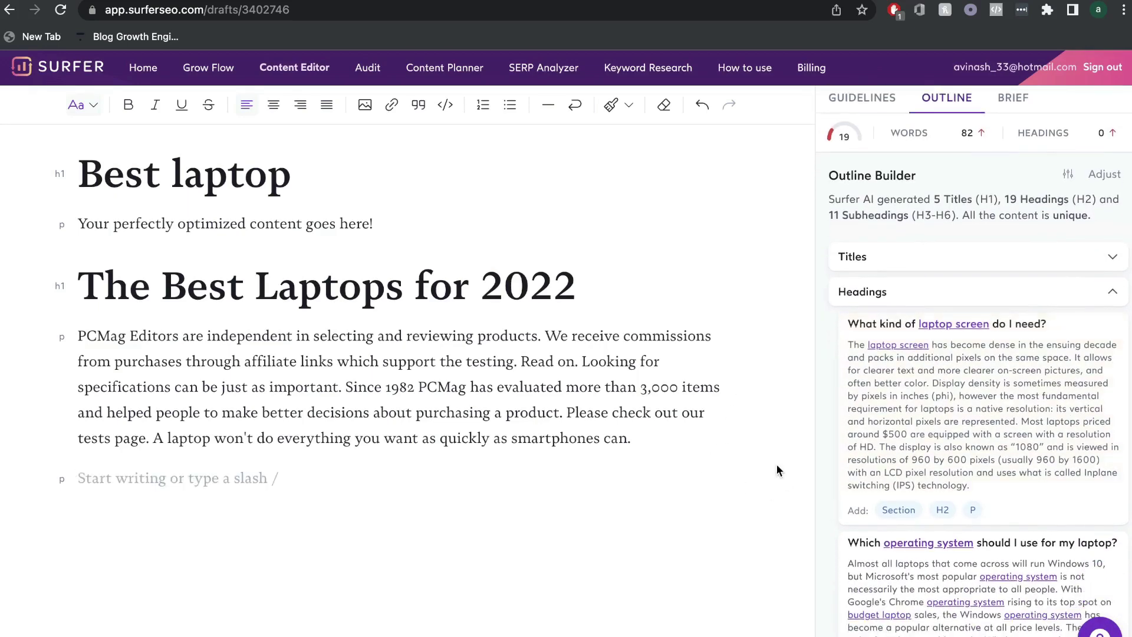
pyautogui.scroll(-4, 936, 435)
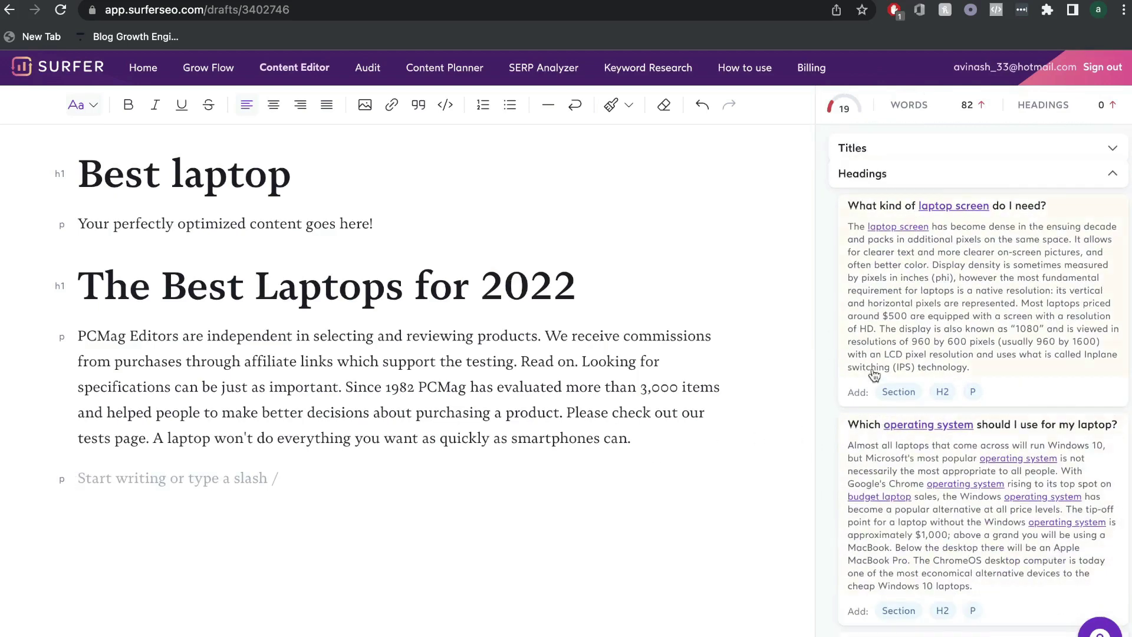
pyautogui.click(984, 282)
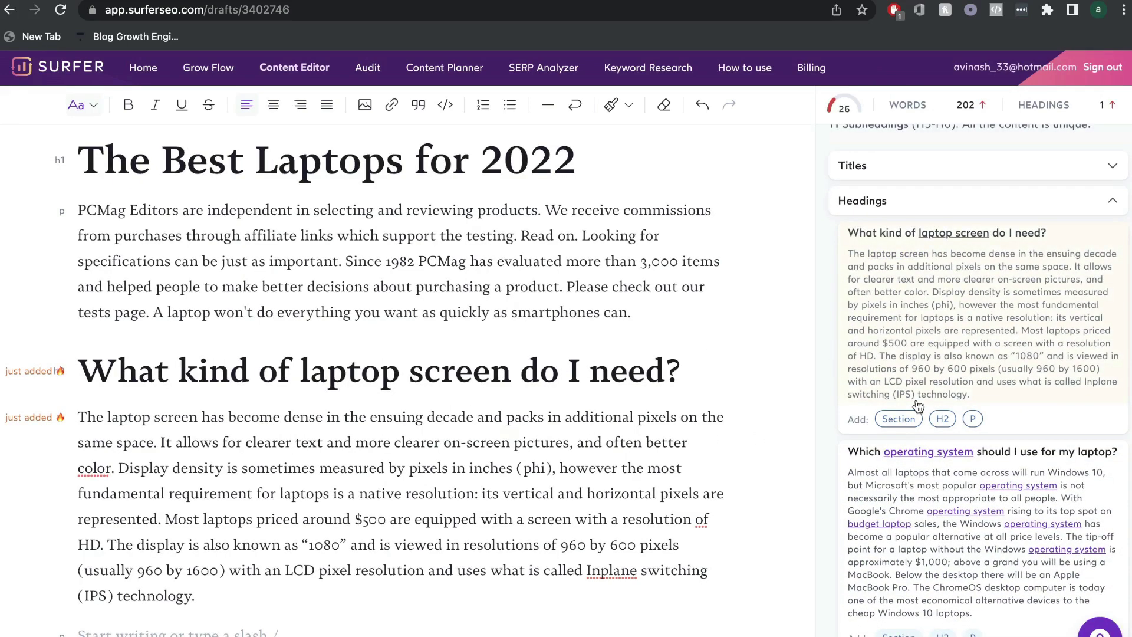
pyautogui.scroll(-1, 614, 391)
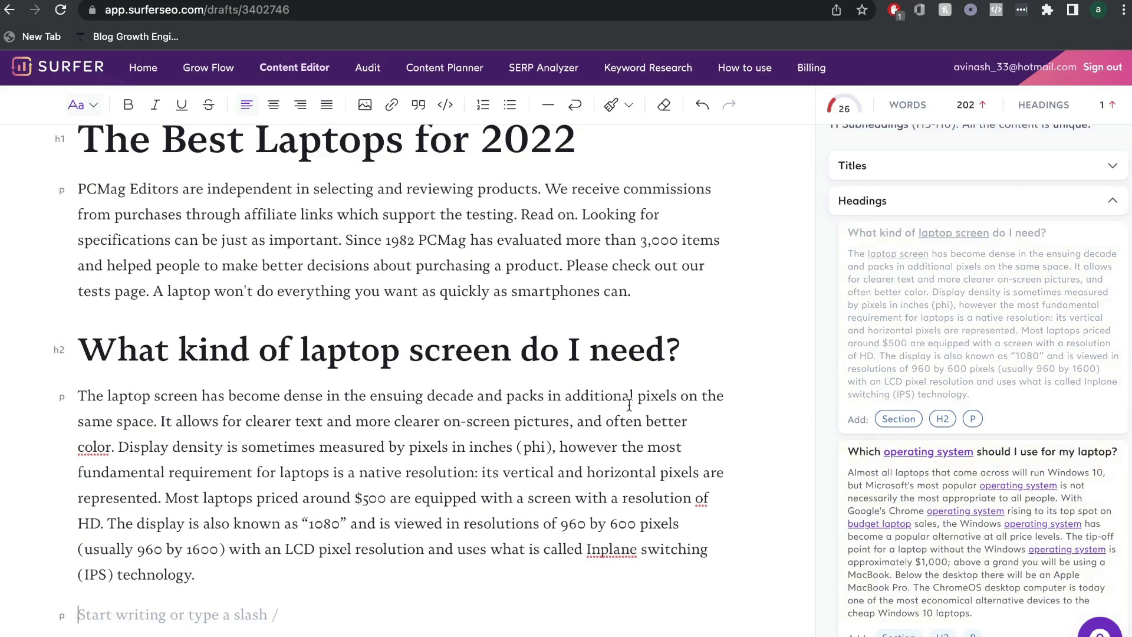
pyautogui.scroll(3, 687, 398)
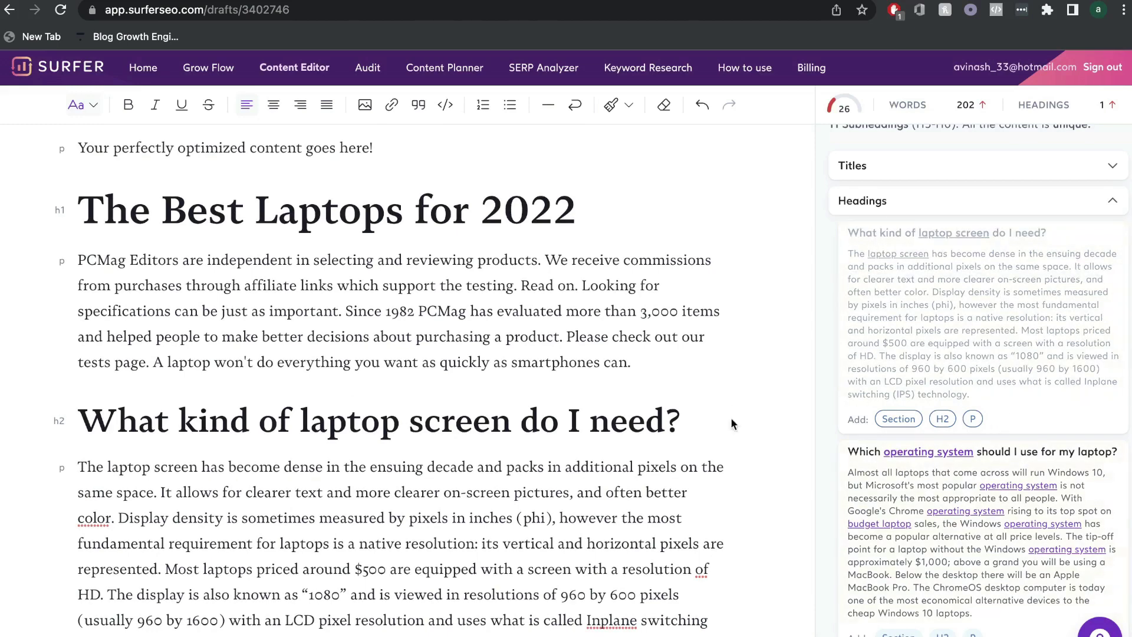
pyautogui.scroll(-1, 375, 383)
pyautogui.tripleClick(376, 363)
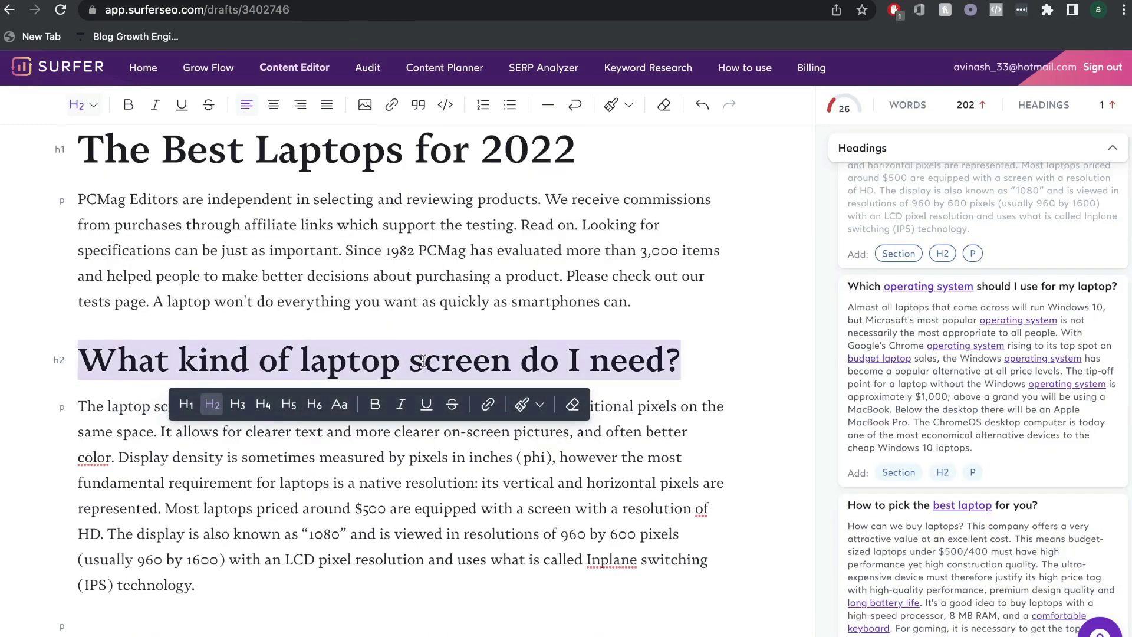
pyautogui.tripleClick(341, 500)
pyautogui.scroll(-1, 334, 468)
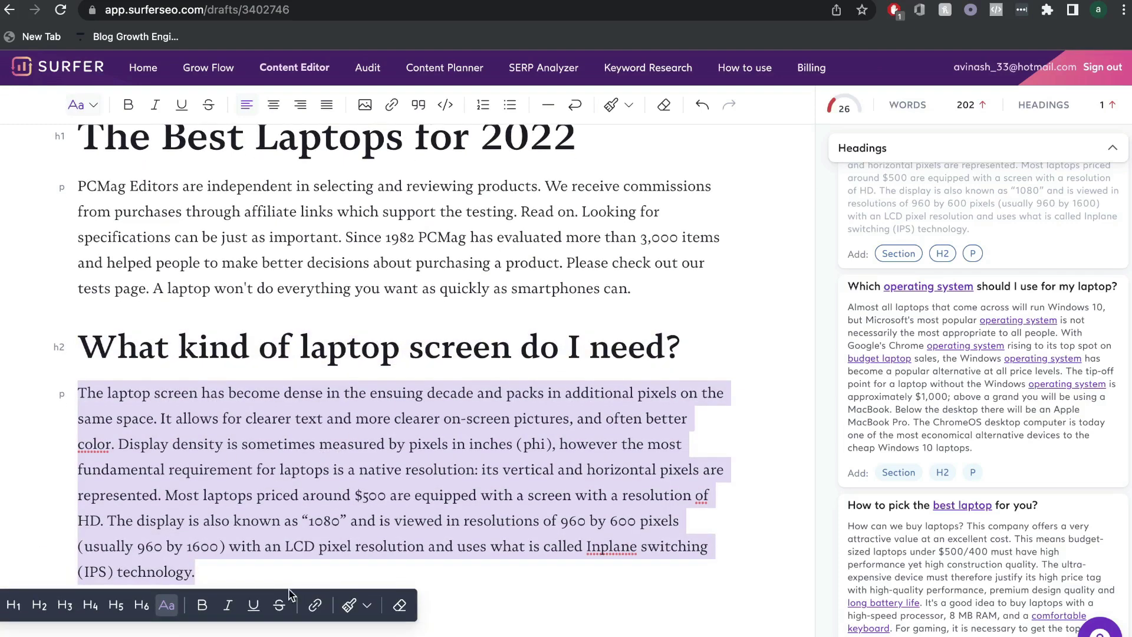
pyautogui.click(258, 576)
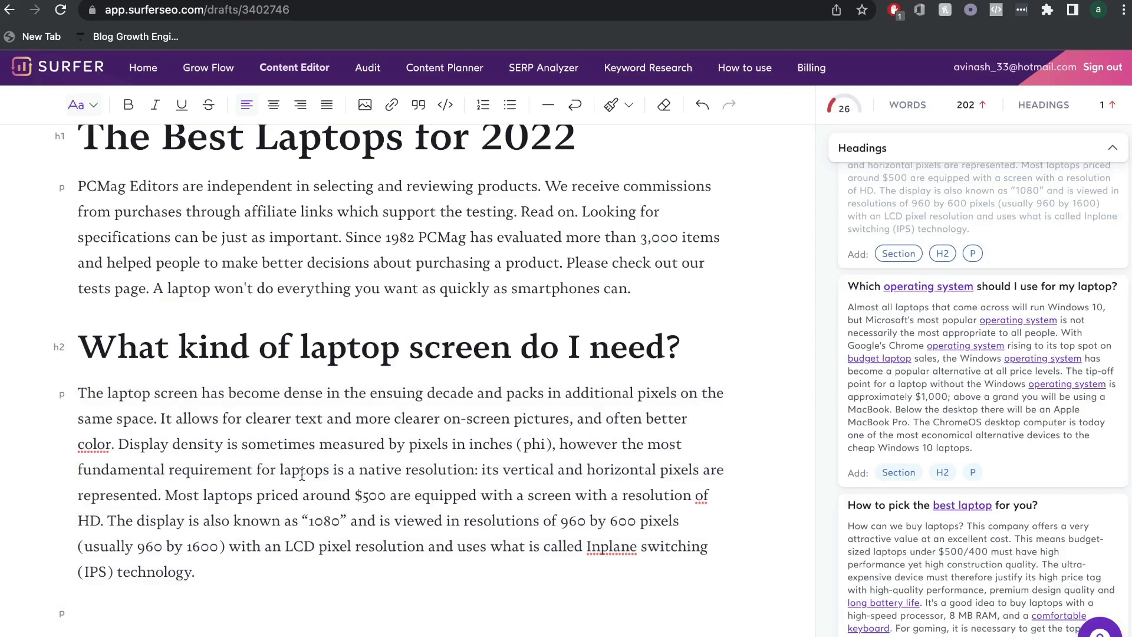
pyautogui.doubleClick(388, 393)
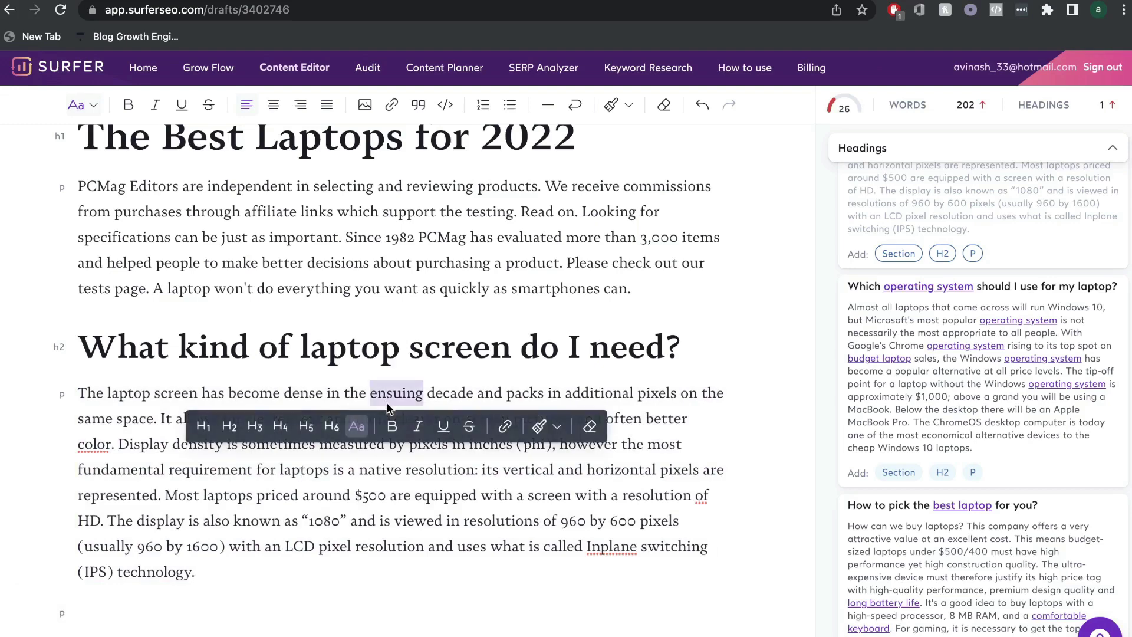
pyautogui.tripleClick(341, 495)
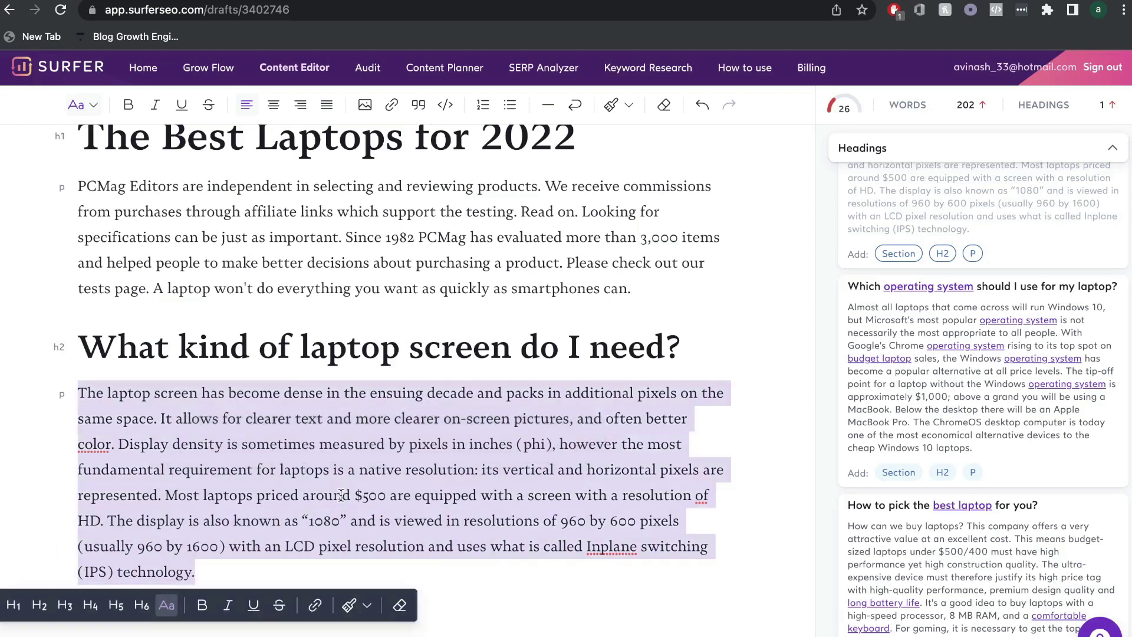
pyautogui.click(273, 464)
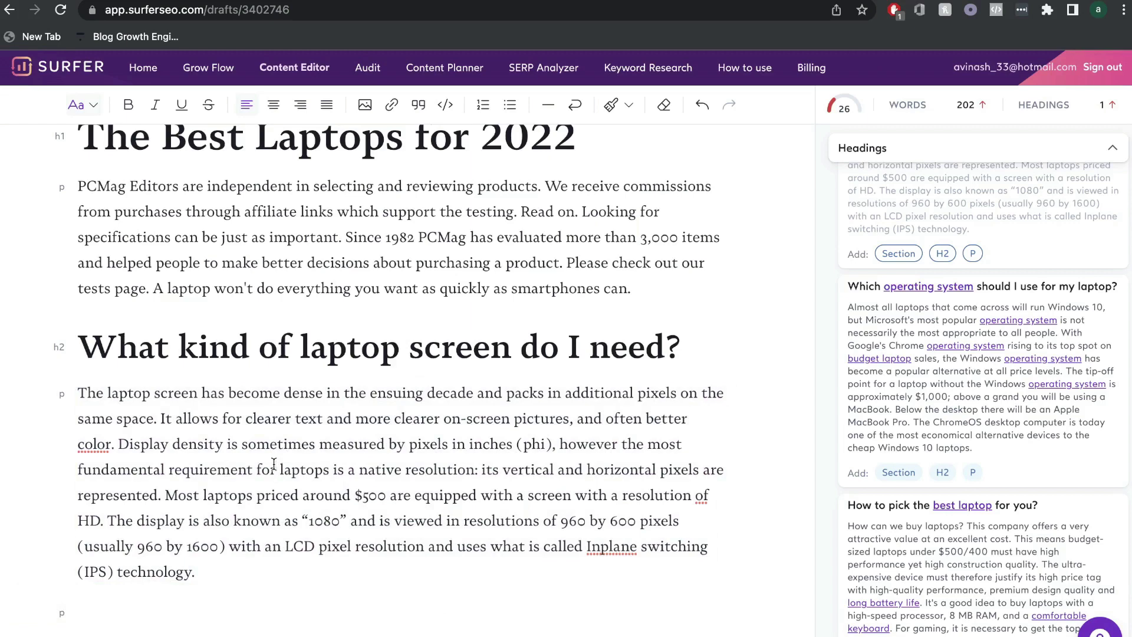
pyautogui.doubleClick(351, 445)
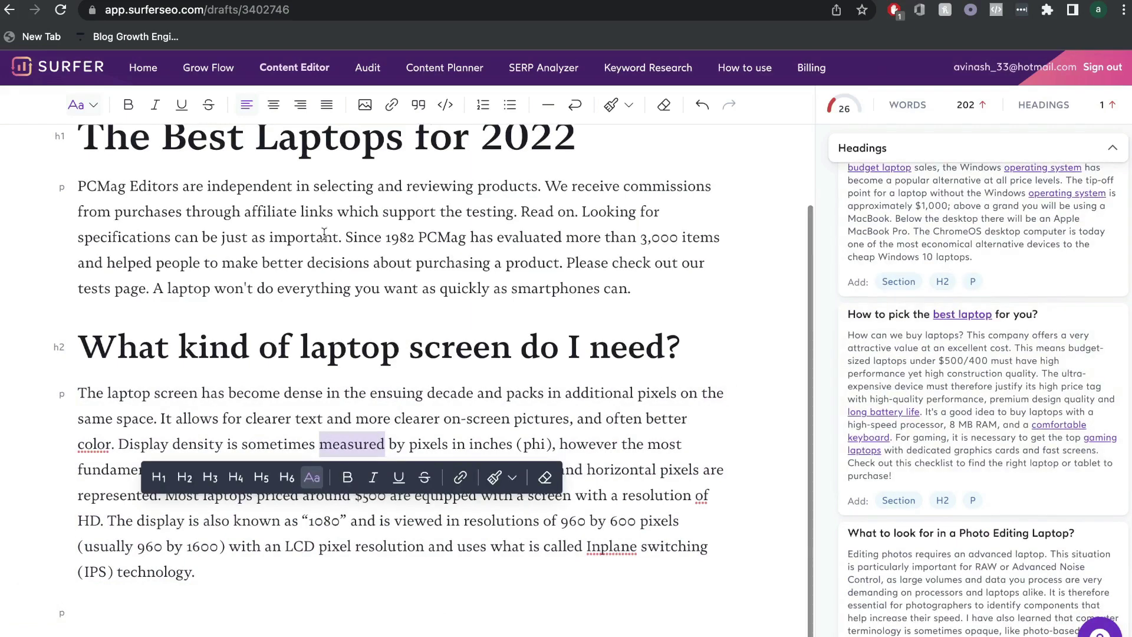
pyautogui.scroll(1, 288, 394)
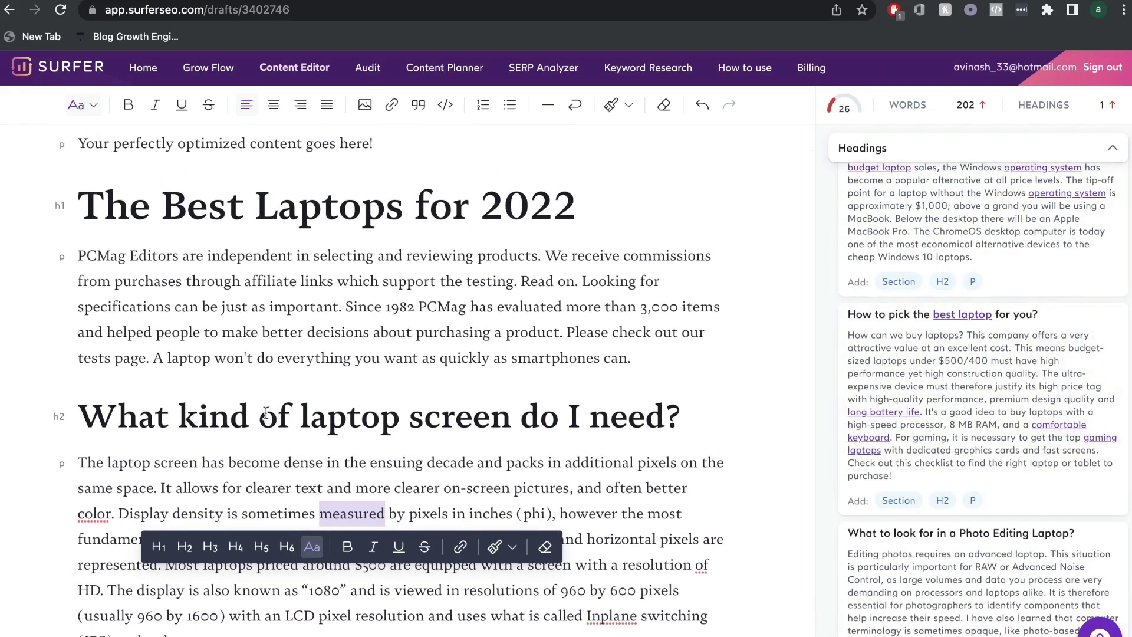
pyautogui.scroll(-1, 524, 422)
pyautogui.scroll(-1, 524, 422)
# Insert sections on picking a laptop, CPU, ideal size and weight, and spending
pyautogui.click(277, 610)
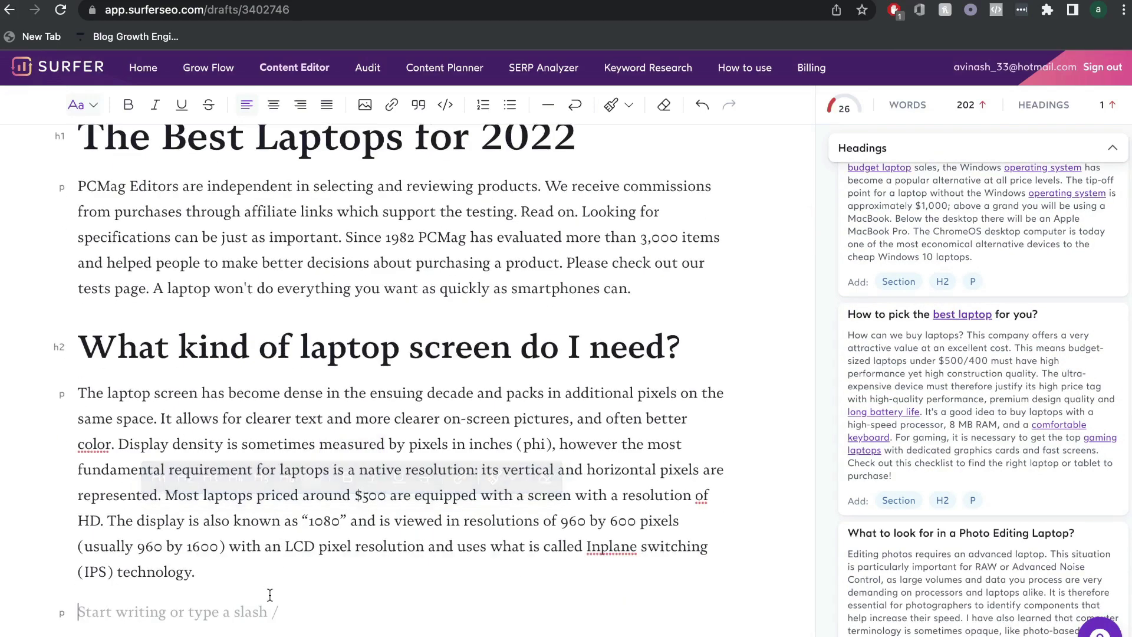
pyautogui.click(897, 500)
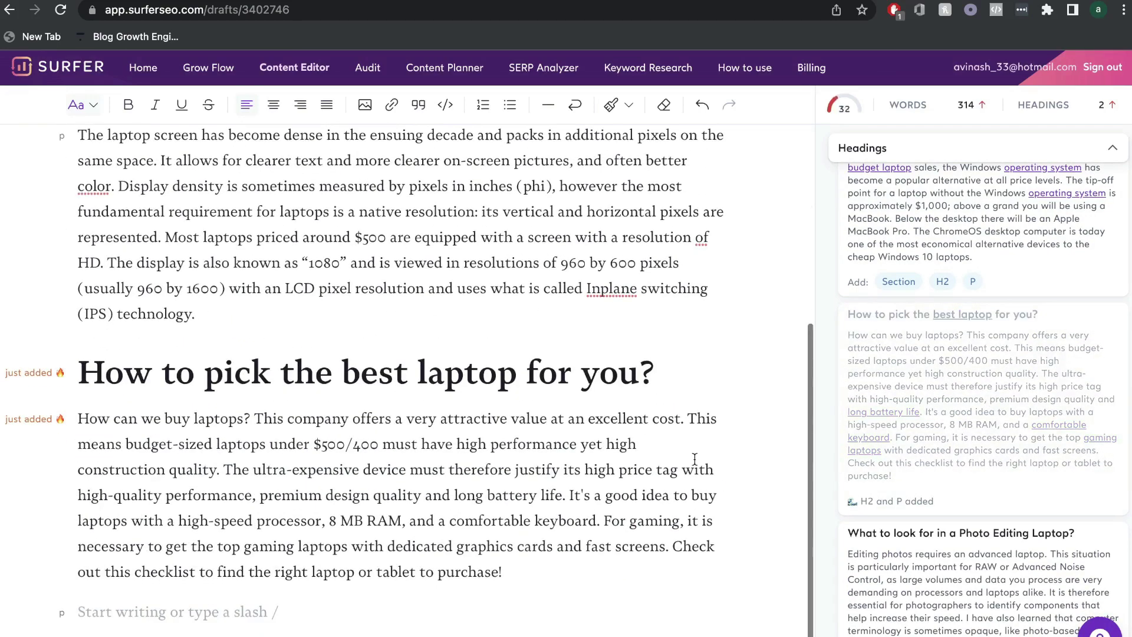
pyautogui.scroll(-3, 925, 518)
pyautogui.click(897, 521)
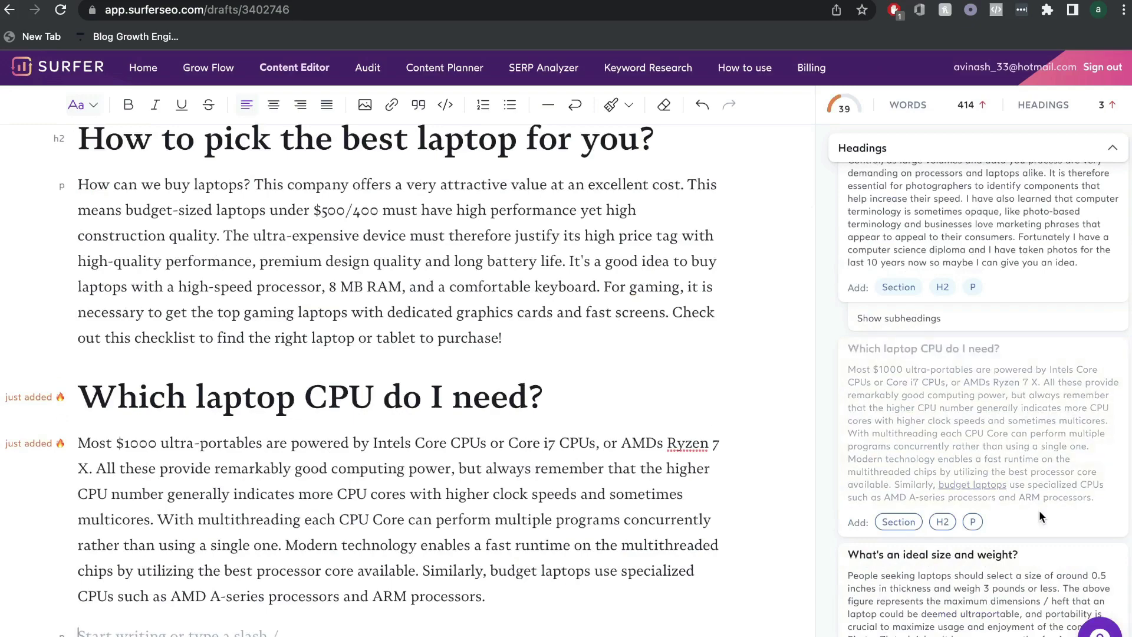
pyautogui.scroll(-4, 979, 412)
pyautogui.click(978, 342)
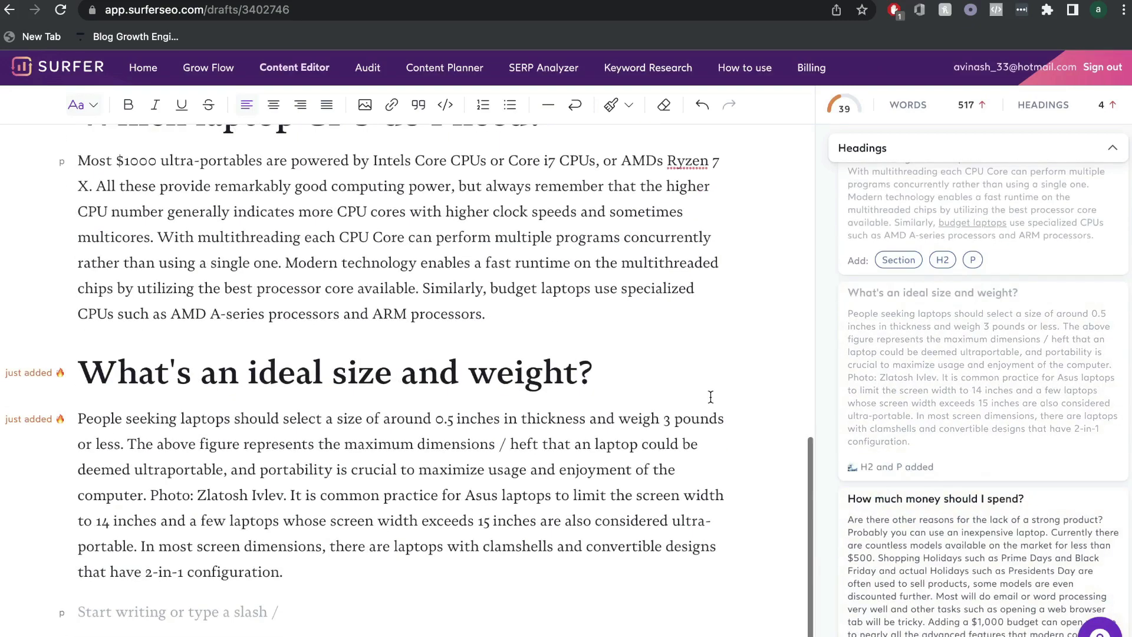
pyautogui.click(941, 539)
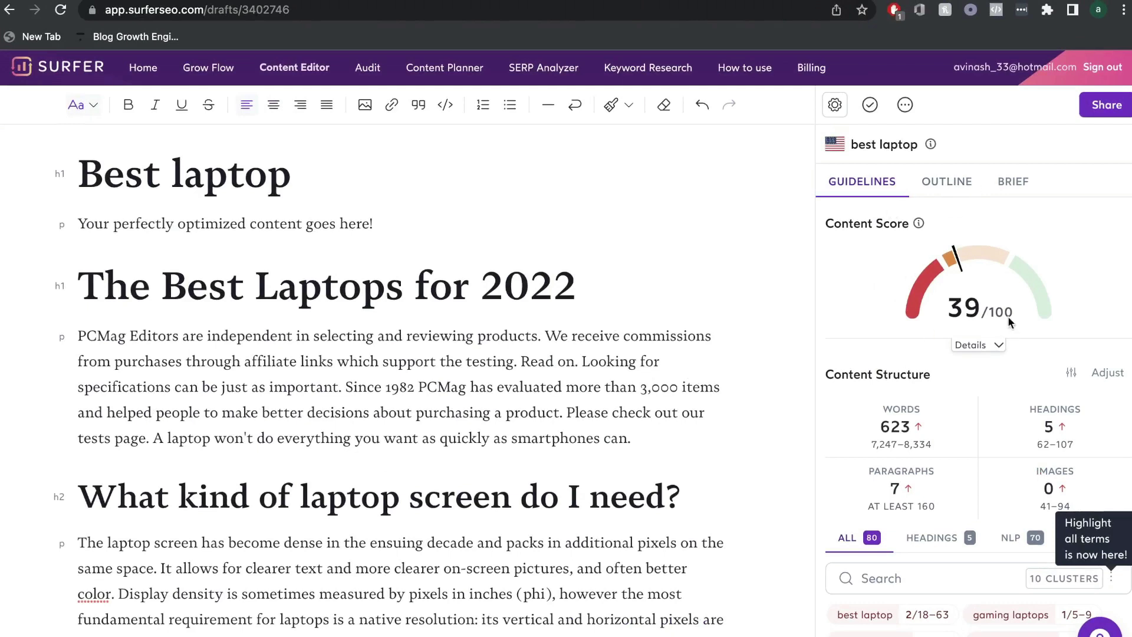
# Check the 39 content score and the 7,247–8,334 word target in Guidelines
pyautogui.moveTo(947, 310); pyautogui.dragTo(969, 313)
pyautogui.doubleClick(969, 312)
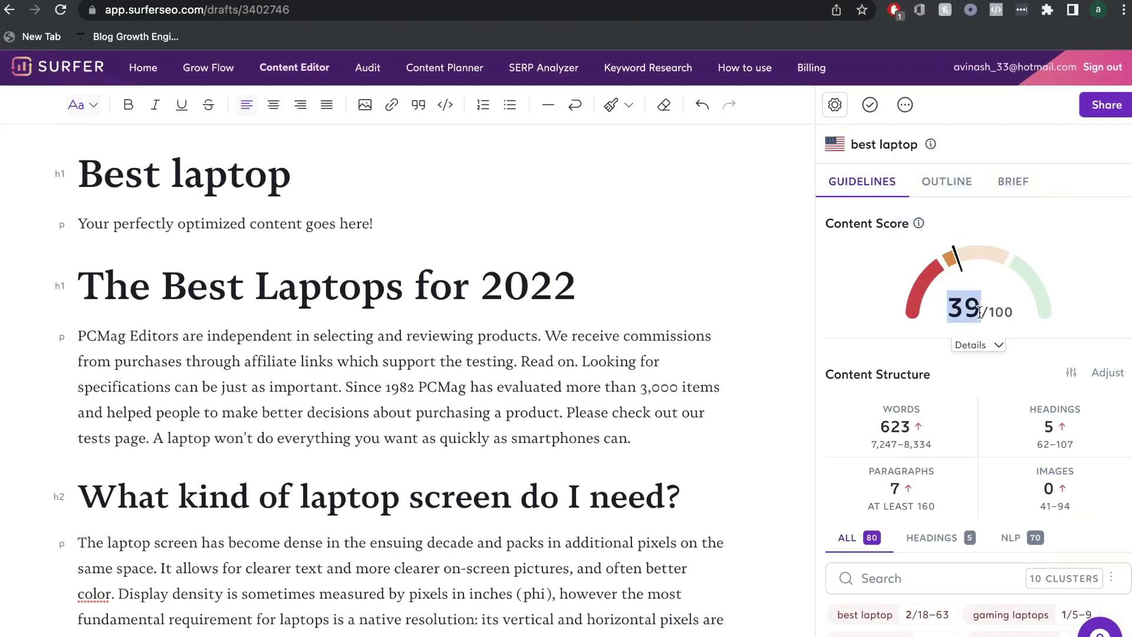
pyautogui.scroll(-2, 788, 369)
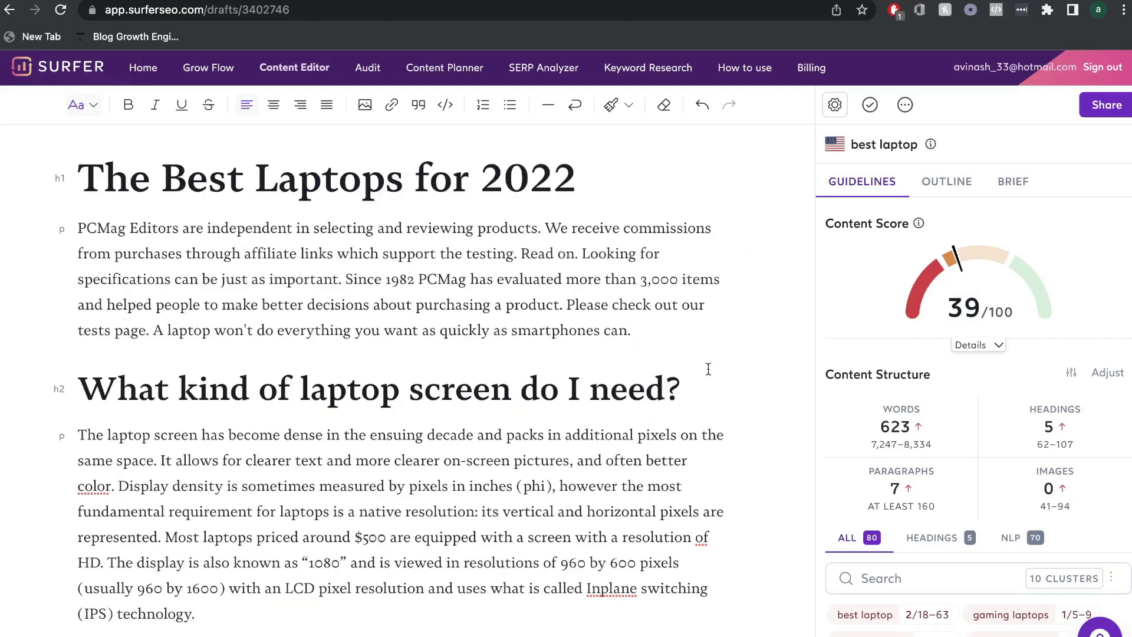
pyautogui.moveTo(871, 448)
pyautogui.moveTo(871, 447); pyautogui.dragTo(942, 449)
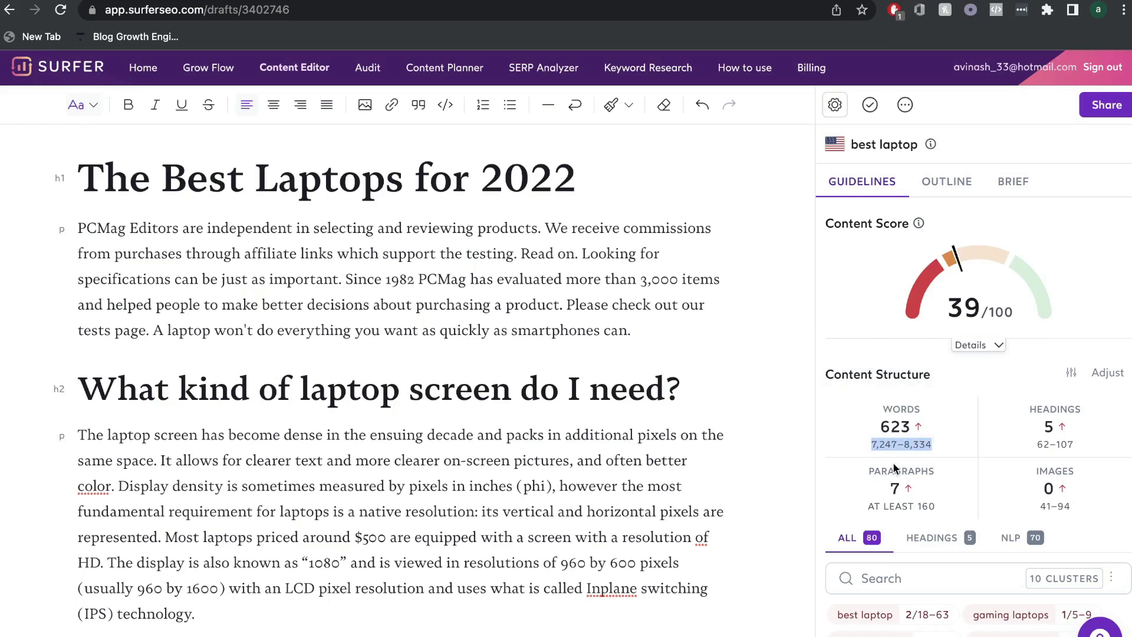
pyautogui.moveTo(894, 467)
pyautogui.hotkey('ctrl', 'z')
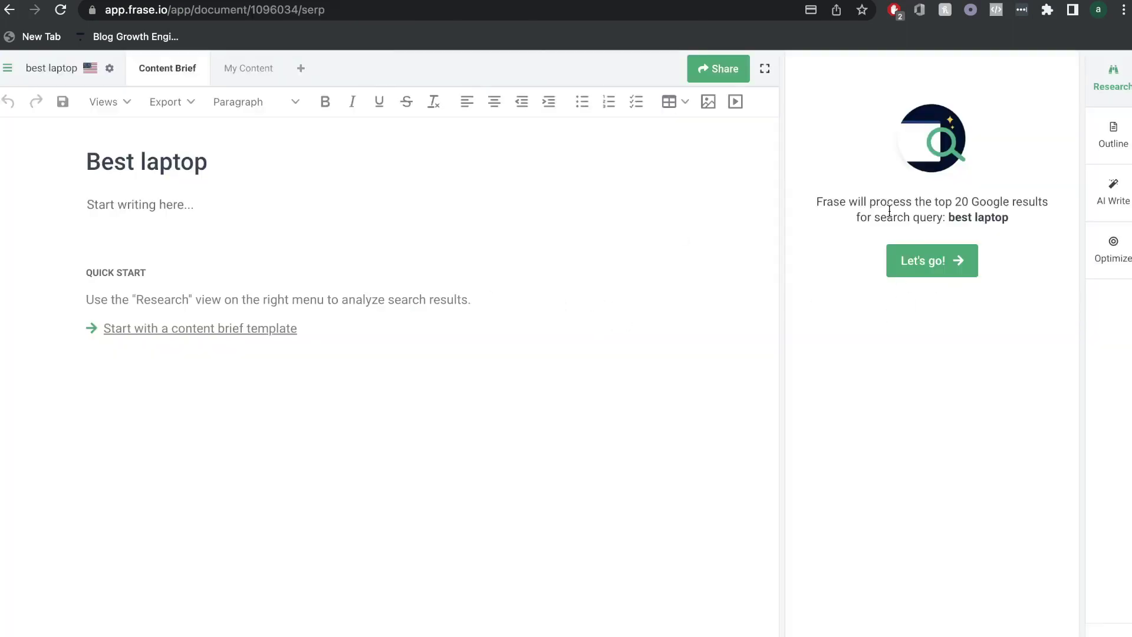
# Process the top 20 Google results and highlight the 3.0k average word count
pyautogui.click(917, 260)
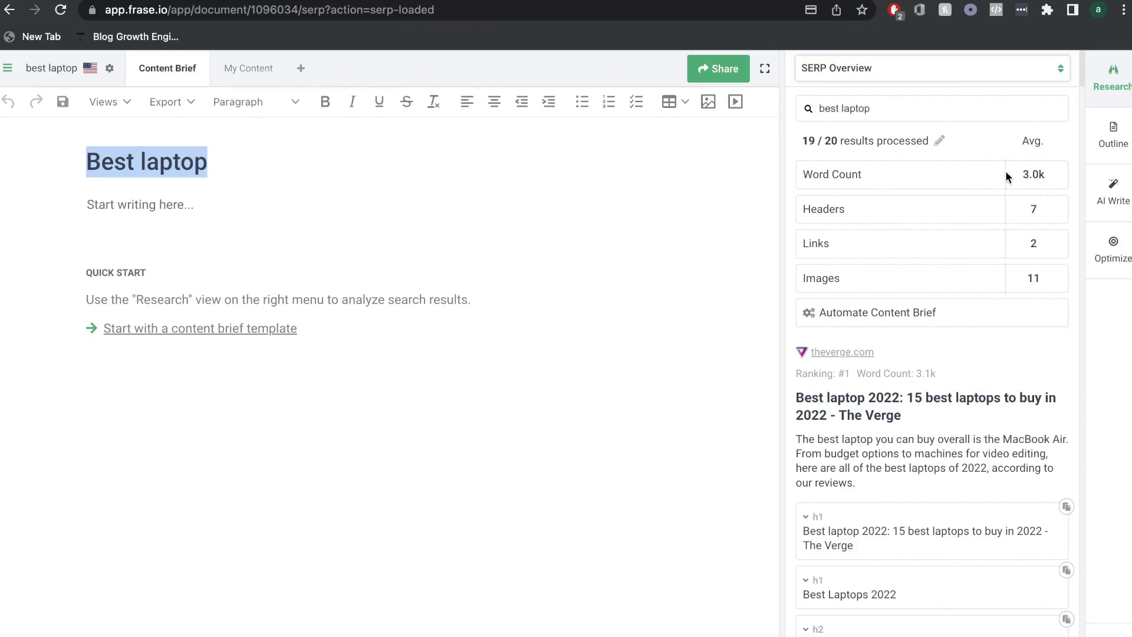
pyautogui.moveTo(1019, 174); pyautogui.dragTo(1042, 174)
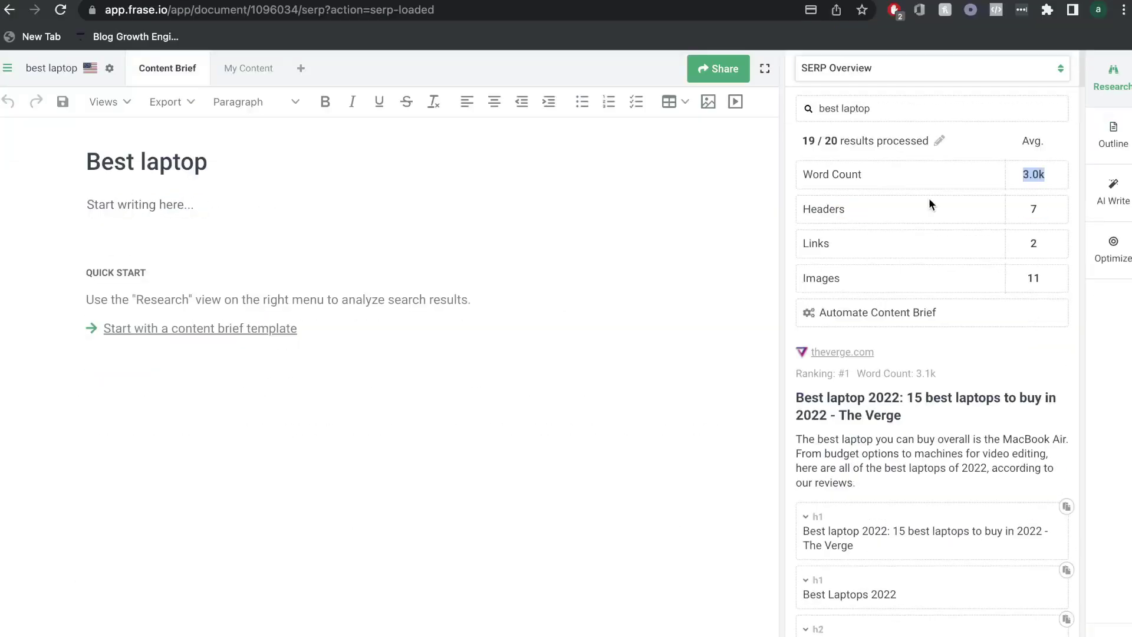
# Scroll the SERP Overview to theverge.com's 'Best Laptops 2022' and '1. MacBook Air' headings
pyautogui.scroll(-3, 1011, 266)
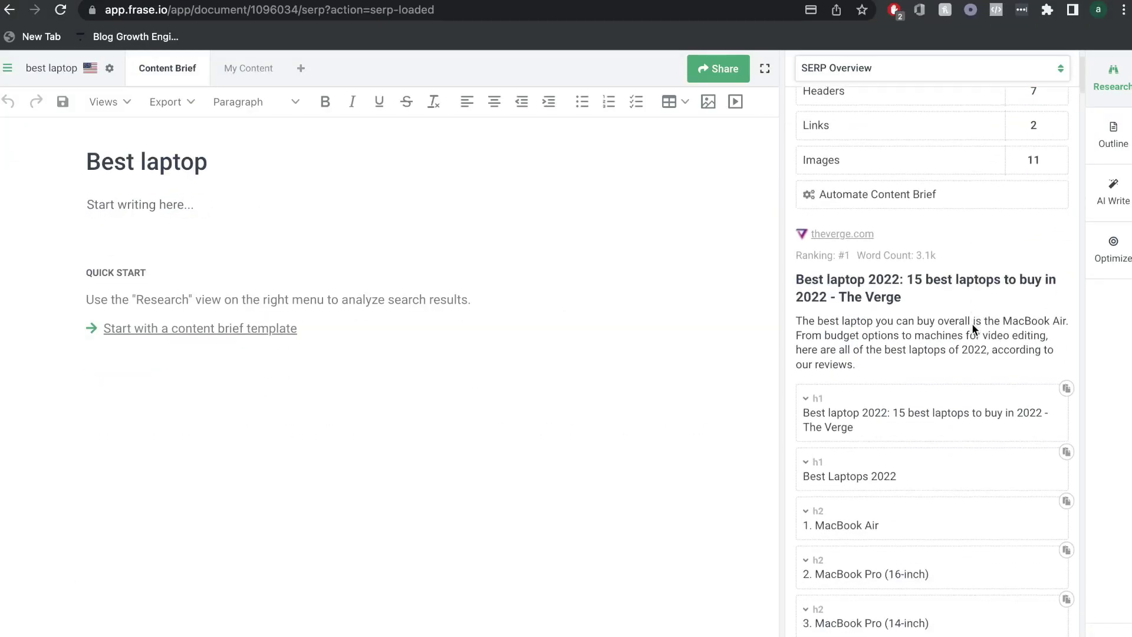
pyautogui.scroll(-1, 942, 313)
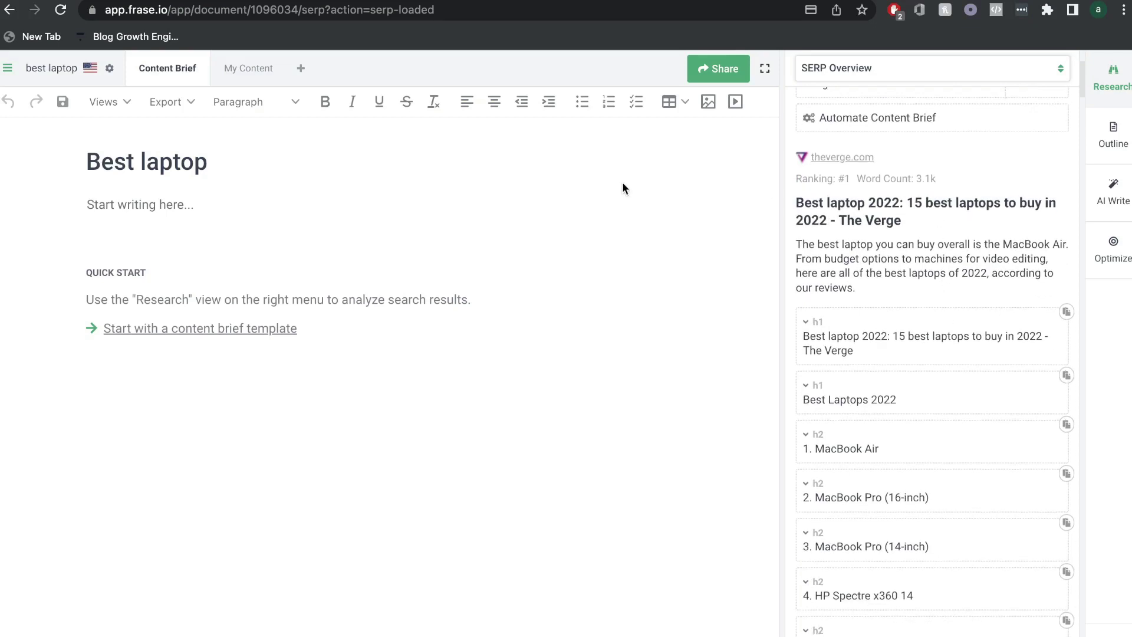
pyautogui.scroll(-3, 1030, 325)
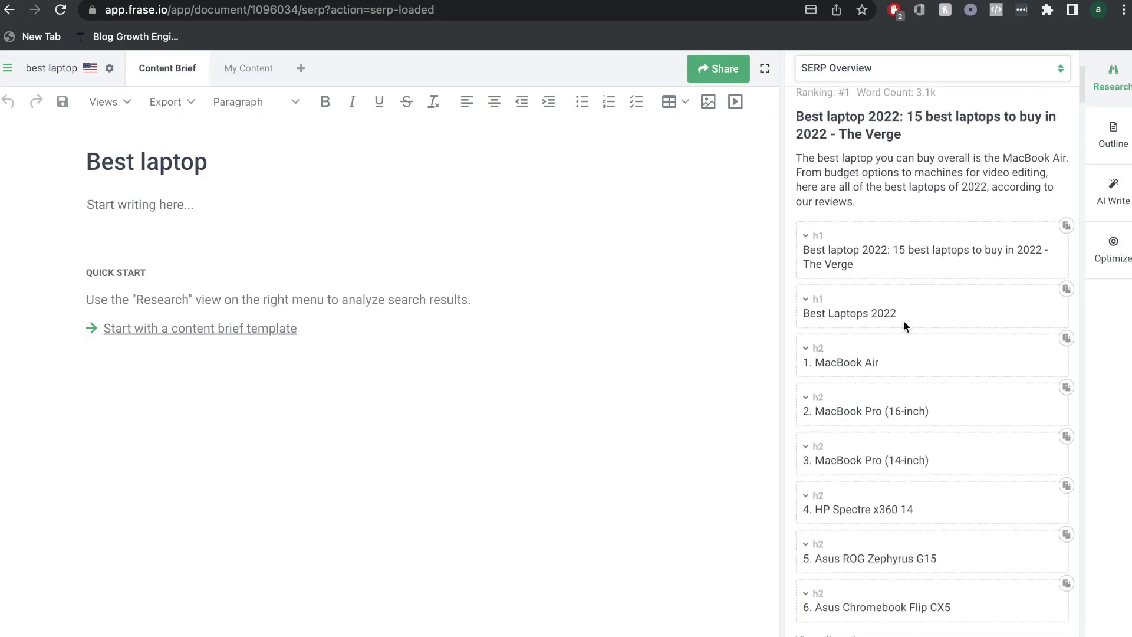
pyautogui.scroll(-2, 926, 464)
pyautogui.scroll(-12, 924, 426)
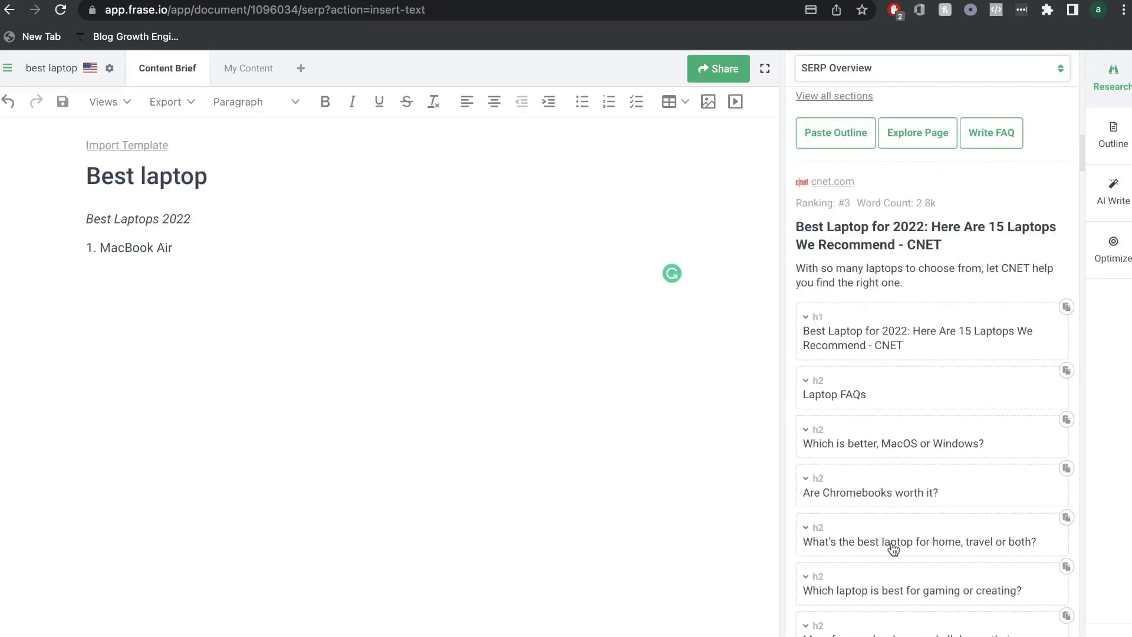
pyautogui.scroll(-1, 893, 545)
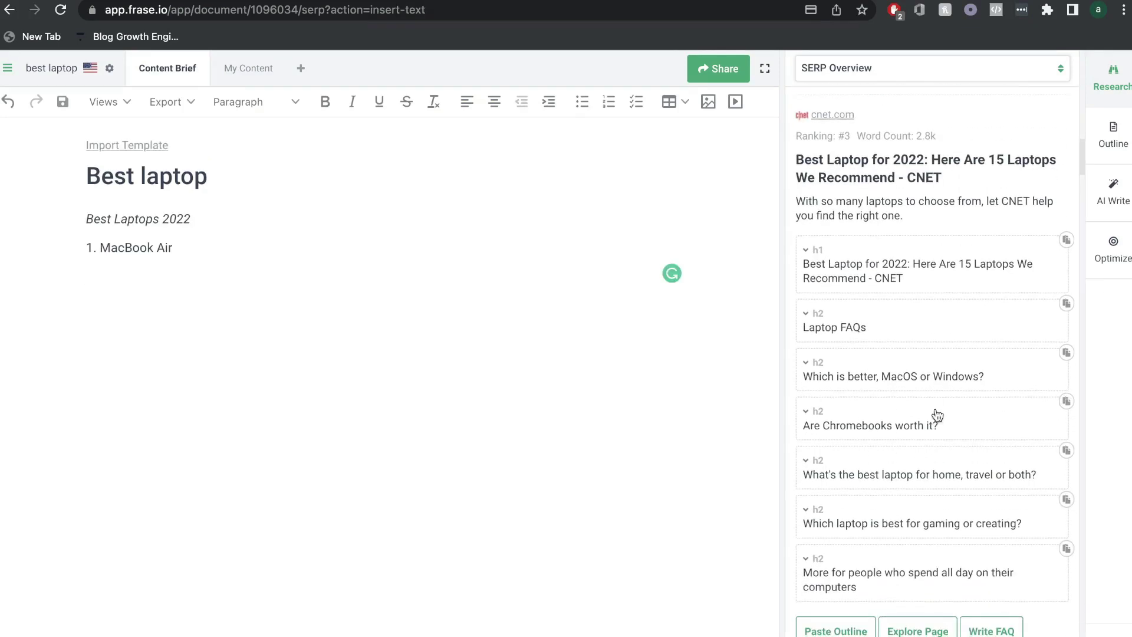
pyautogui.scroll(-1, 892, 374)
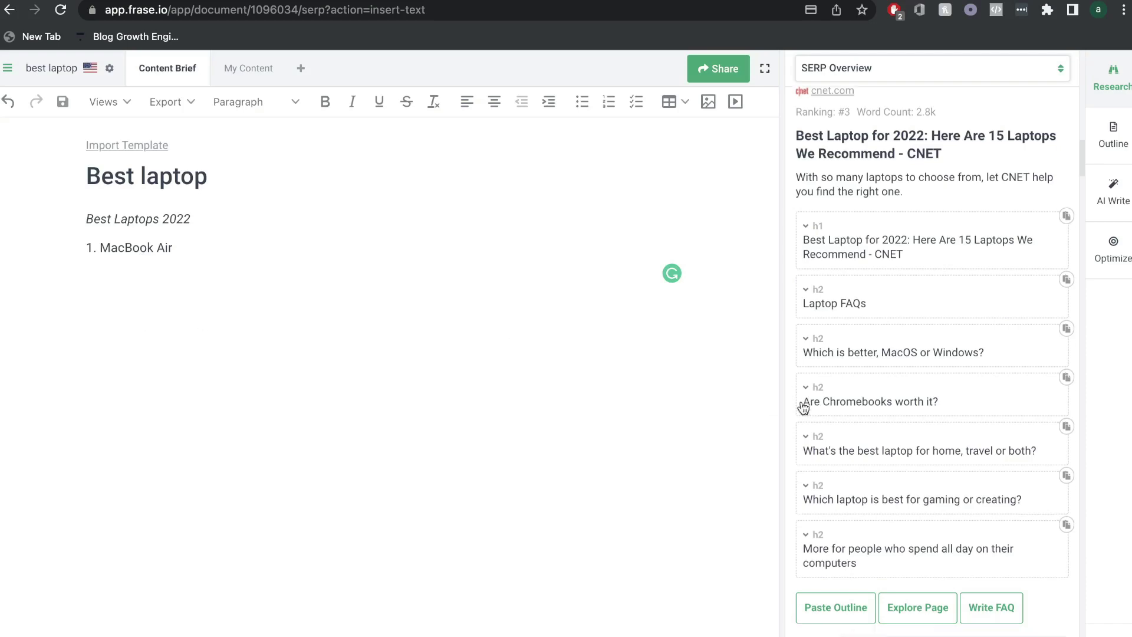
pyautogui.scroll(10, 894, 105)
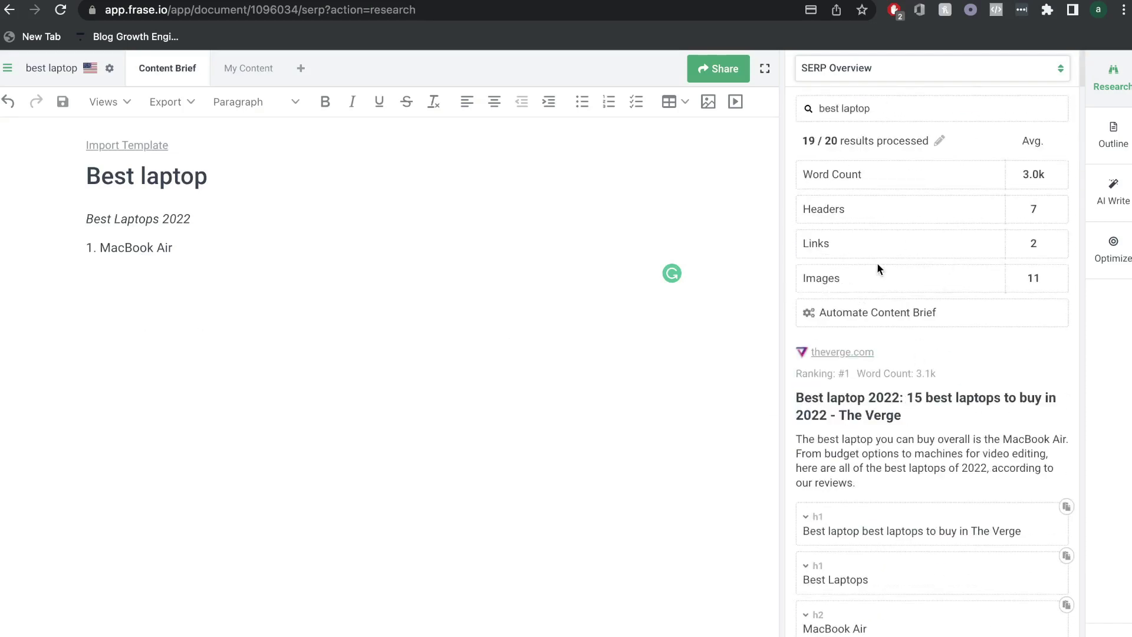
# Browse the research panel's Headings, Questions and Links views
pyautogui.click(919, 76)
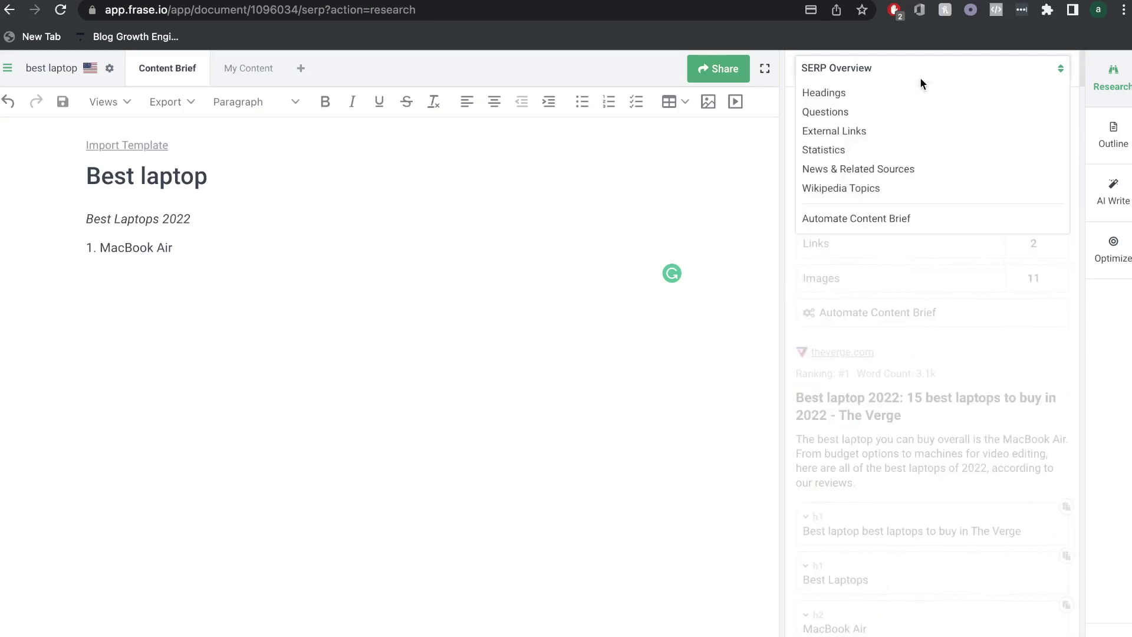
pyautogui.click(867, 103)
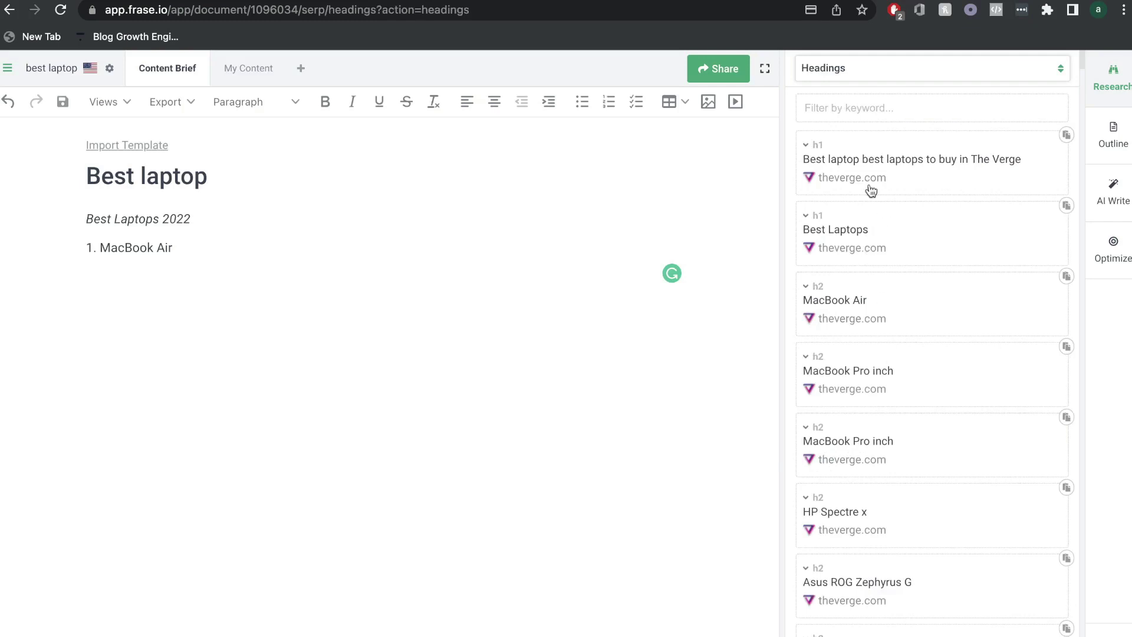
pyautogui.click(852, 73)
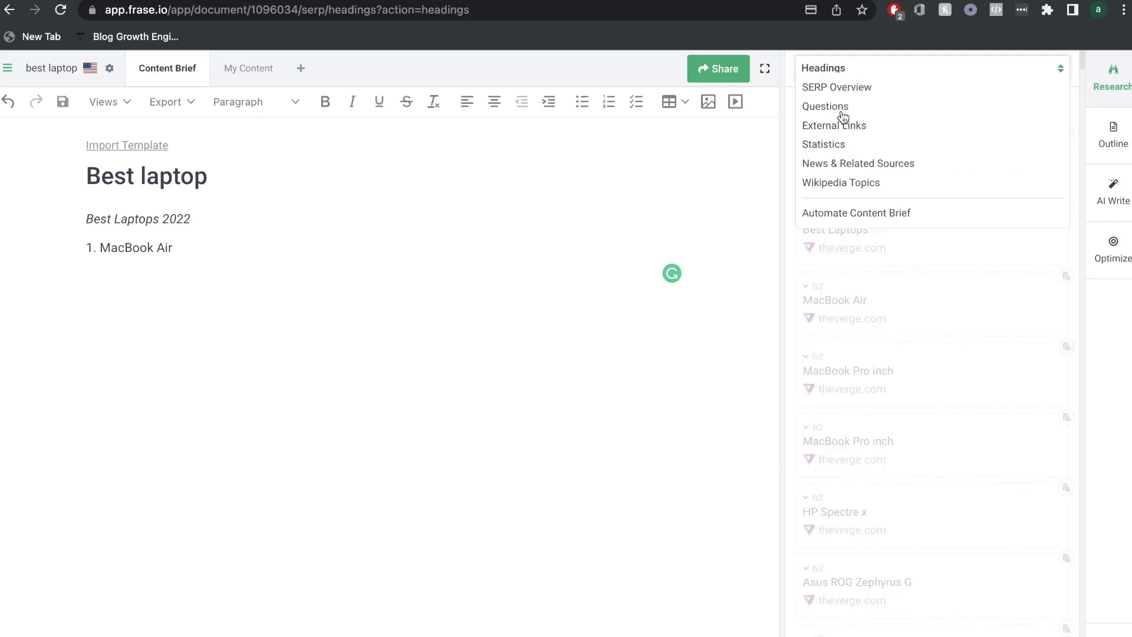
pyautogui.click(831, 108)
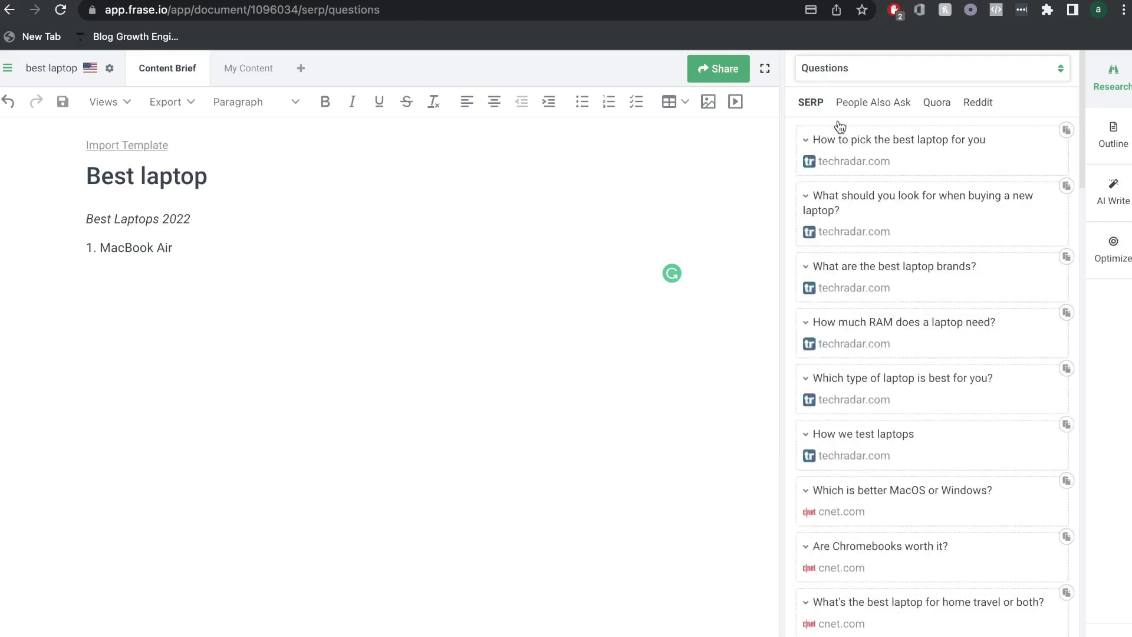
pyautogui.click(881, 77)
pyautogui.click(844, 131)
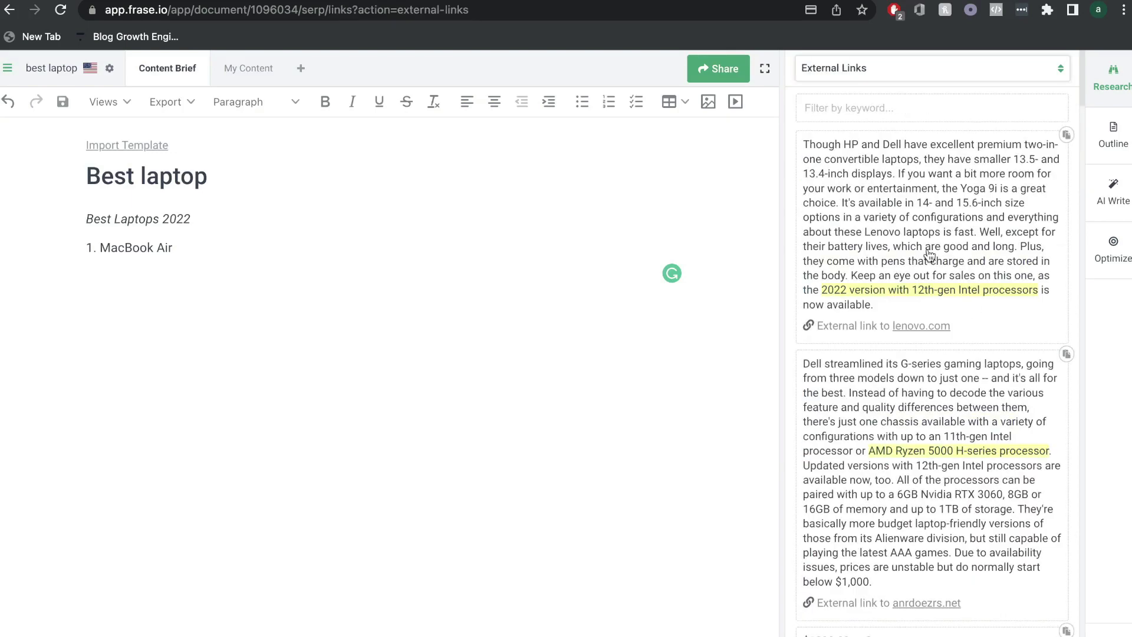
# Review the Statistics snippets, then switch the research panel to SERP Overview
pyautogui.click(884, 79)
pyautogui.click(849, 147)
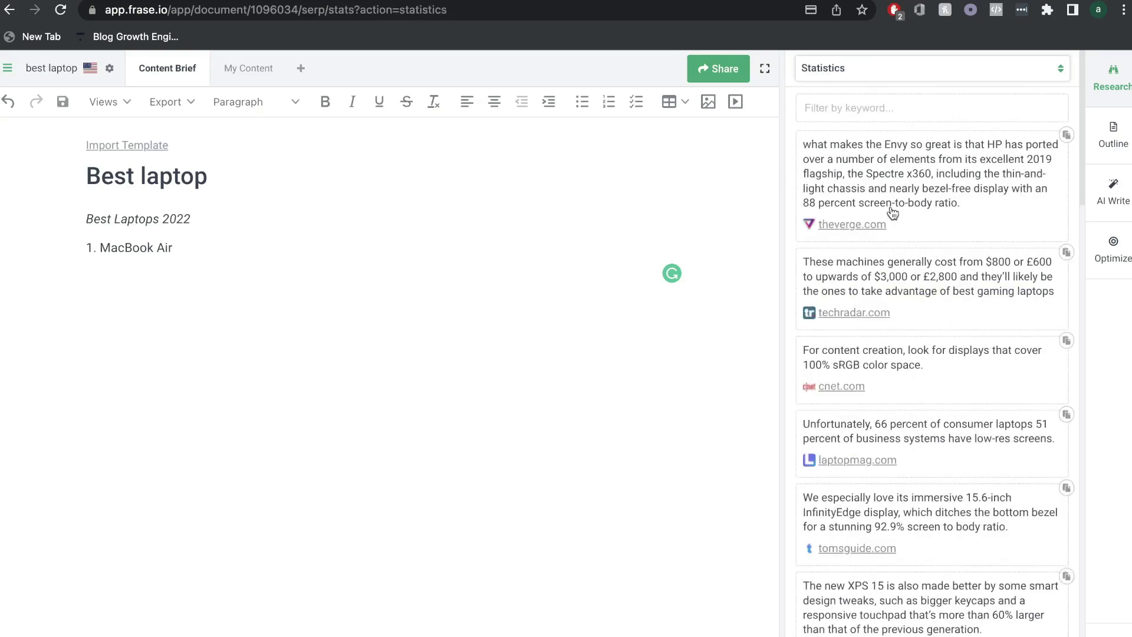
pyautogui.scroll(-1, 928, 279)
pyautogui.scroll(-1, 925, 279)
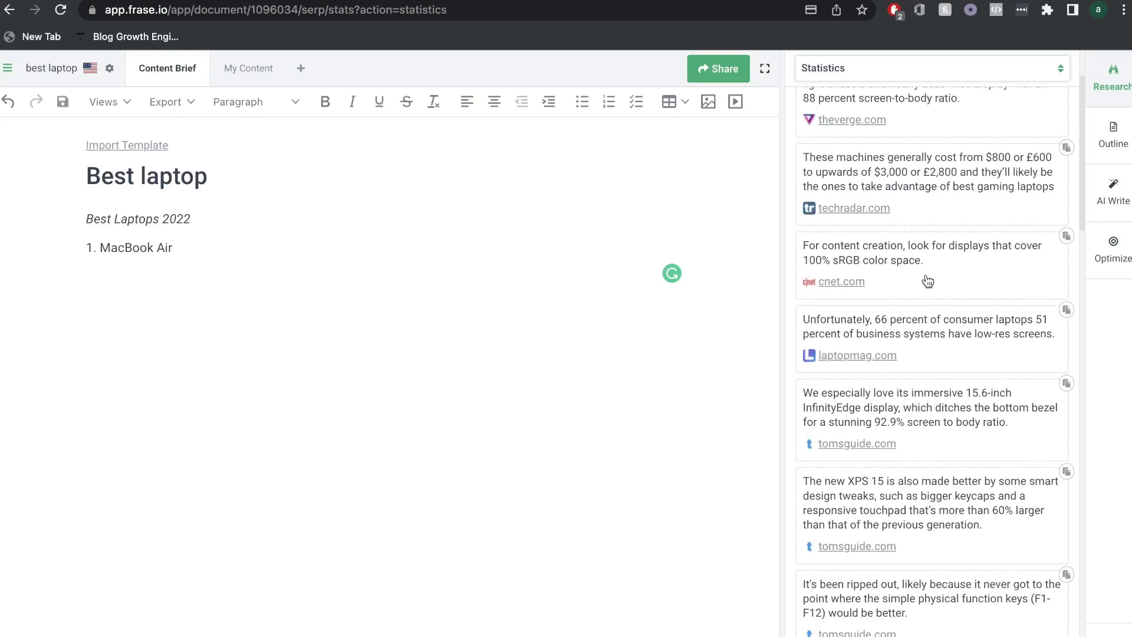
pyautogui.scroll(2, 947, 353)
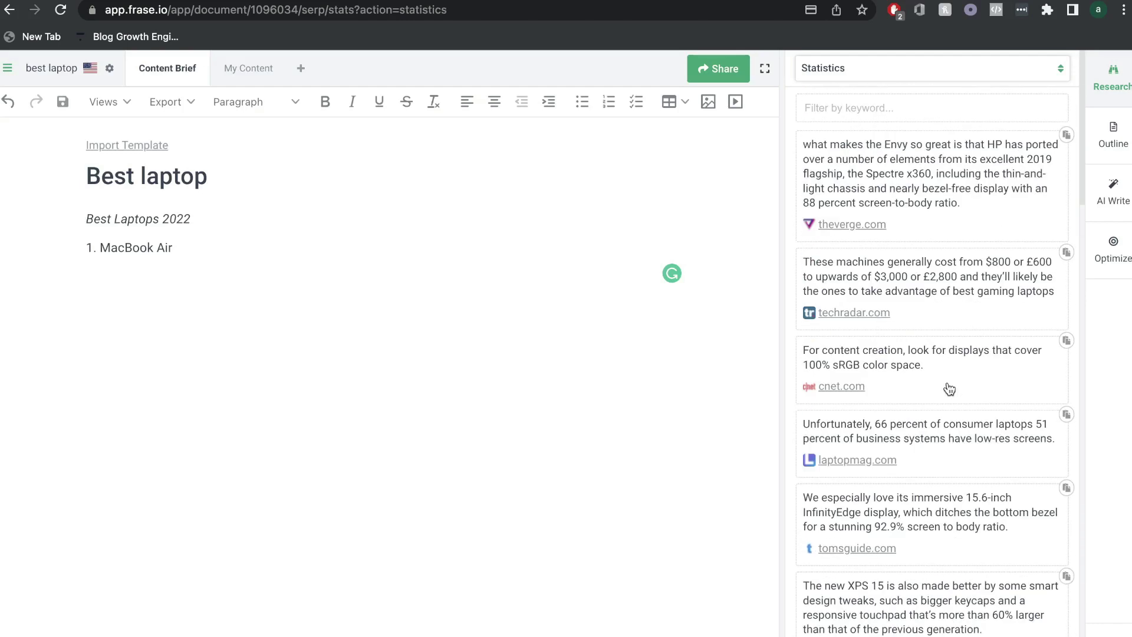
pyautogui.click(886, 74)
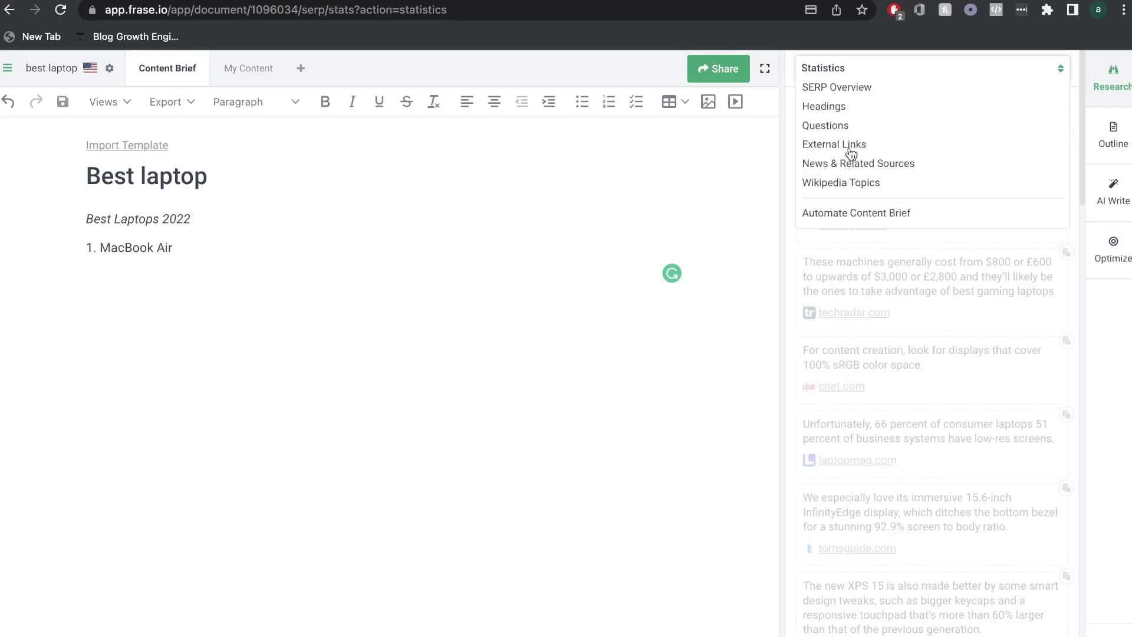
pyautogui.click(836, 86)
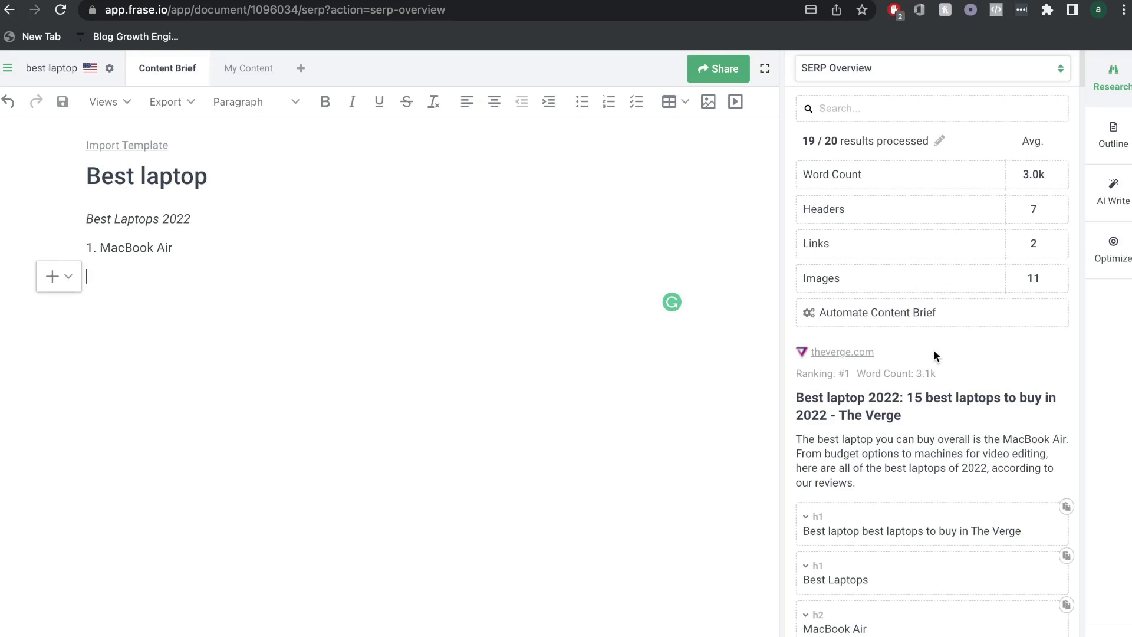
# Build an automated content brief including Questions and Headers and insert it into the editor
pyautogui.scroll(-1, 932, 349)
pyautogui.click(907, 294)
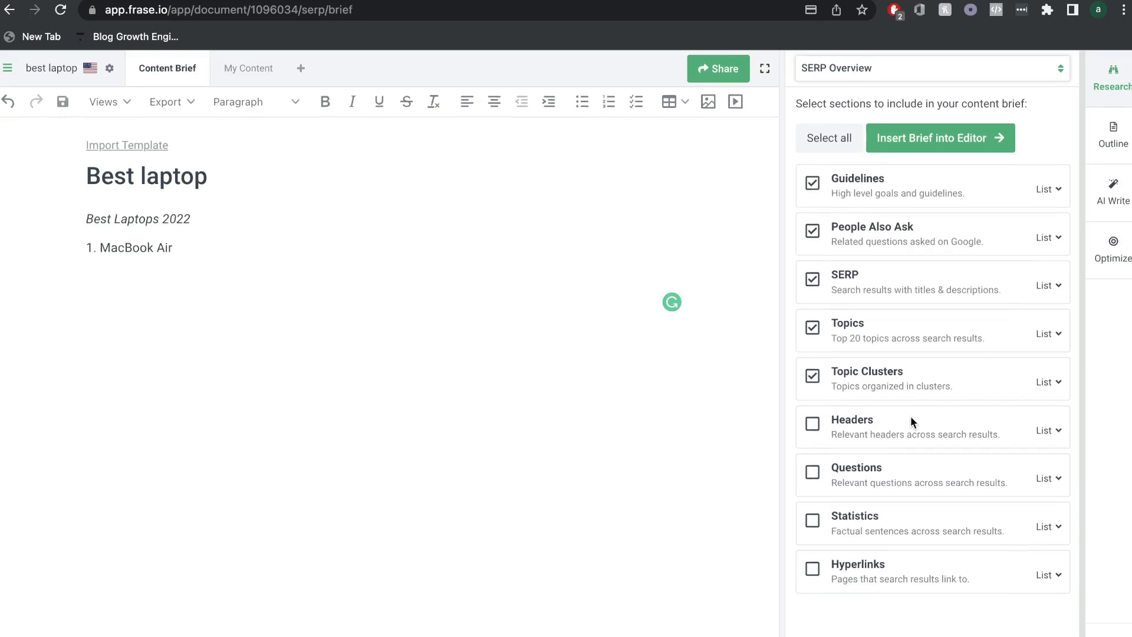
pyautogui.click(813, 472)
pyautogui.click(813, 426)
pyautogui.click(942, 142)
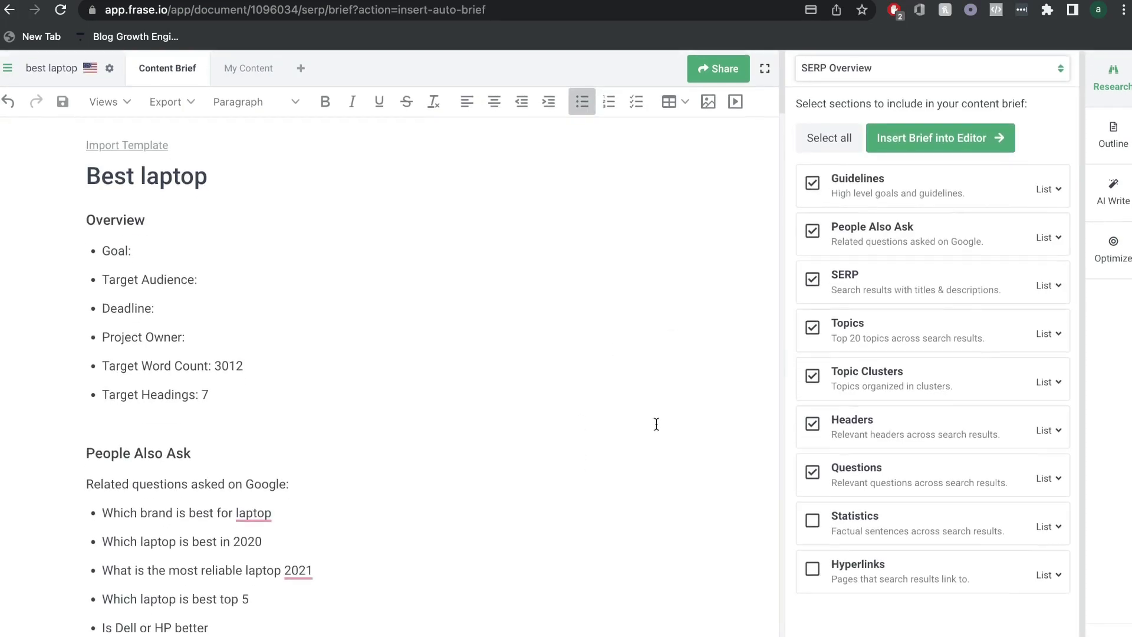
pyautogui.scroll(-3, 605, 458)
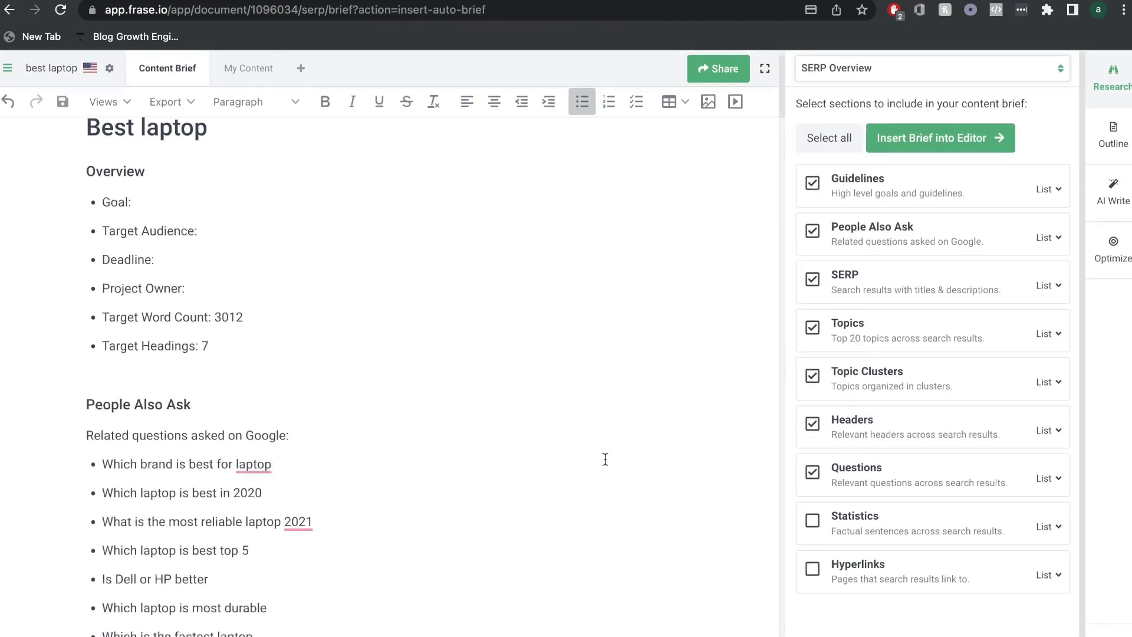
pyautogui.scroll(3, 605, 459)
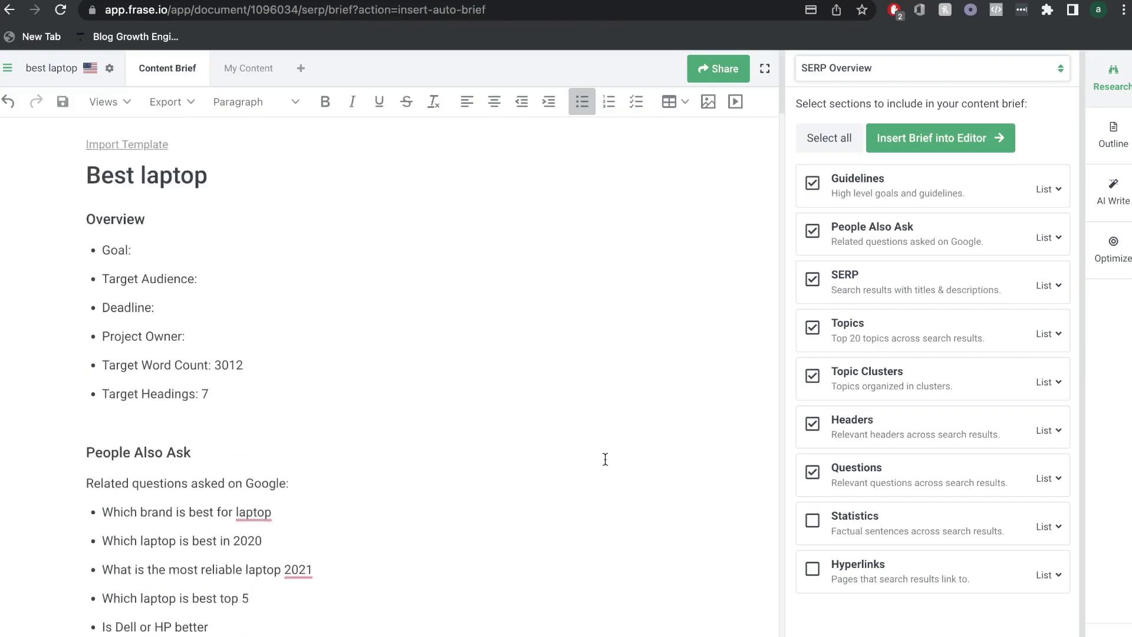
pyautogui.scroll(-20, 605, 459)
pyautogui.scroll(-15, 605, 459)
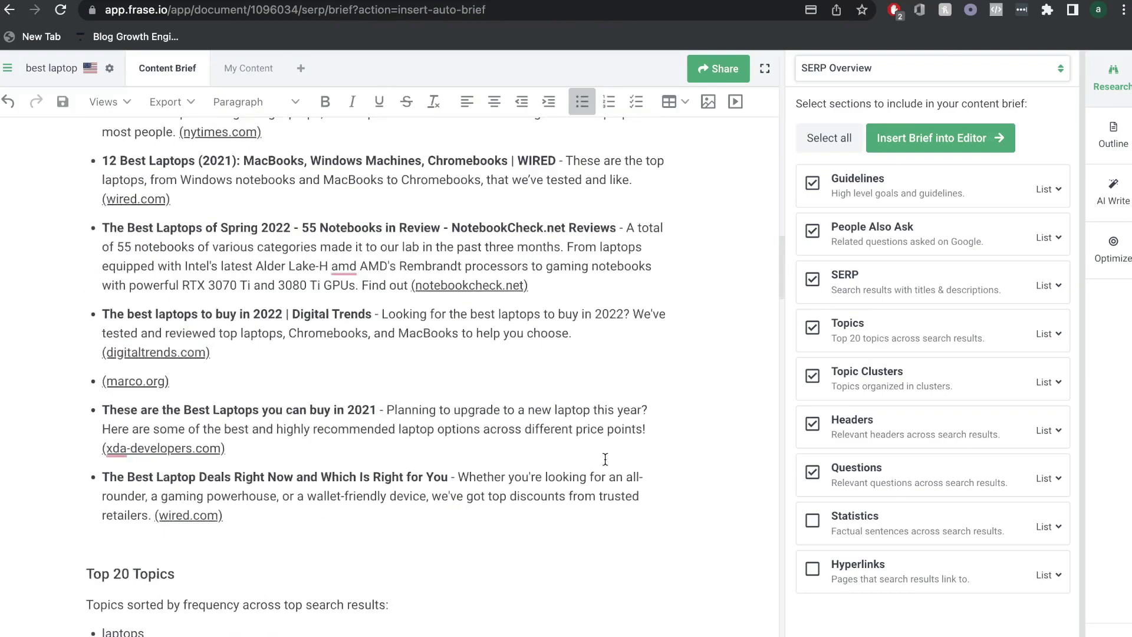
pyautogui.scroll(20, 457, 408)
pyautogui.scroll(3, 456, 409)
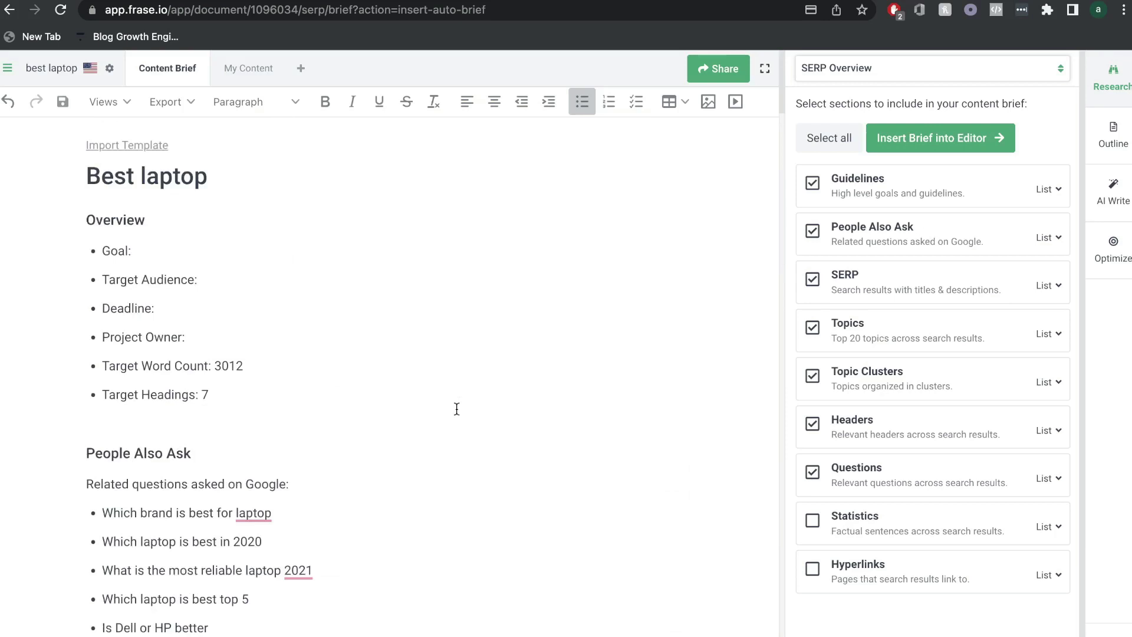
pyautogui.scroll(-3, 141, 254)
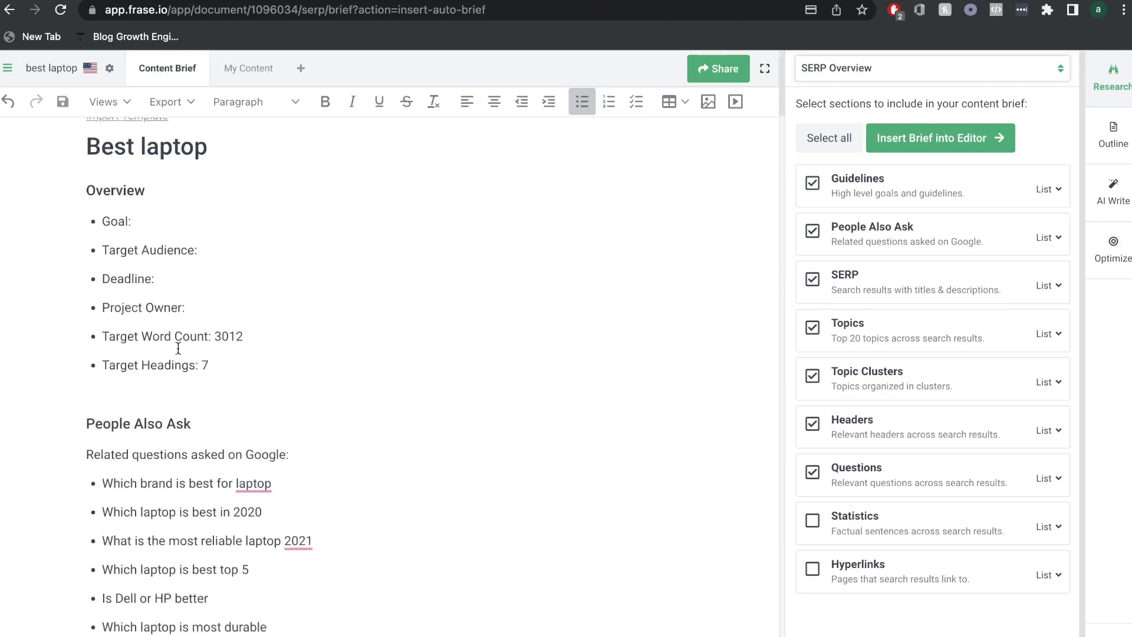
pyautogui.click(165, 265)
pyautogui.click(254, 327)
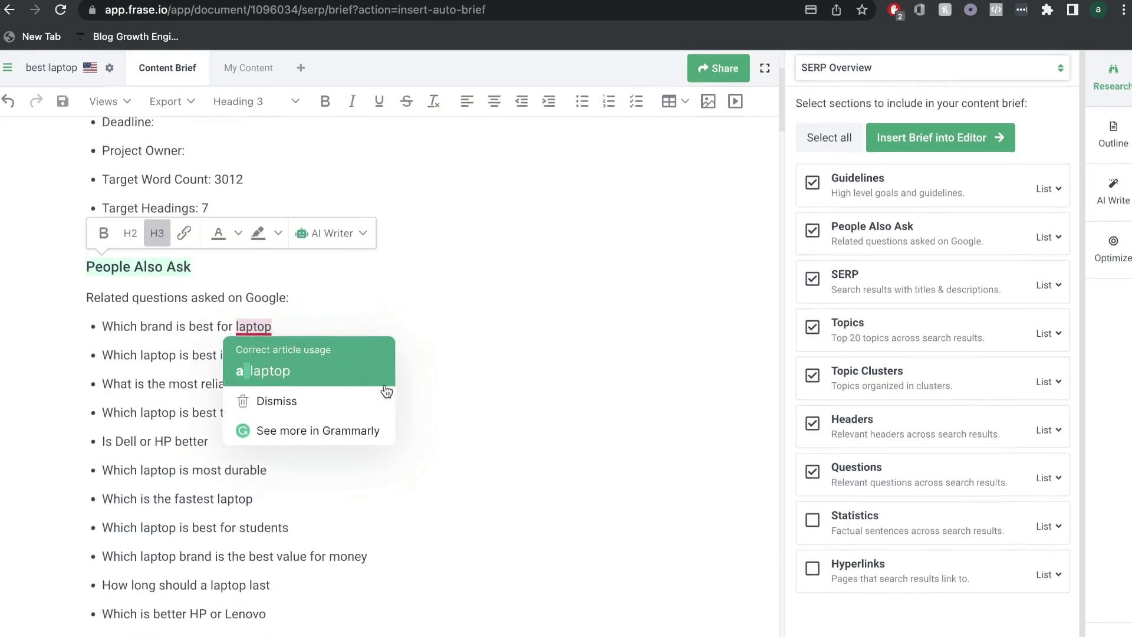
pyautogui.scroll(-18, 519, 316)
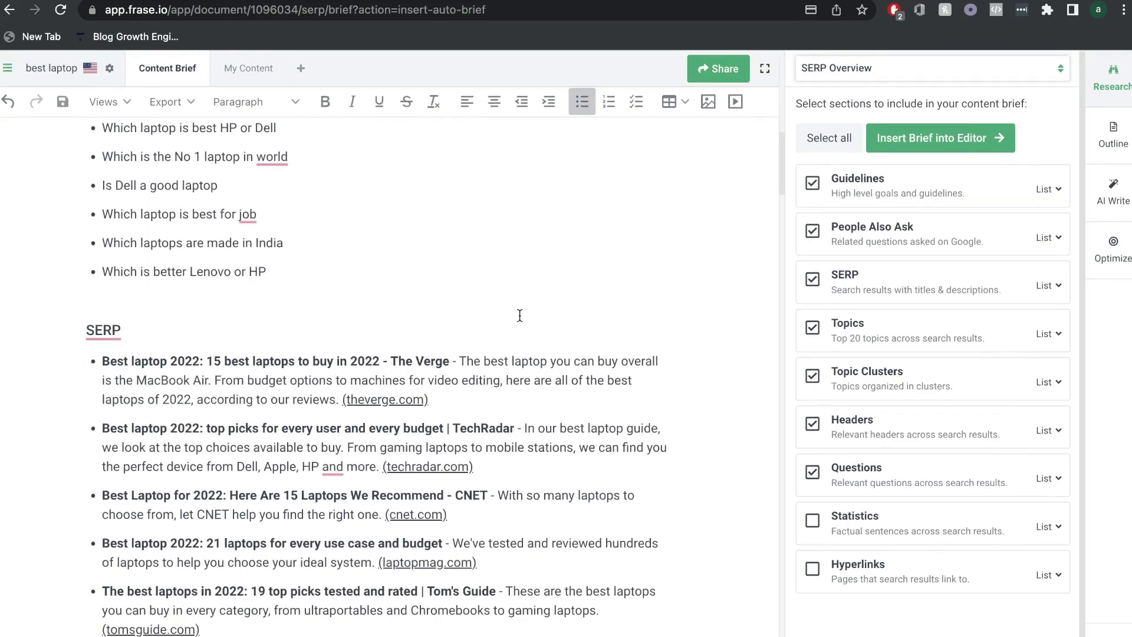
pyautogui.scroll(-20, 451, 499)
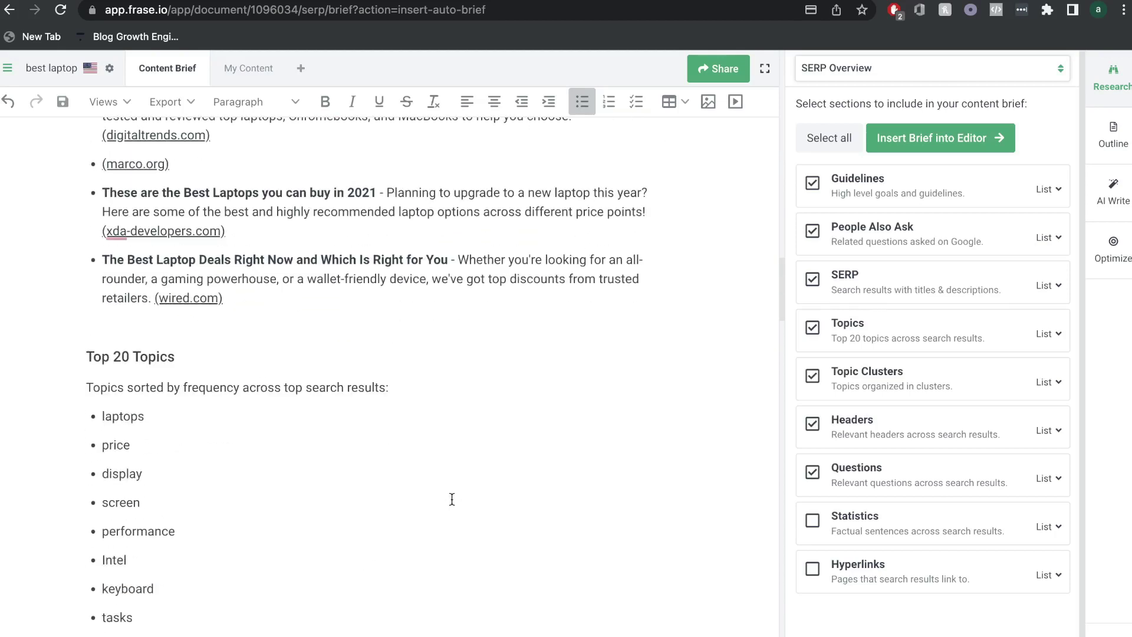
pyautogui.click(159, 363)
pyautogui.scroll(-10, 232, 493)
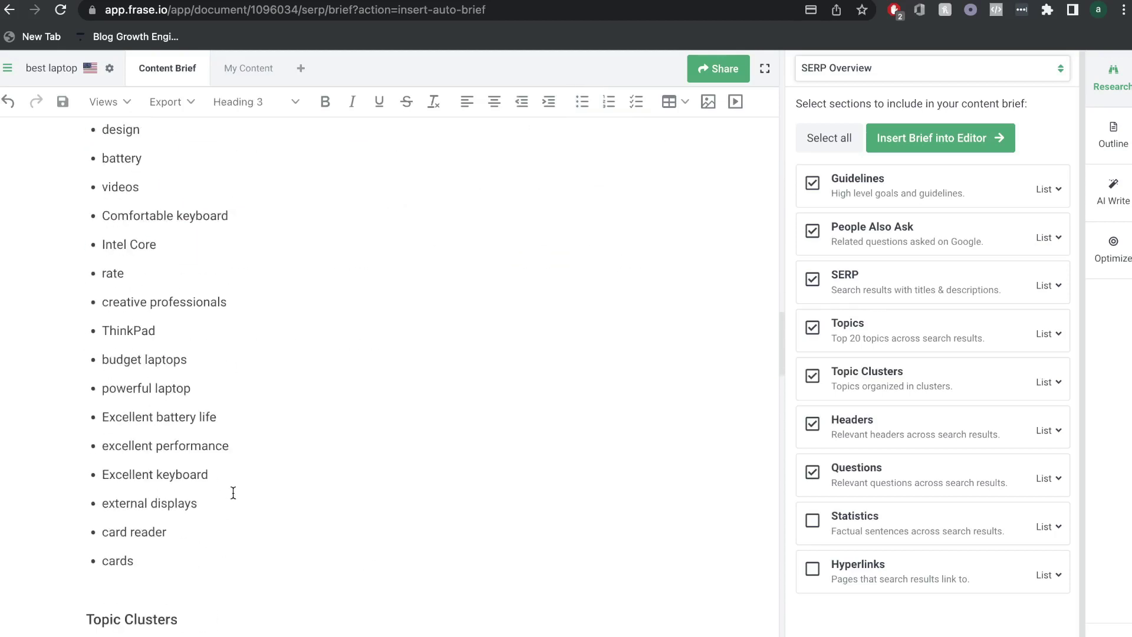
pyautogui.click(138, 317)
pyautogui.scroll(6, 142, 309)
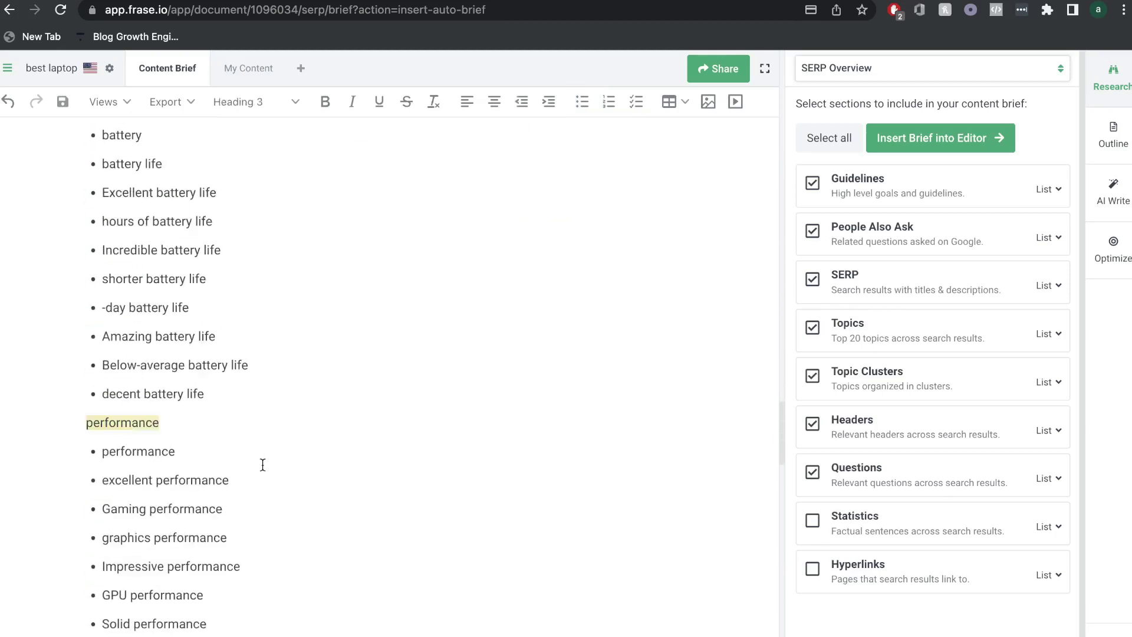
pyautogui.scroll(-8, 153, 280)
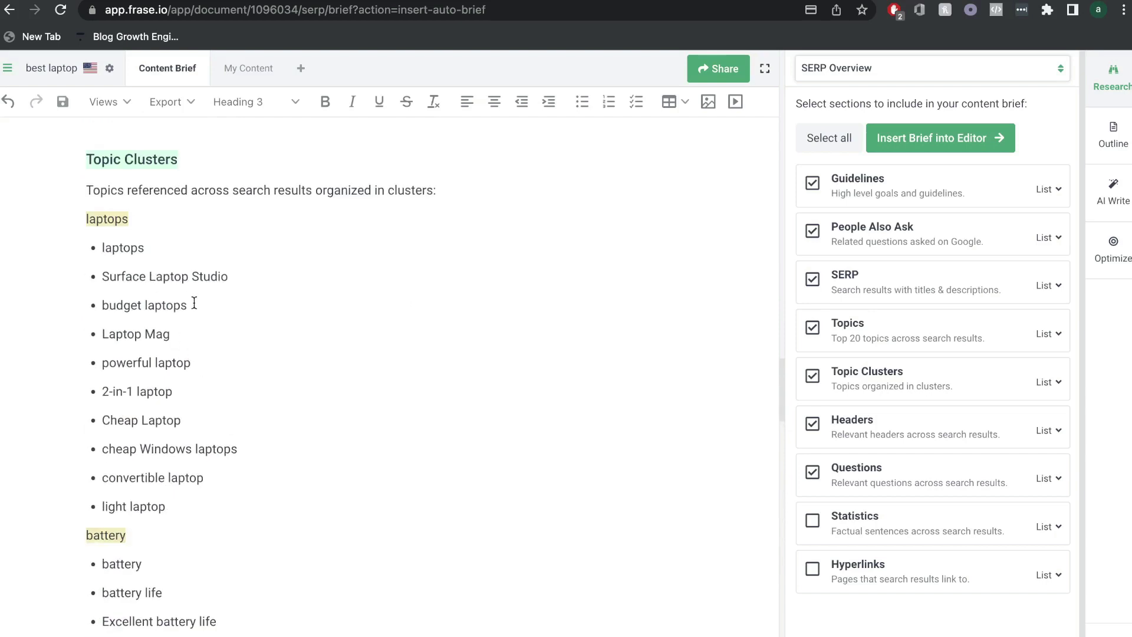
pyautogui.click(102, 187)
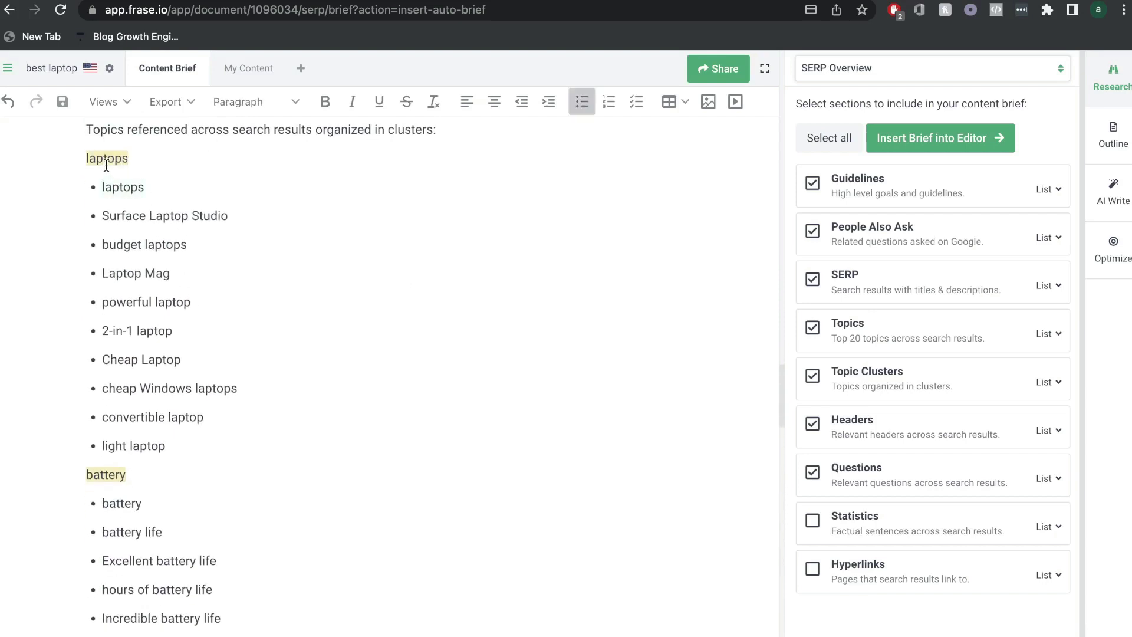
pyautogui.click(108, 160)
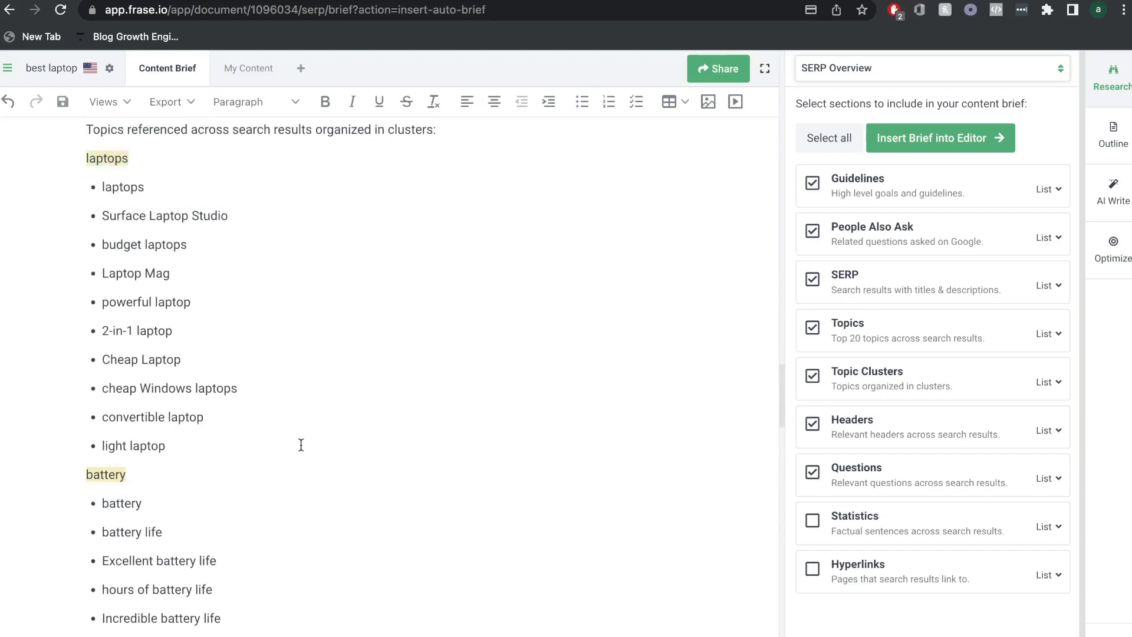
pyautogui.scroll(-15, 300, 444)
pyautogui.scroll(-5, 301, 445)
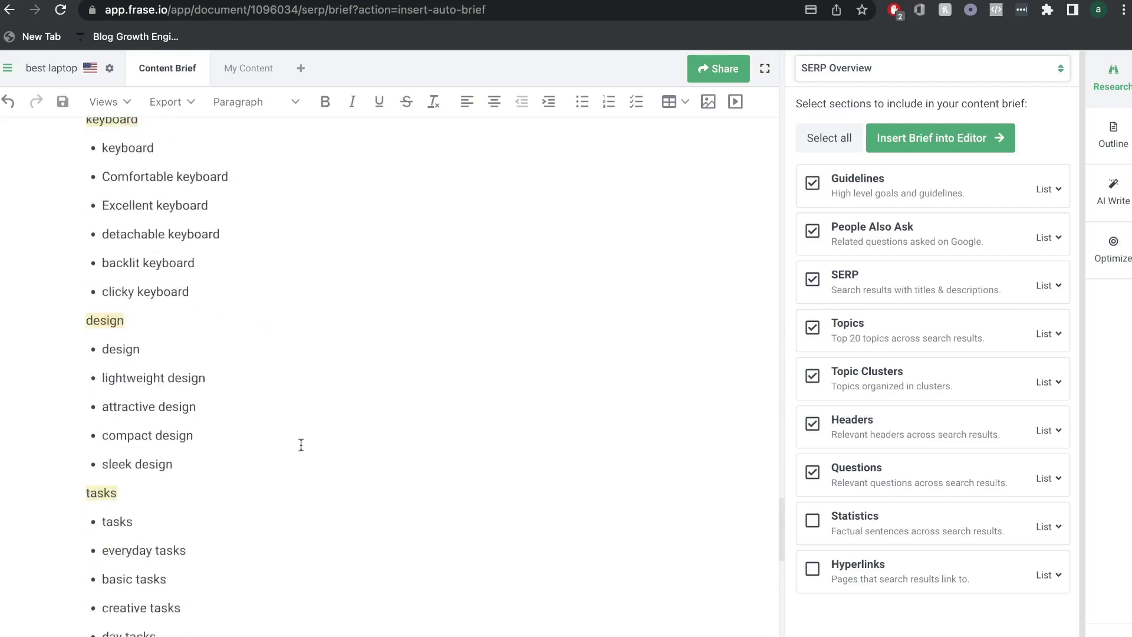
pyautogui.scroll(20, 578, 330)
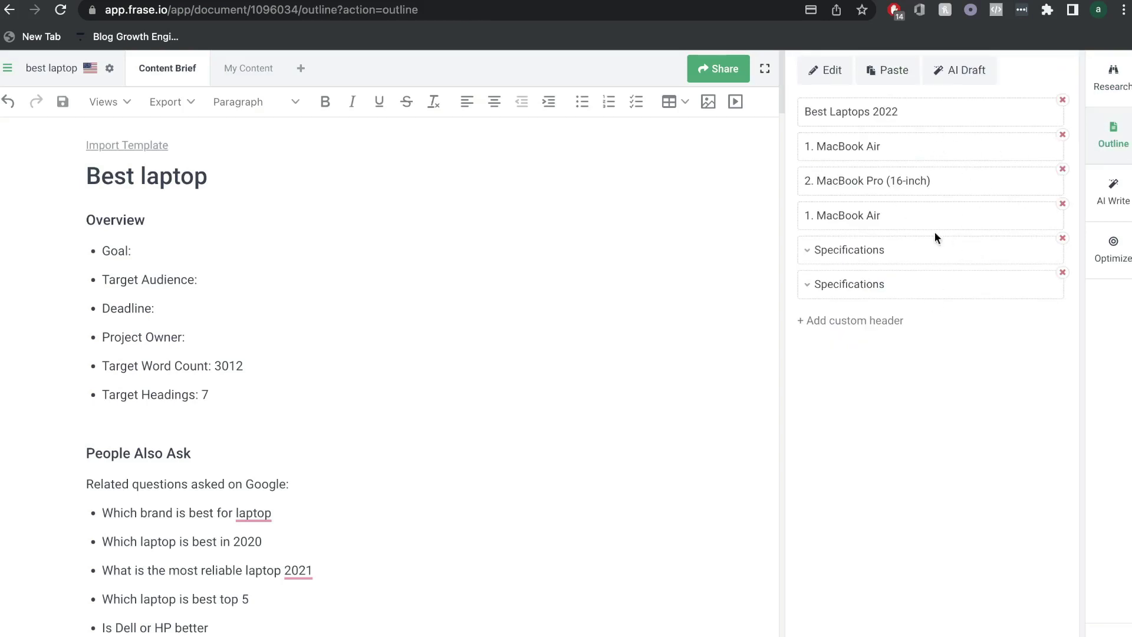
# Start a custom outline header, then show the AI Write templates
pyautogui.click(888, 323)
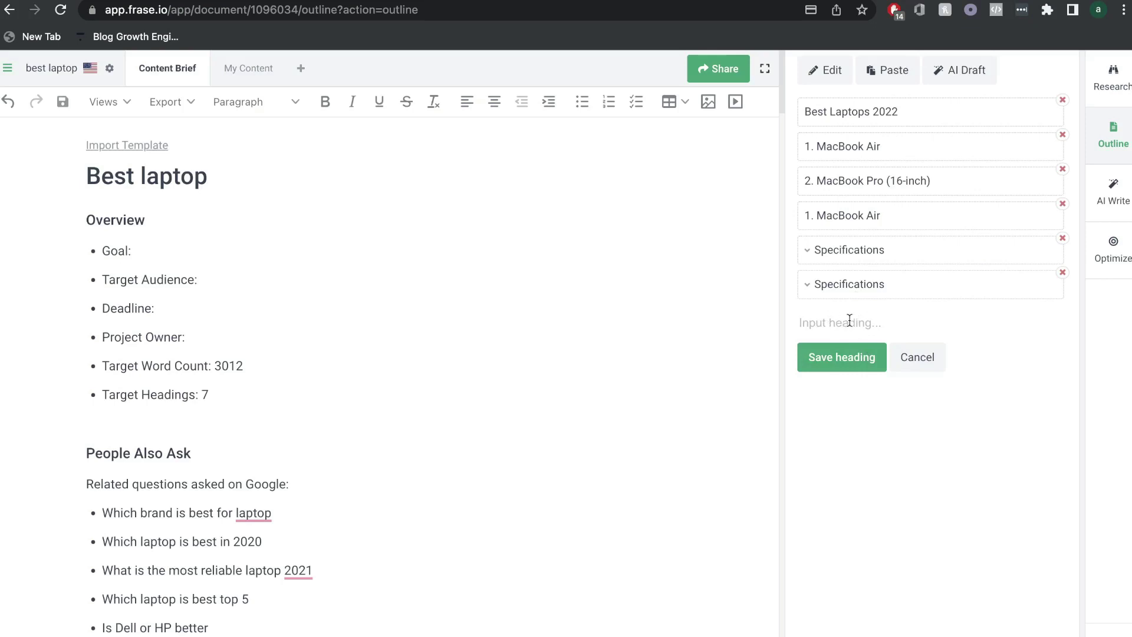
pyautogui.click(956, 76)
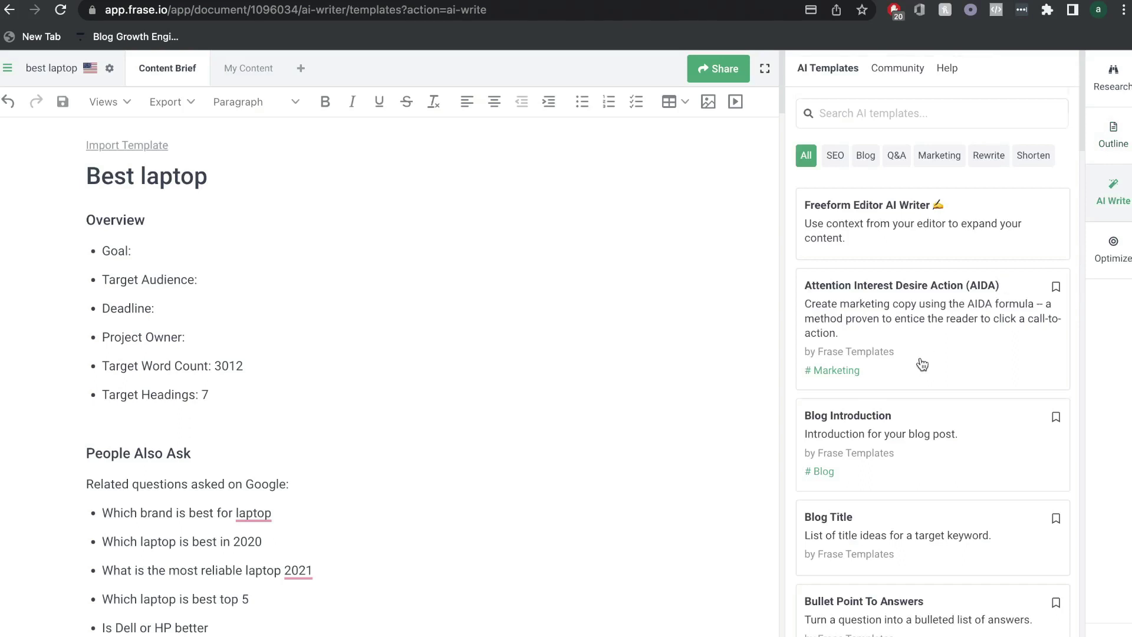
# Choose the Freeform Editor AI Writer from the AI Templates list
pyautogui.scroll(-1, 923, 365)
pyautogui.scroll(-1, 895, 497)
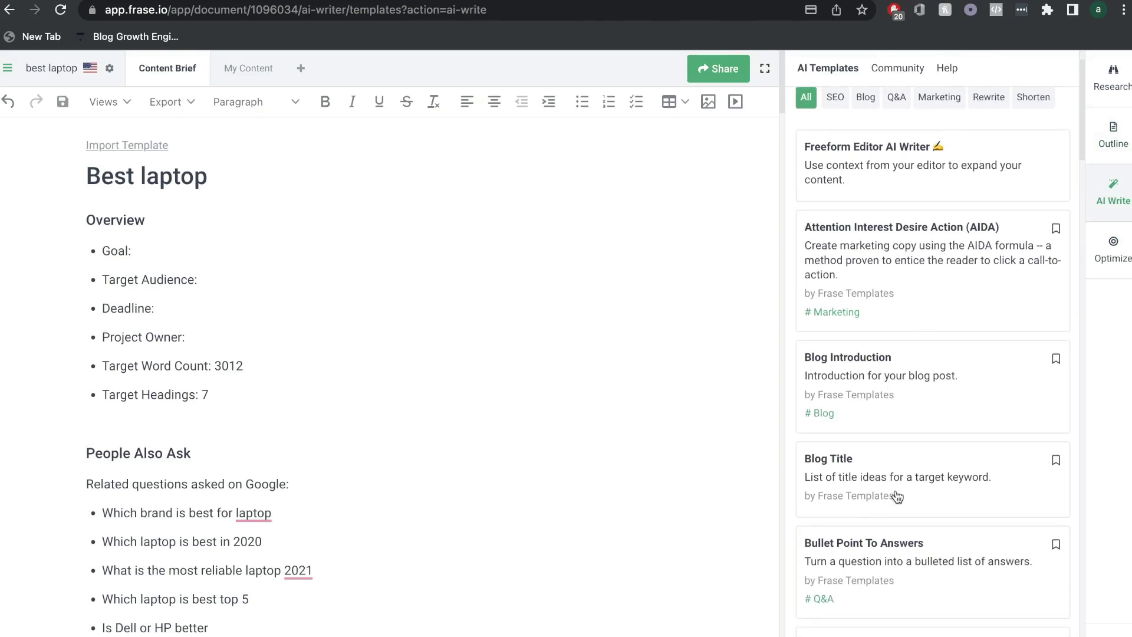
pyautogui.scroll(-9, 898, 310)
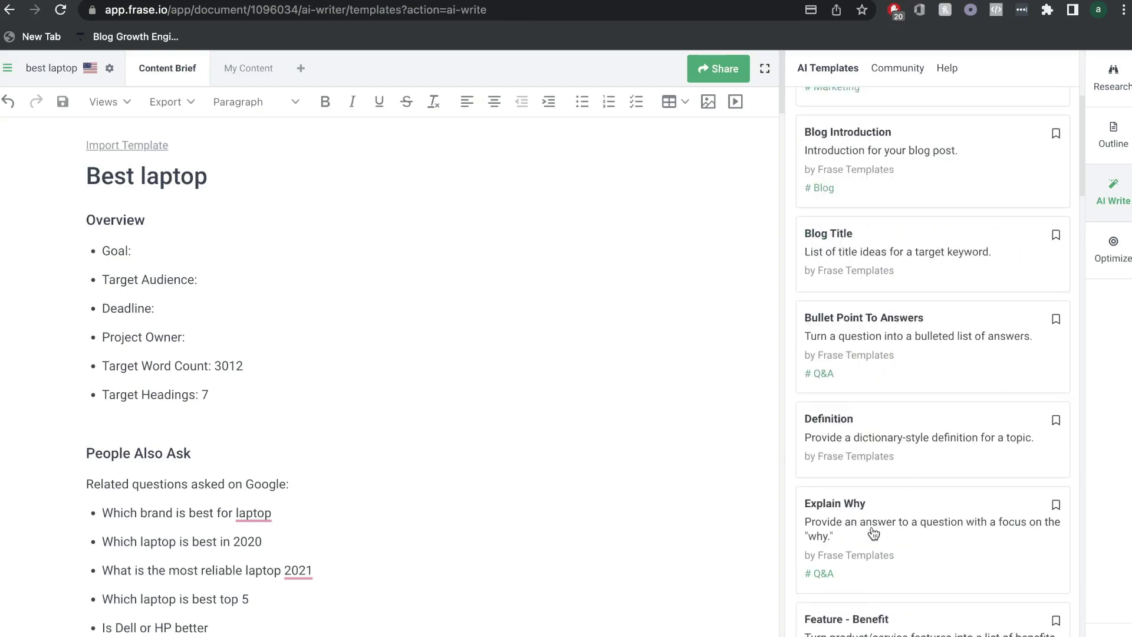
pyautogui.scroll(-3, 873, 590)
pyautogui.scroll(14, 875, 413)
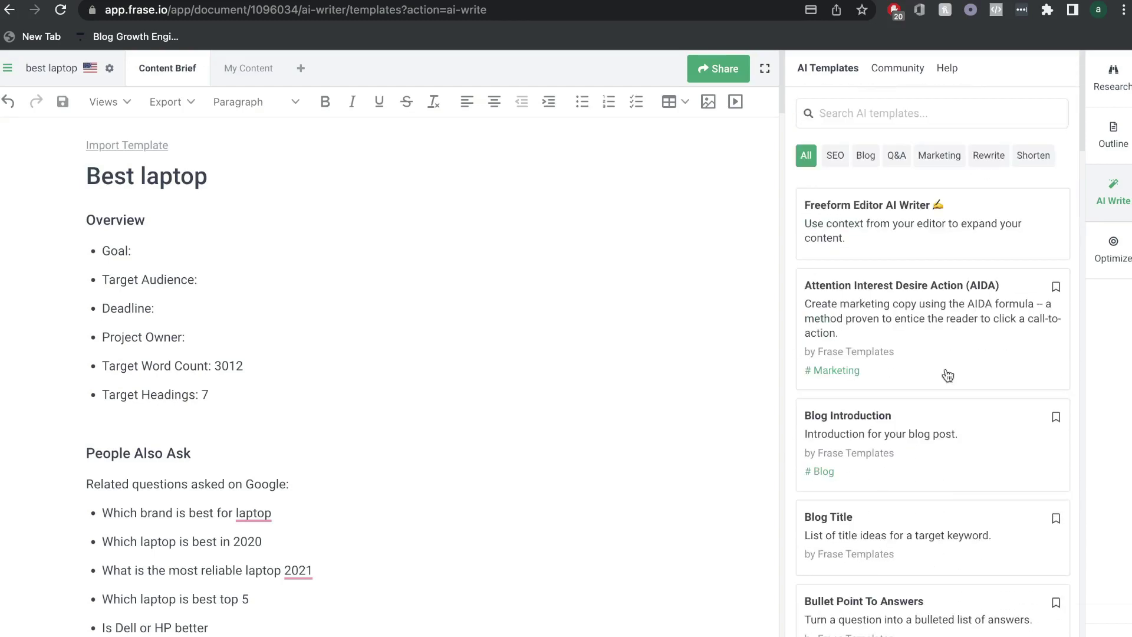
pyautogui.click(872, 241)
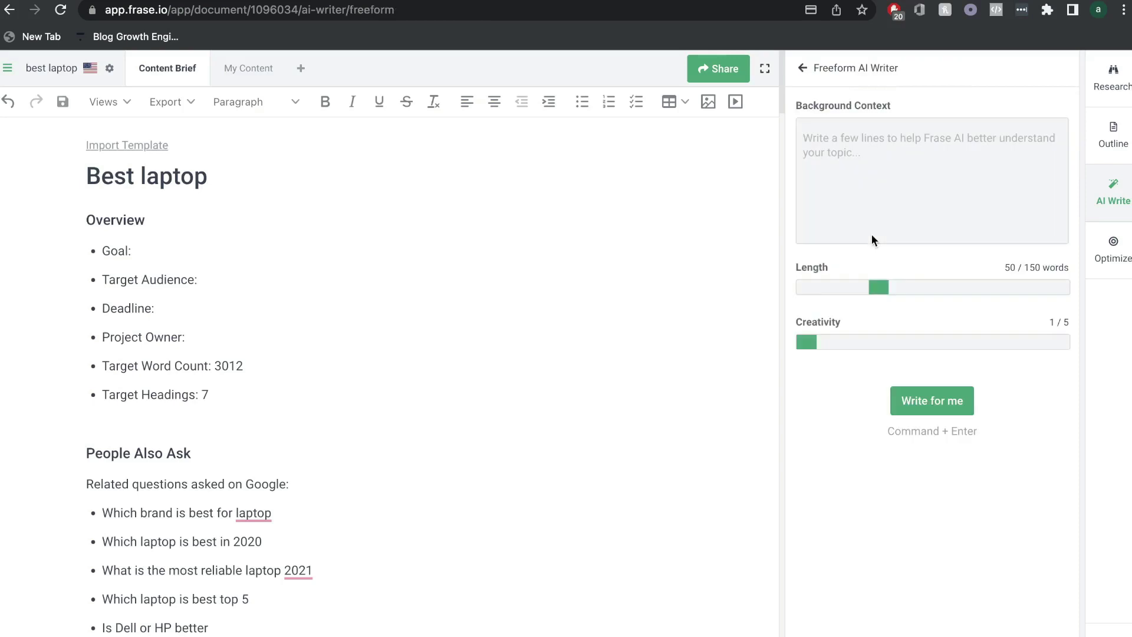